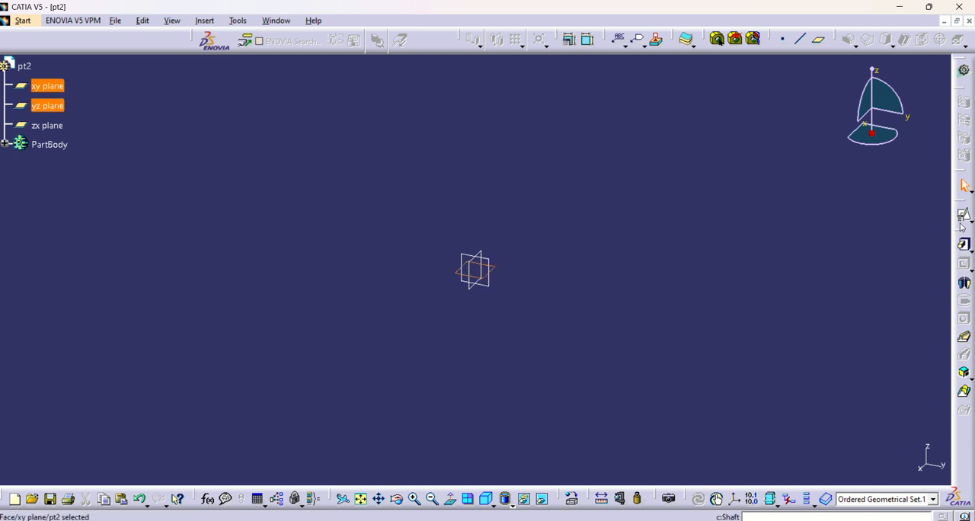
# Step: Start a positioned sketch on the xy plane with the H direction reversed and the axes swapped
pyautogui.click(963, 215)
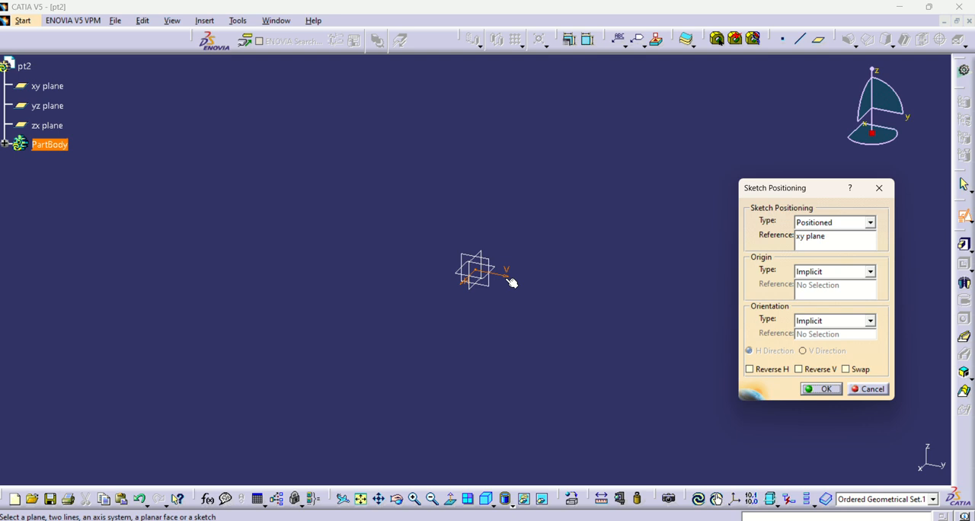
pyautogui.click(809, 369)
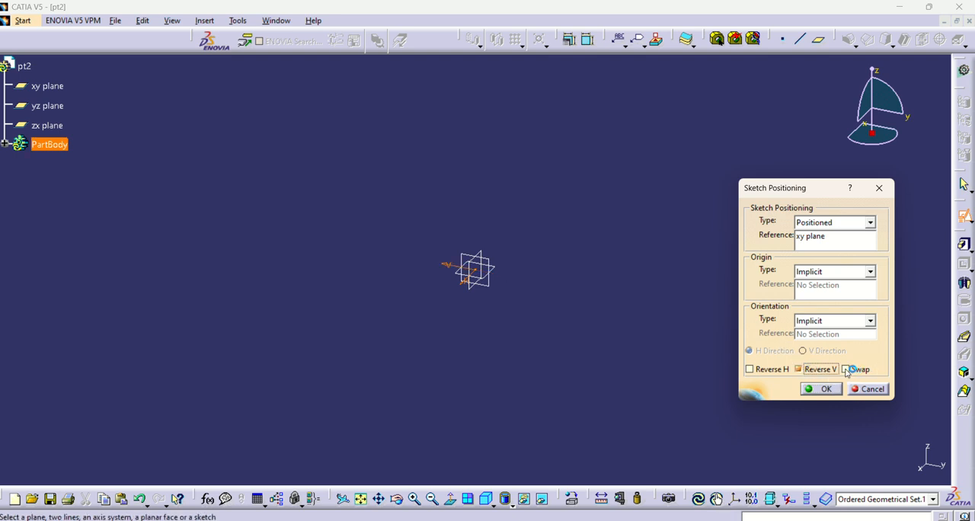
pyautogui.click(844, 369)
pyautogui.click(765, 369)
pyautogui.click(808, 370)
pyautogui.click(826, 391)
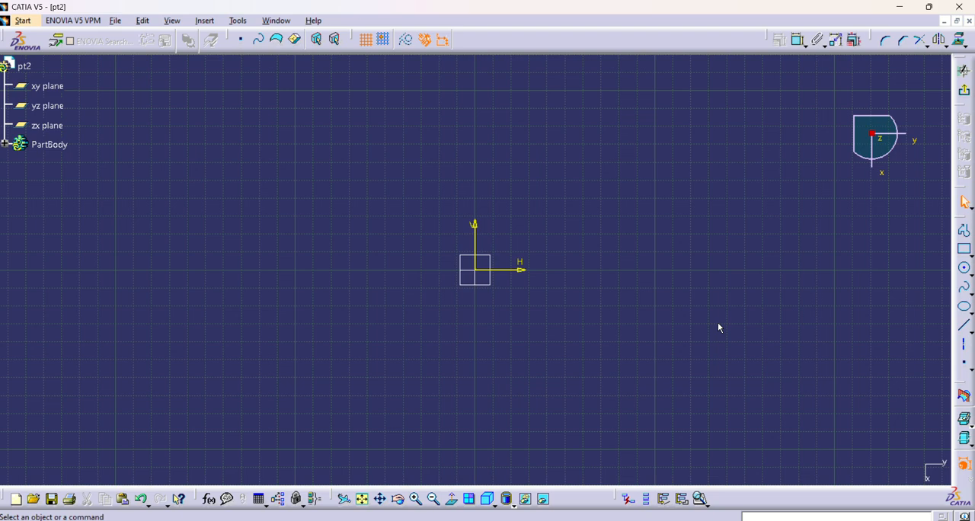
# Step: Switch to the reference drawing Task-2.JPG and examine the shape of the triangular base plate
pyautogui.click(660, 520)
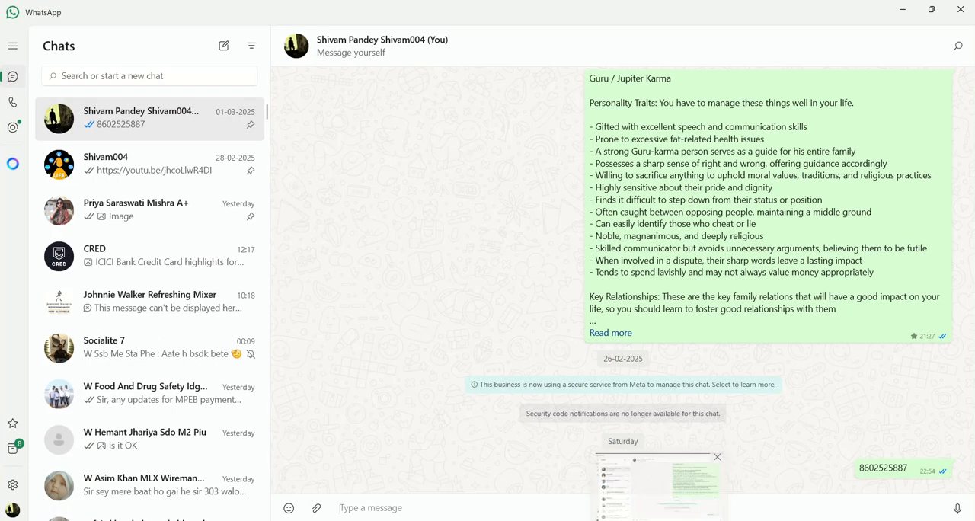
pyautogui.click(659, 520)
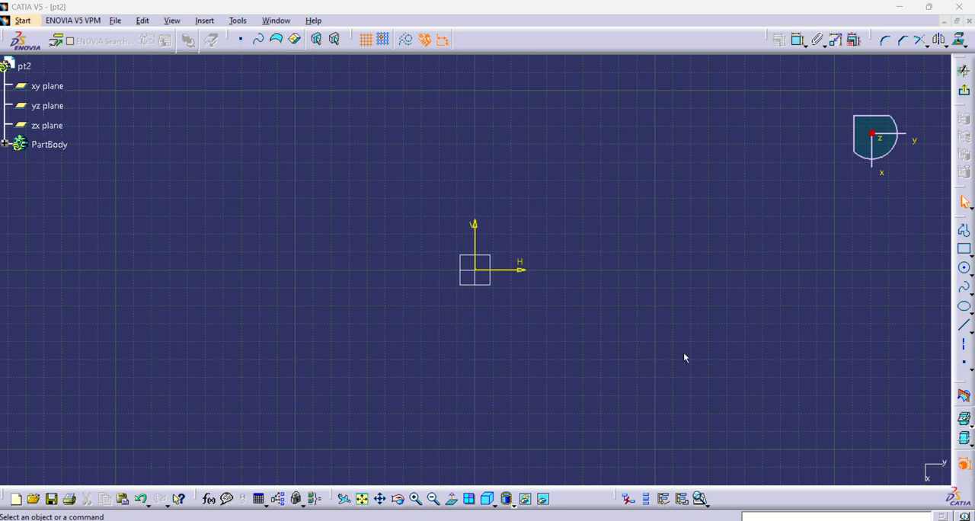
pyautogui.hotkey('alt', 'Tab')
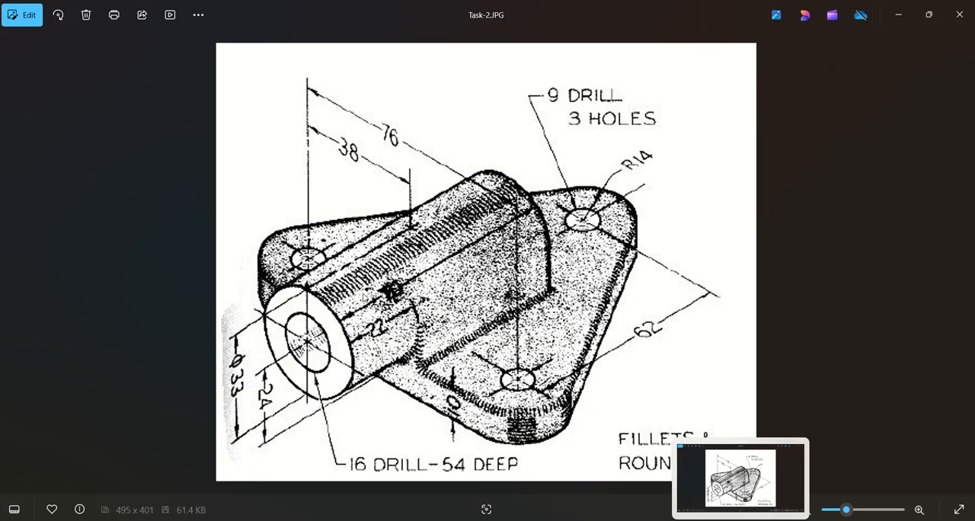
pyautogui.hotkey('alt', 'Tab')
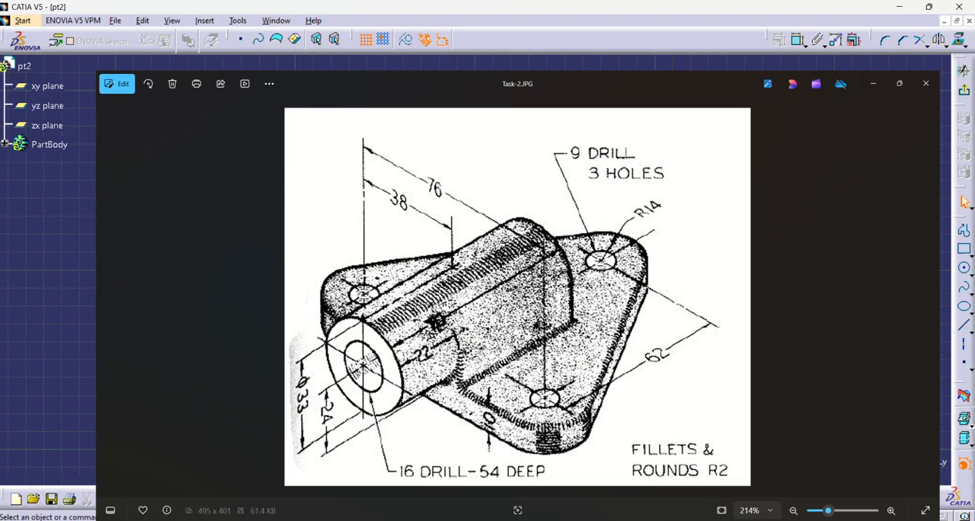
# Step: Sketch a closed triangle with its base about 196 mm long on the H axis and pull its right side inward
pyautogui.click(963, 230)
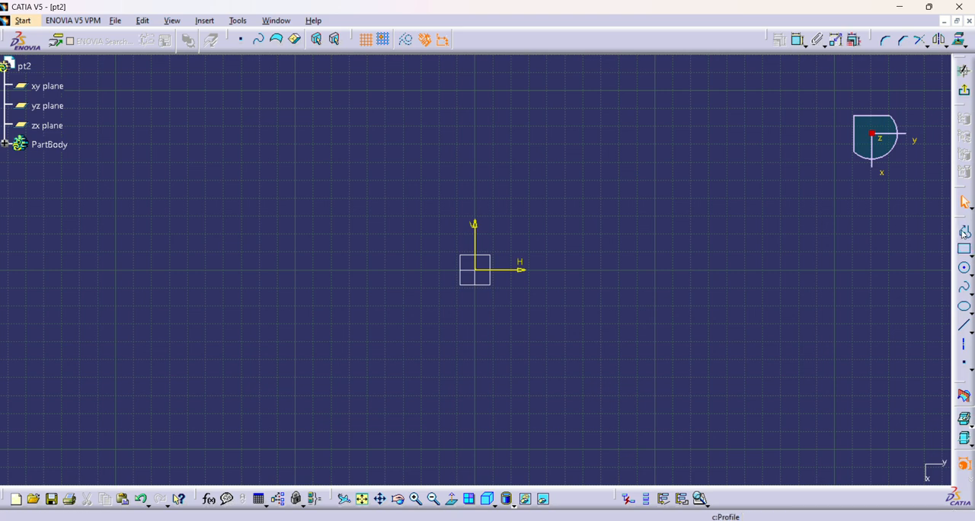
pyautogui.click(360, 271)
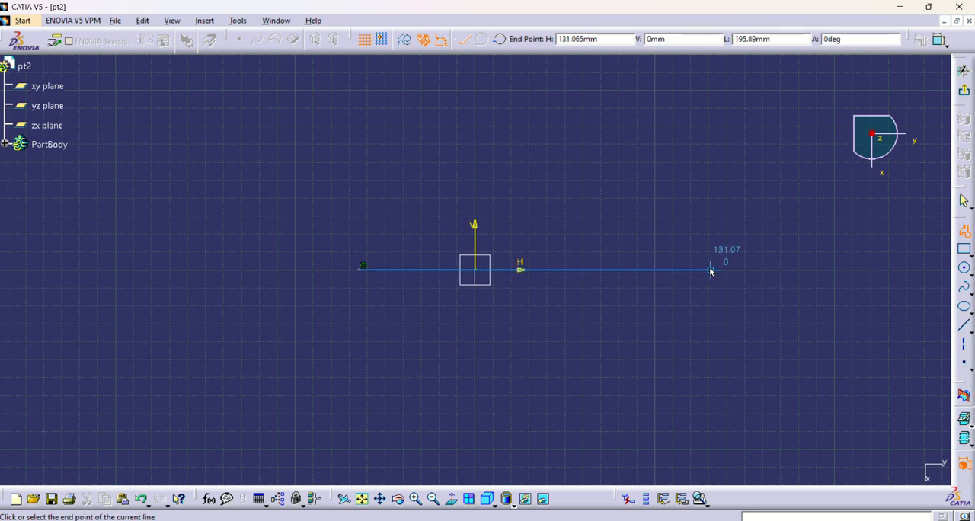
pyautogui.click(710, 270)
pyautogui.click(523, 61)
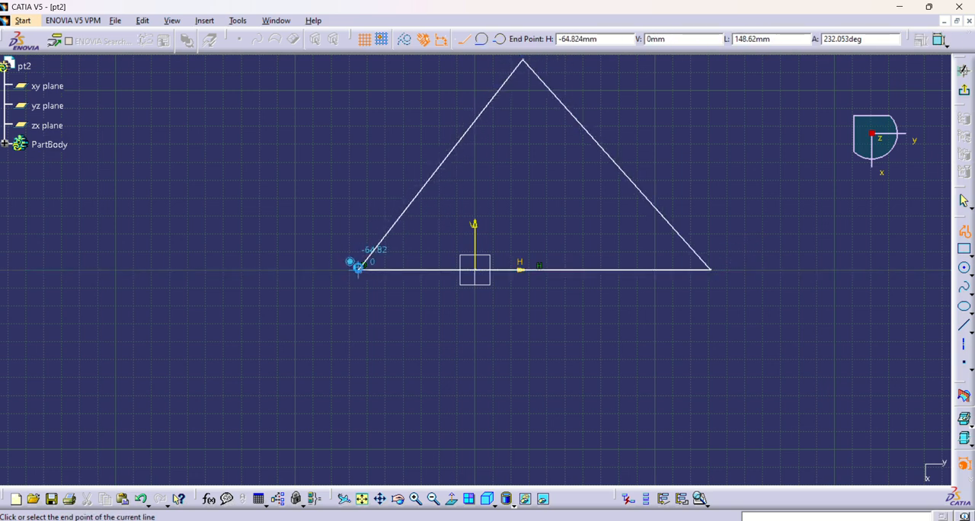
pyautogui.click(359, 269)
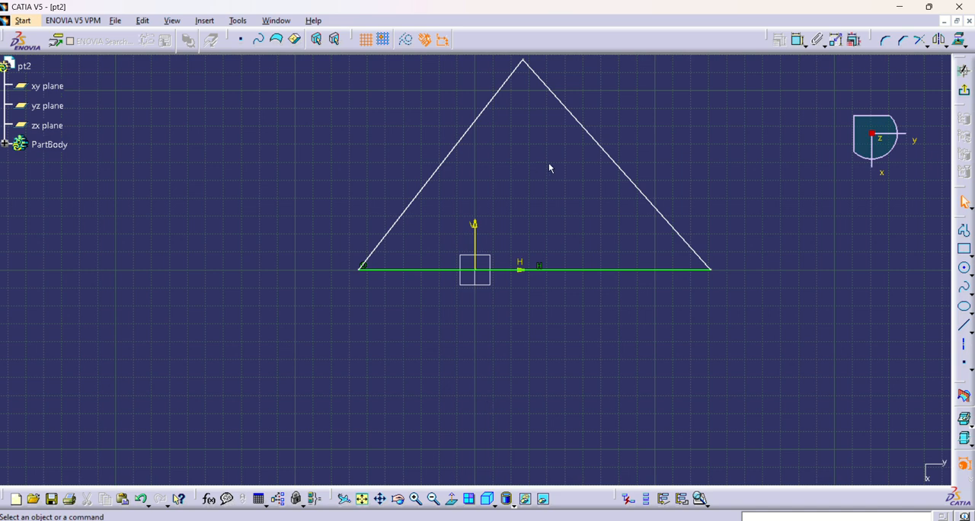
pyautogui.moveTo(587, 135); pyautogui.dragTo(526, 143)
pyautogui.click(562, 385)
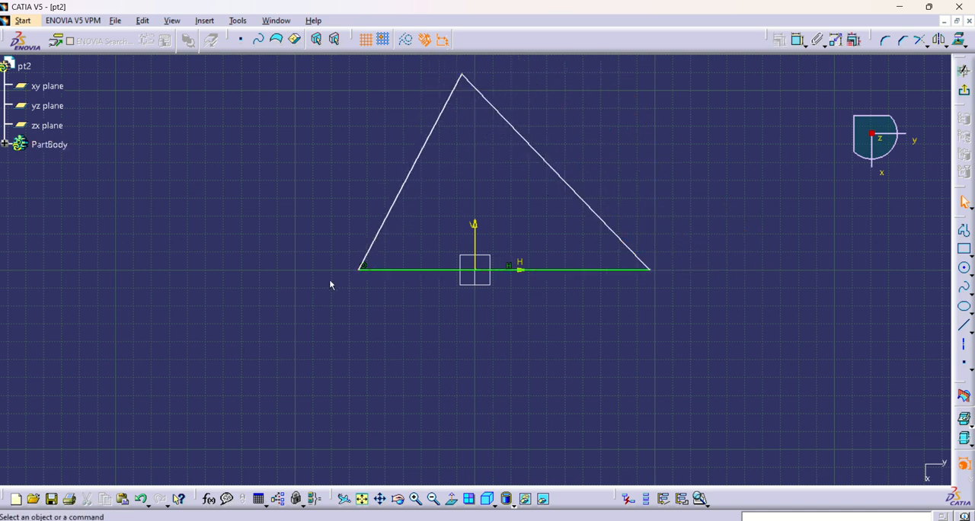
# Step: Constrain the triangle's two slanted sides symmetric about the V axis and shrink the triangle
pyautogui.click(385, 231)
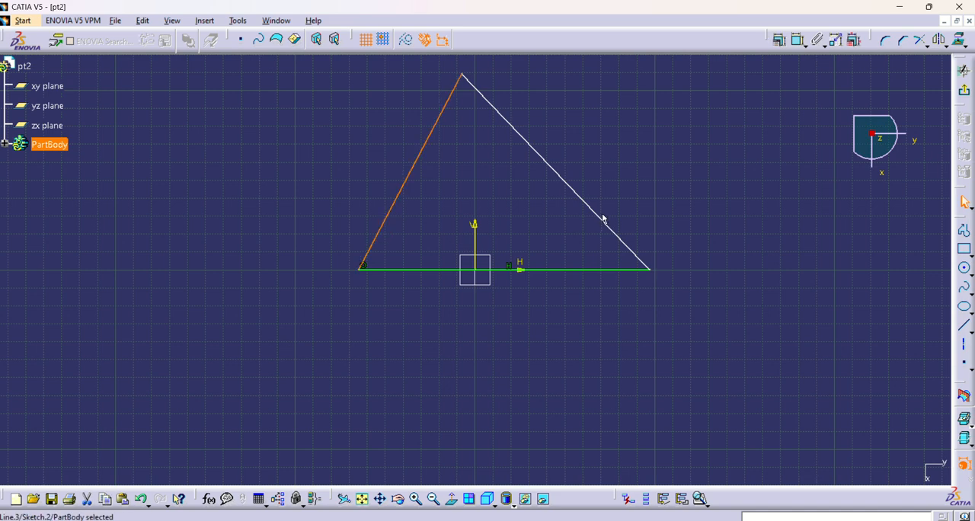
pyautogui.keyDown('ctrl'); pyautogui.click(602, 219); pyautogui.keyUp('ctrl')
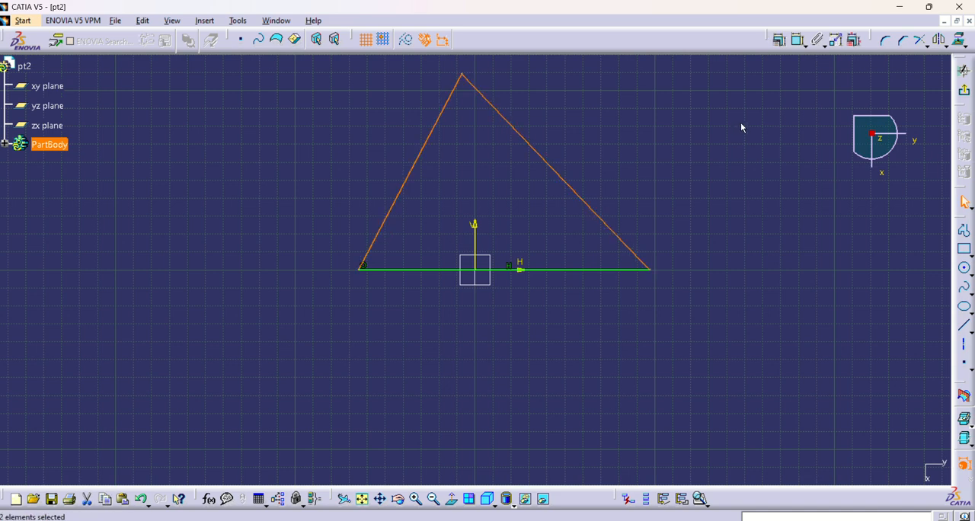
pyautogui.click(778, 40)
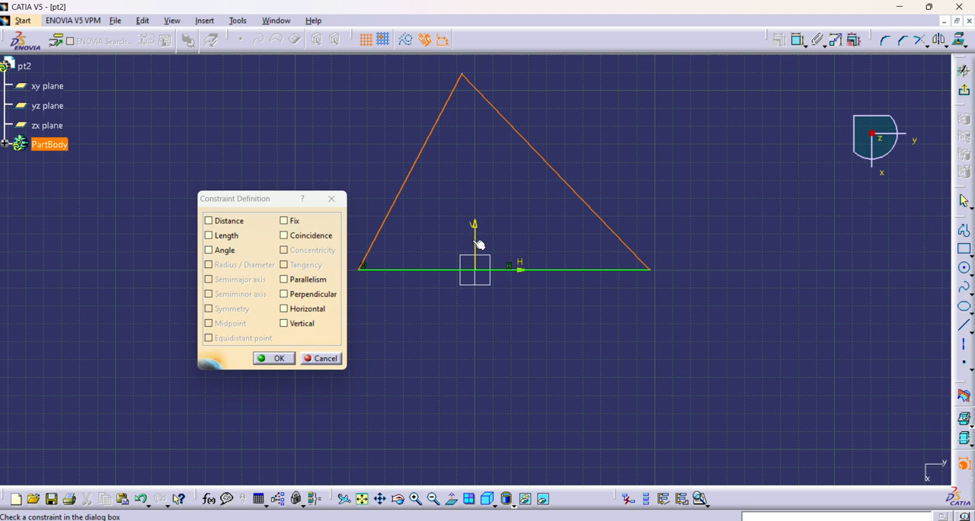
pyautogui.click(324, 360)
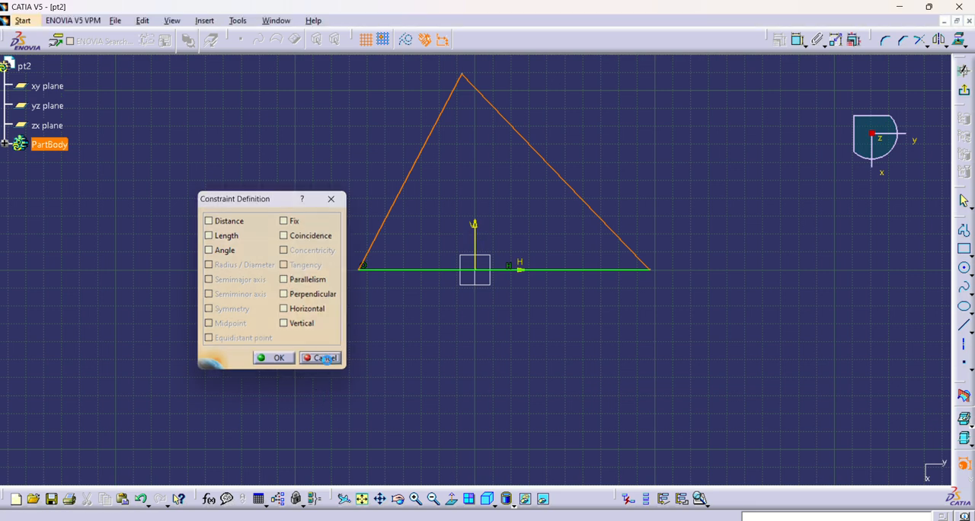
pyautogui.keyDown('ctrl'); pyautogui.click(476, 228); pyautogui.keyUp('ctrl')
pyautogui.click(779, 40)
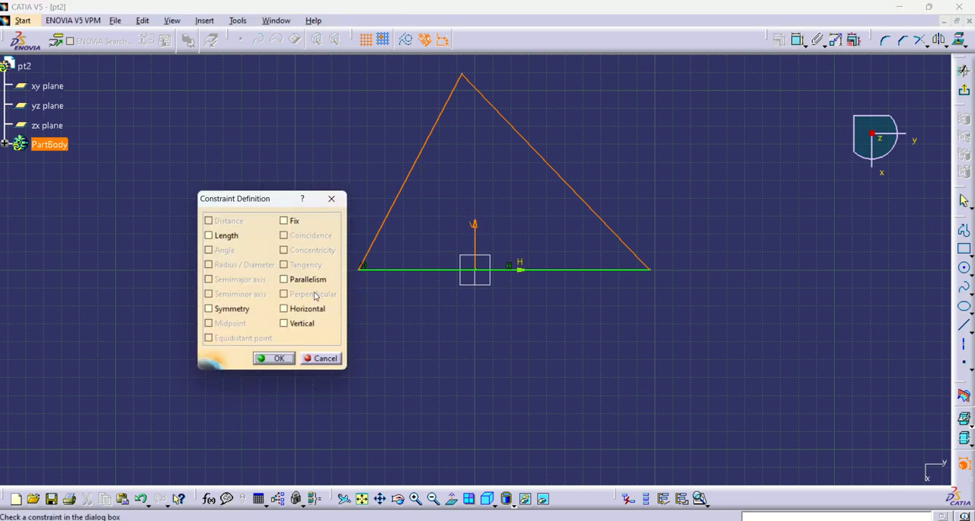
pyautogui.click(242, 309)
pyautogui.click(277, 358)
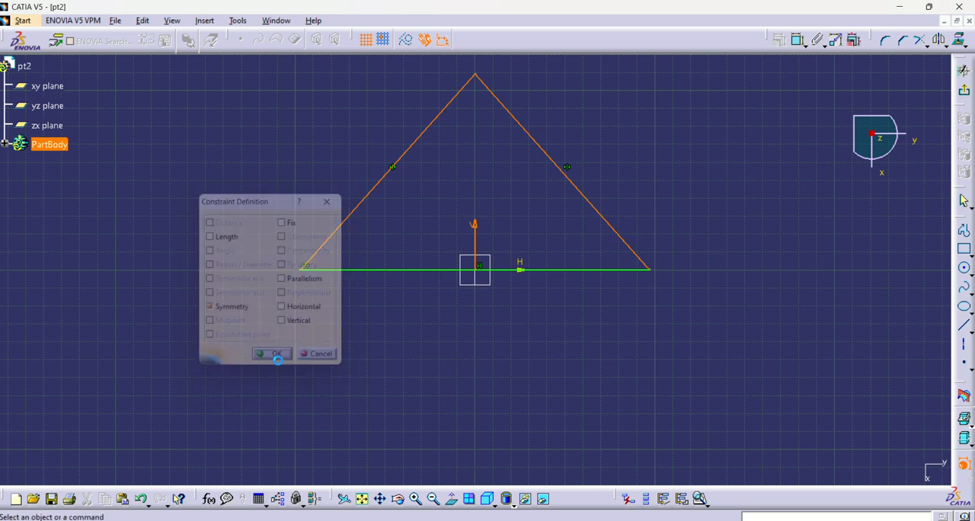
pyautogui.moveTo(398, 170)
pyautogui.mouseDown()
pyautogui.moveTo(476, 163)
pyautogui.moveTo(458, 165)
pyautogui.moveTo(464, 178)
pyautogui.moveTo(436, 180)
pyautogui.moveTo(543, 179)
pyautogui.moveTo(690, 165)
pyautogui.moveTo(394, 200)
pyautogui.moveTo(879, 192)
pyautogui.moveTo(578, 205)
pyautogui.moveTo(683, 202)
pyautogui.moveTo(692, 231)
pyautogui.mouseUp()
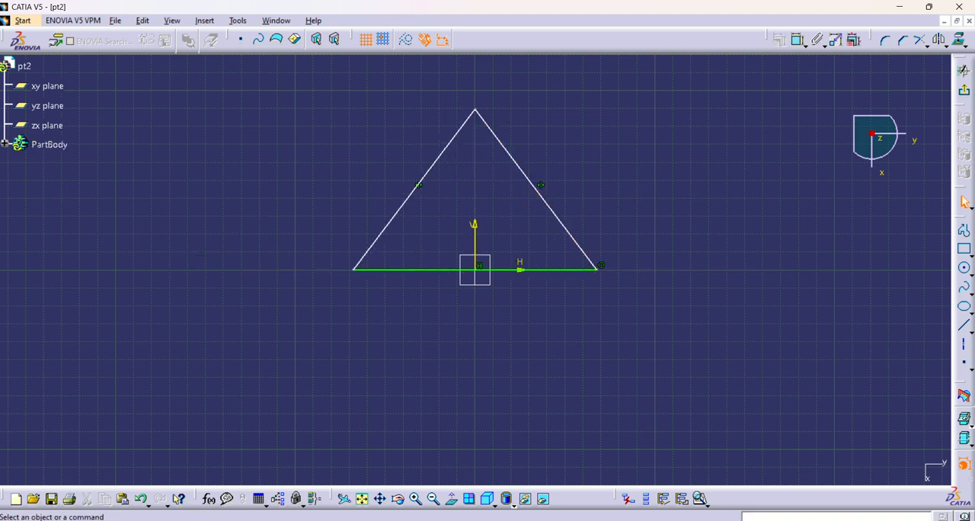
# Step: Check the corner radius and hole spacing of the base plate in the Task-2.JPG drawing
pyautogui.moveTo(740, 520)
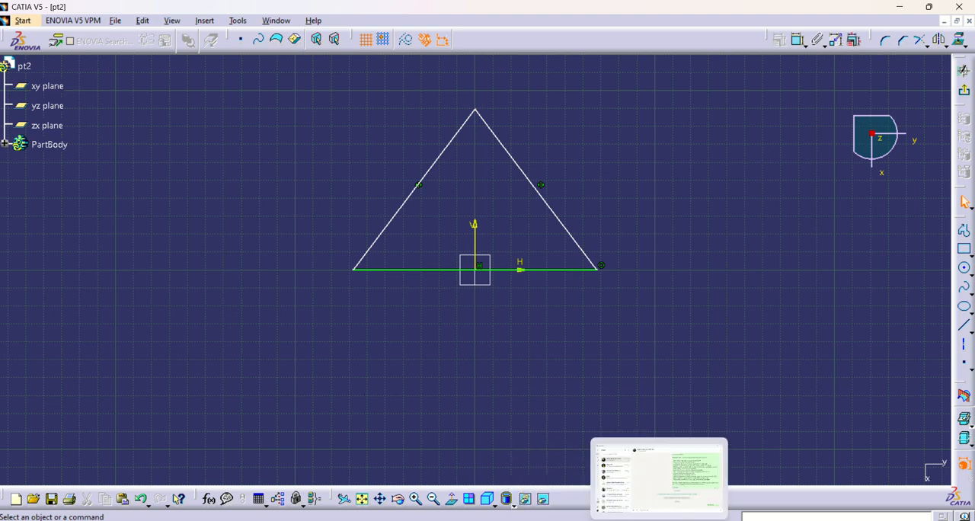
pyautogui.click(740, 520)
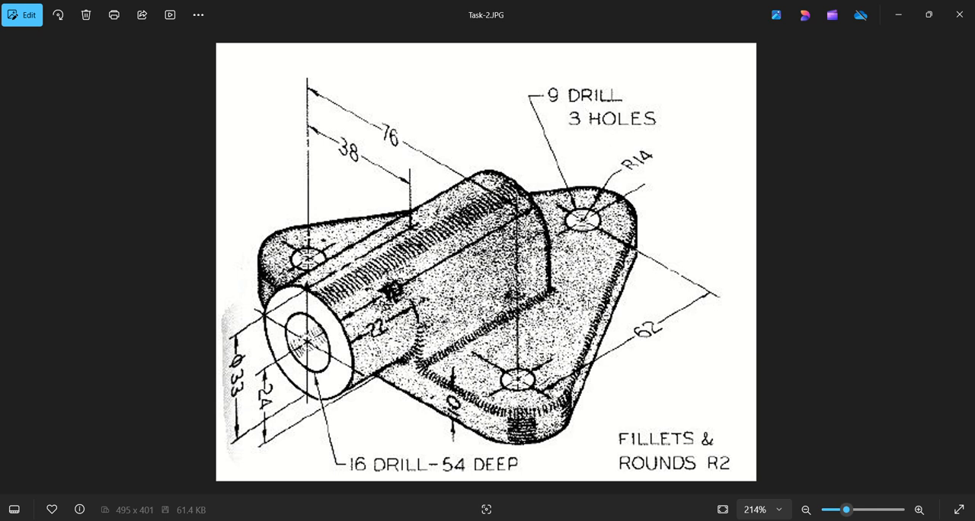
pyautogui.click(660, 520)
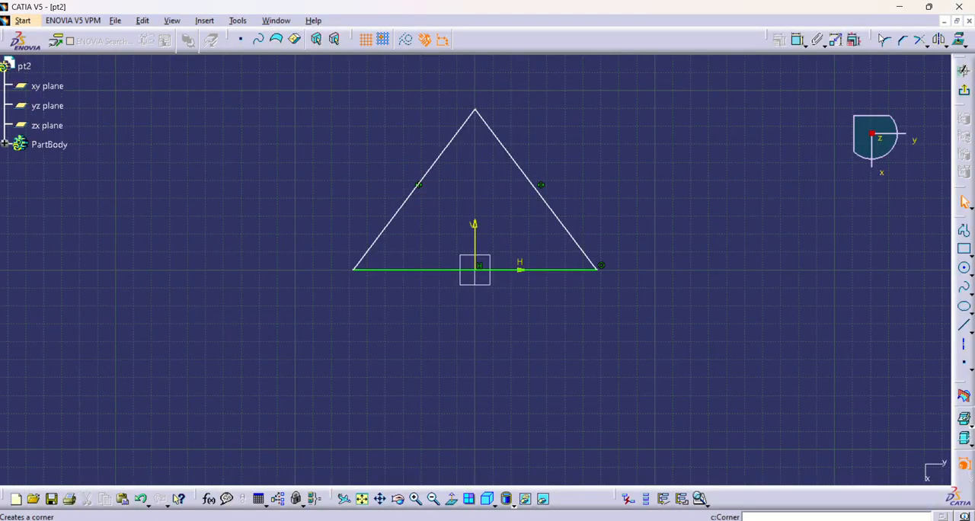
# Step: Round the triangle's apex with a corner of about 19 mm radius between the two slanted sides
pyautogui.click(887, 44)
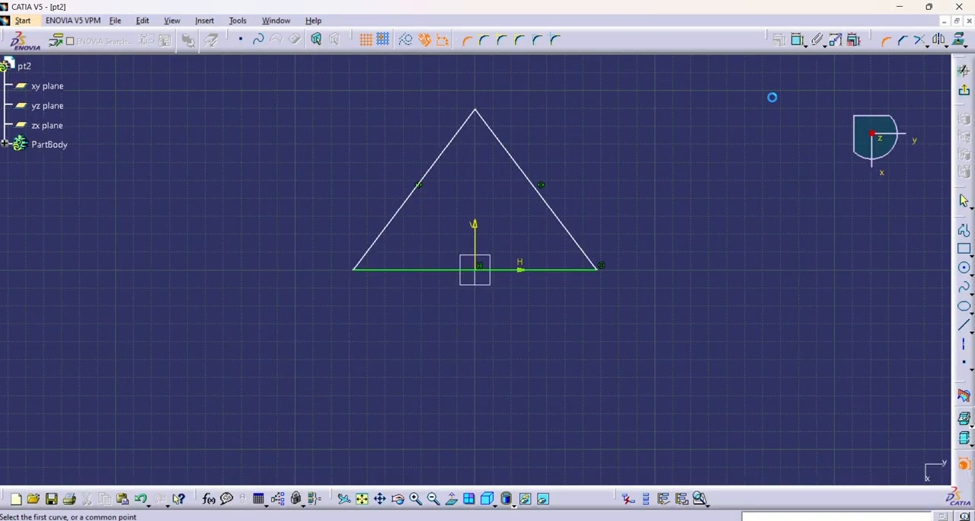
pyautogui.click(496, 136)
pyautogui.click(465, 128)
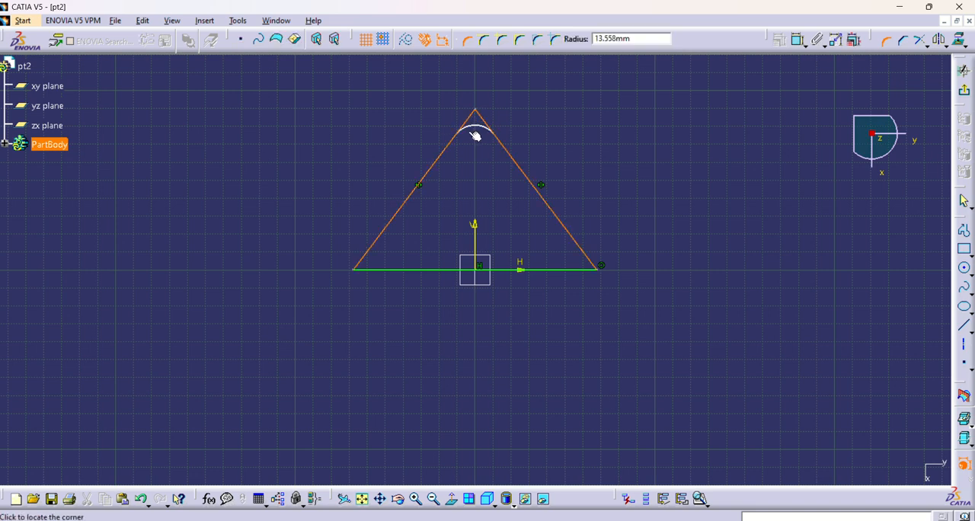
pyautogui.click(475, 137)
pyautogui.click(636, 164)
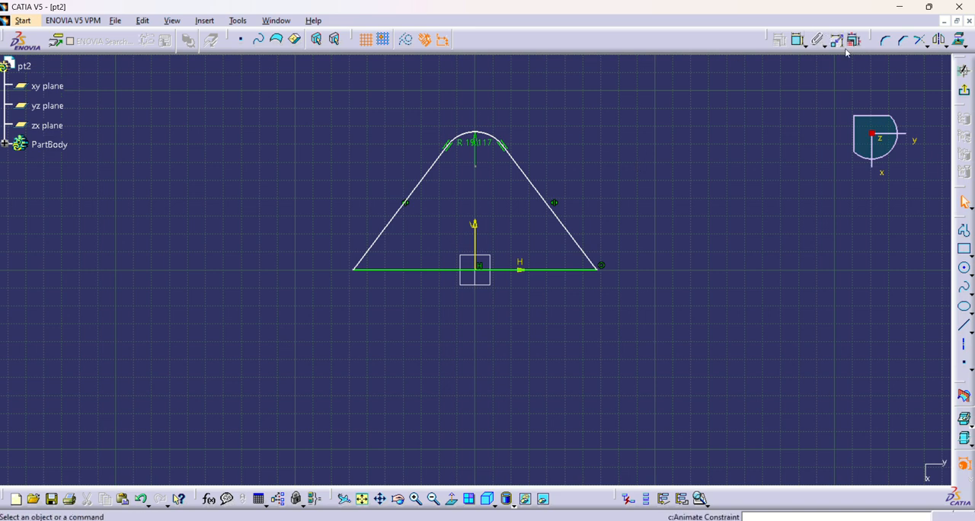
# Step: Round the two base corners of the triangle, about 16 mm radius at the right and 14 mm at the left
pyautogui.click(886, 41)
pyautogui.click(571, 269)
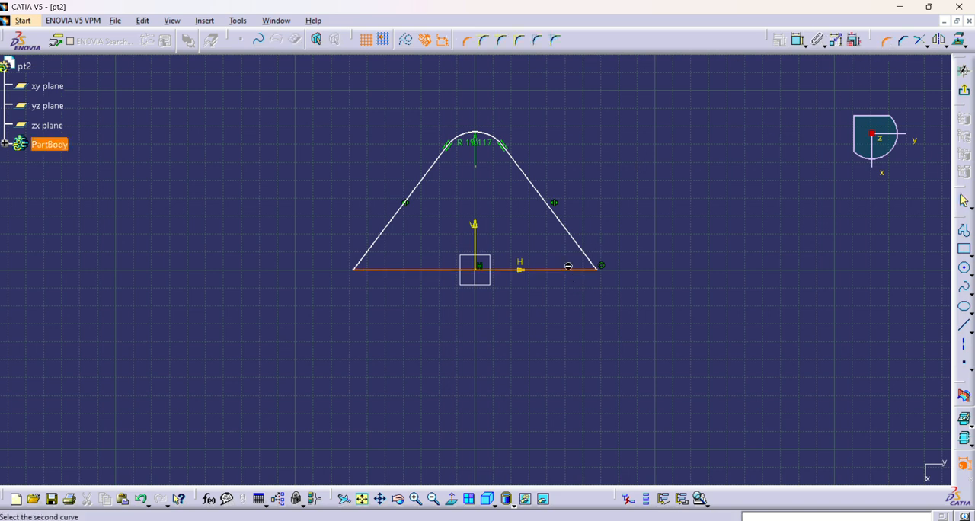
pyautogui.click(584, 252)
pyautogui.click(563, 261)
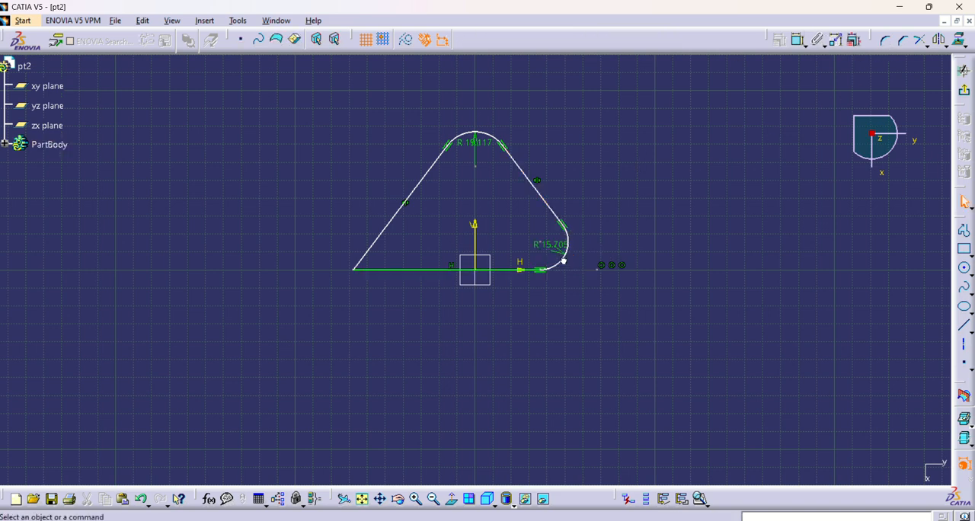
pyautogui.click(886, 40)
pyautogui.click(385, 229)
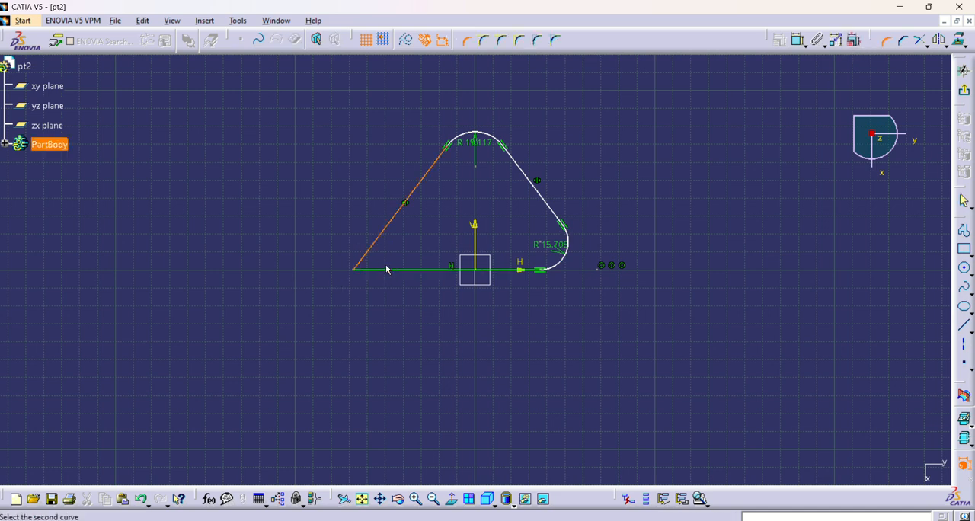
pyautogui.click(390, 270)
pyautogui.click(395, 259)
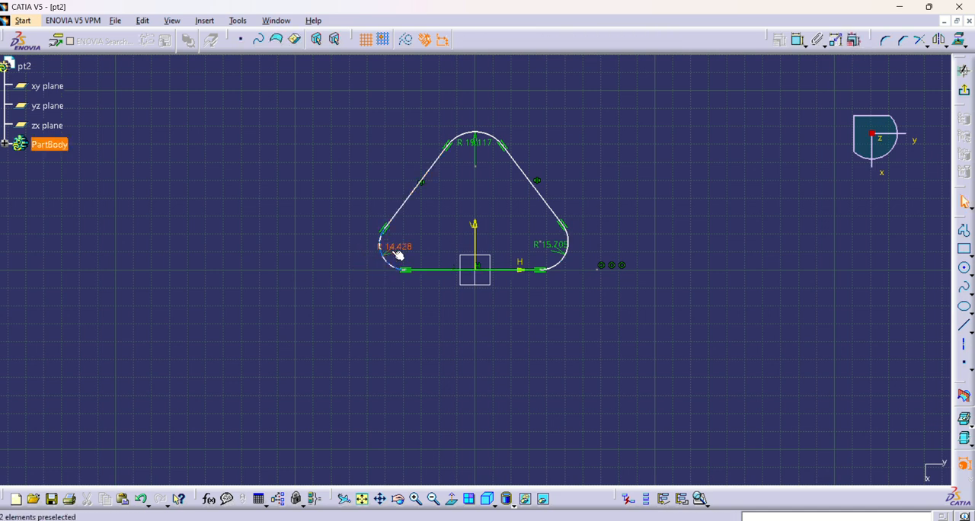
# Step: Set all three corner radii to 14 mm and pull the slanted sides inward to make the profile smaller
pyautogui.doubleClick(397, 248)
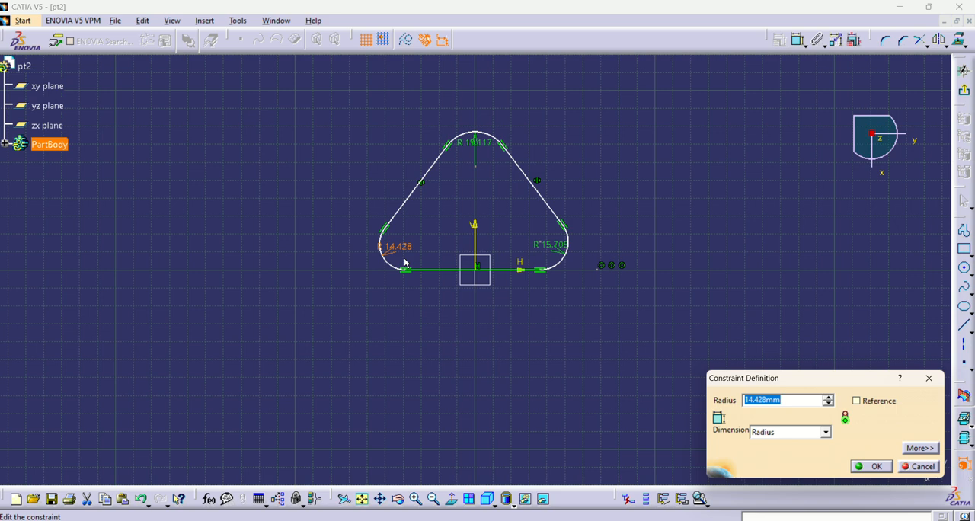
pyautogui.write('14')
pyautogui.press('Return')
pyautogui.doubleClick(542, 251)
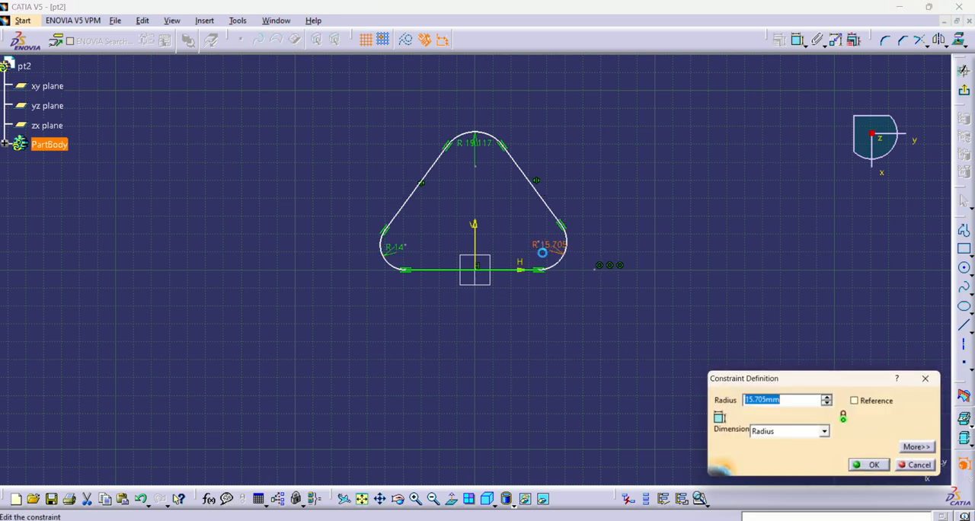
pyautogui.write('14')
pyautogui.press('Return')
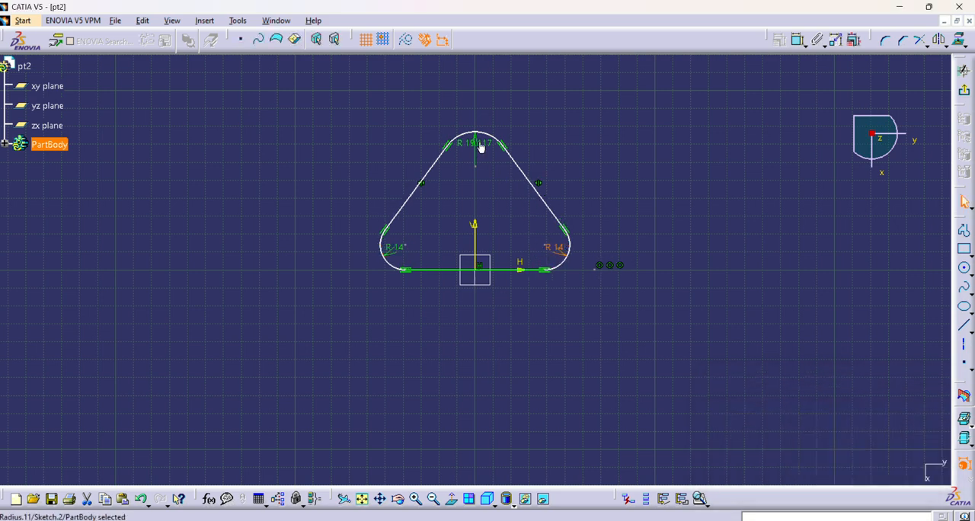
pyautogui.doubleClick(481, 145)
pyautogui.write('14mm')
pyautogui.press('Return')
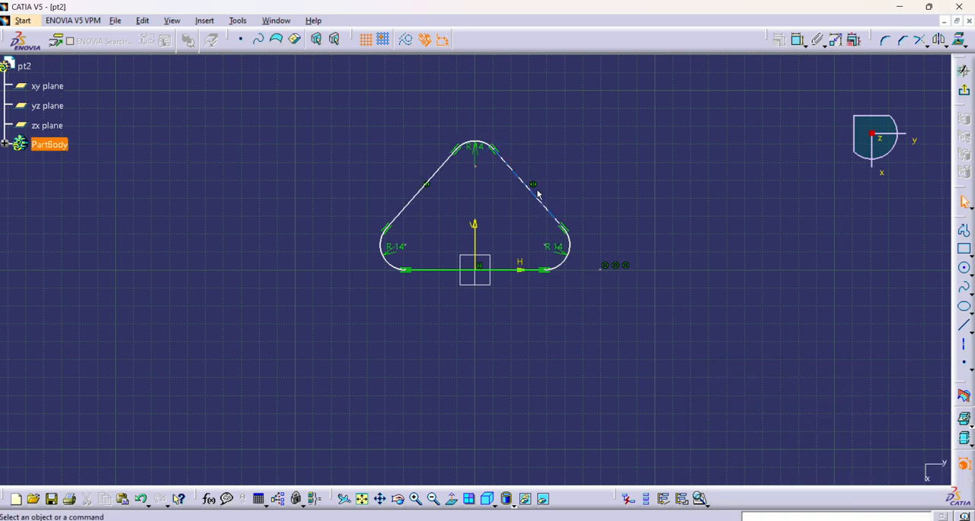
pyautogui.moveTo(533, 183)
pyautogui.mouseDown()
pyautogui.moveTo(553, 145)
pyautogui.moveTo(523, 200)
pyautogui.mouseUp()
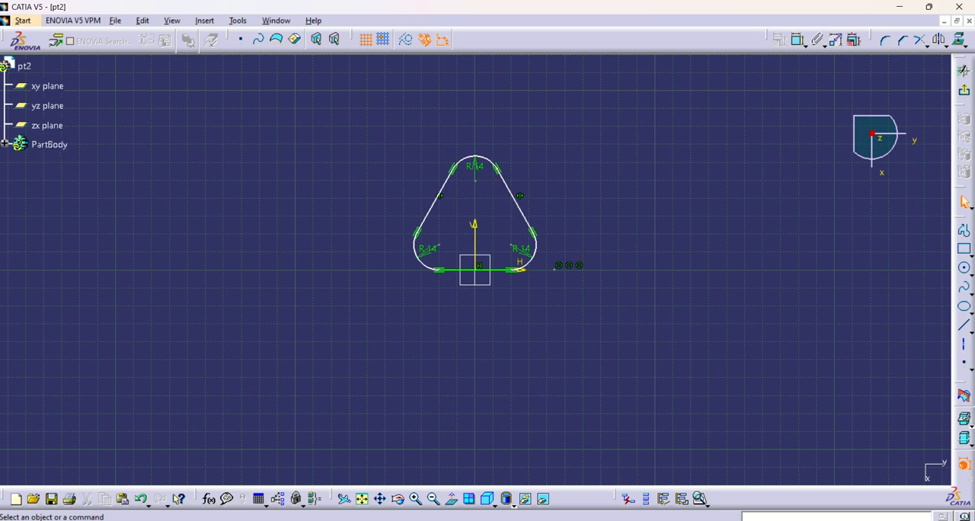
# Step: Examine the distances between the three drilled holes in the Task-2.JPG reference drawing
pyautogui.hotkey('alt', 'Tab')
pyautogui.hotkey('alt', 'Tab')
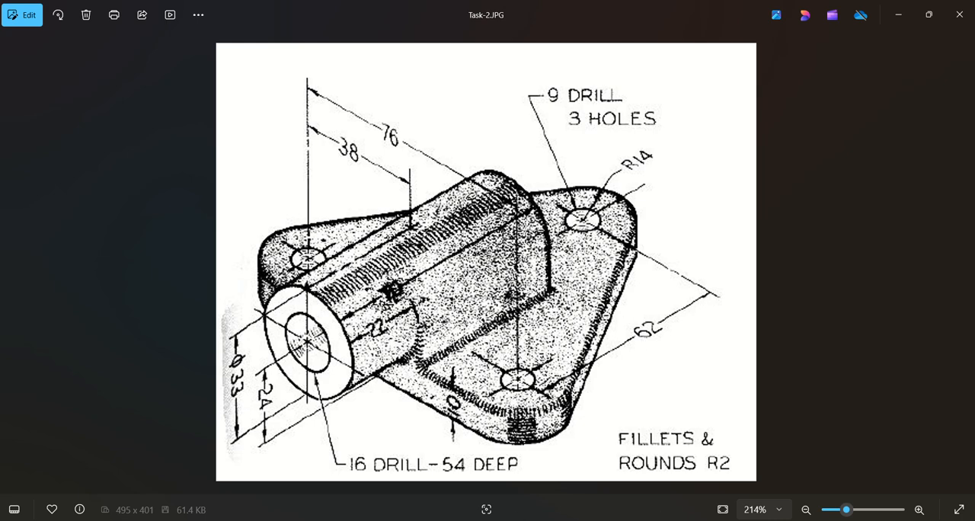
# Step: Dimension the length of the triangular profile's bottom edge, placing the dimension below the sketch
pyautogui.click(585, 519)
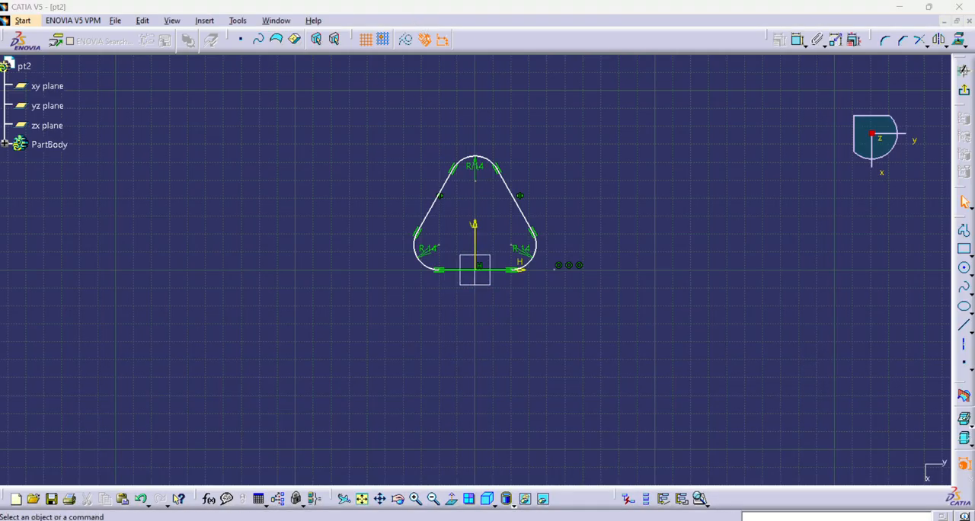
pyautogui.hotkey('alt', 'Tab')
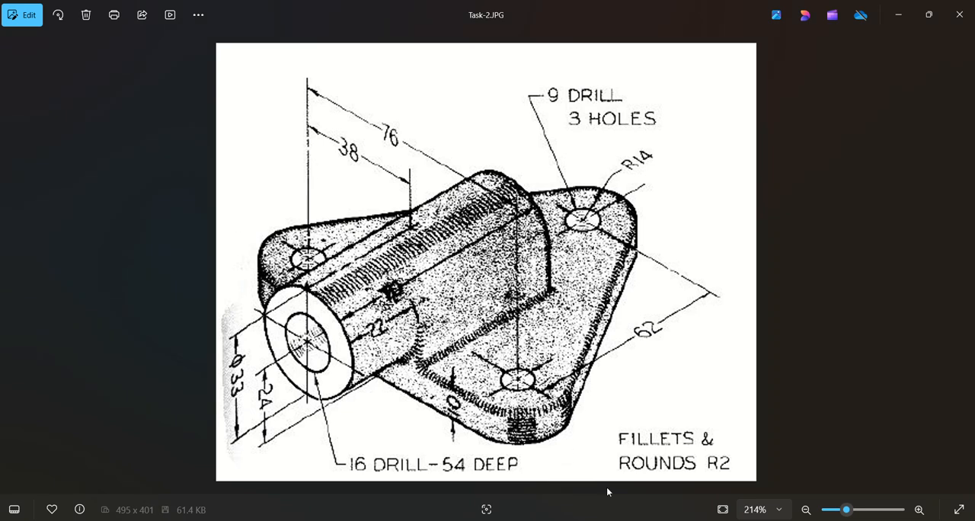
pyautogui.hotkey('alt', 'Tab')
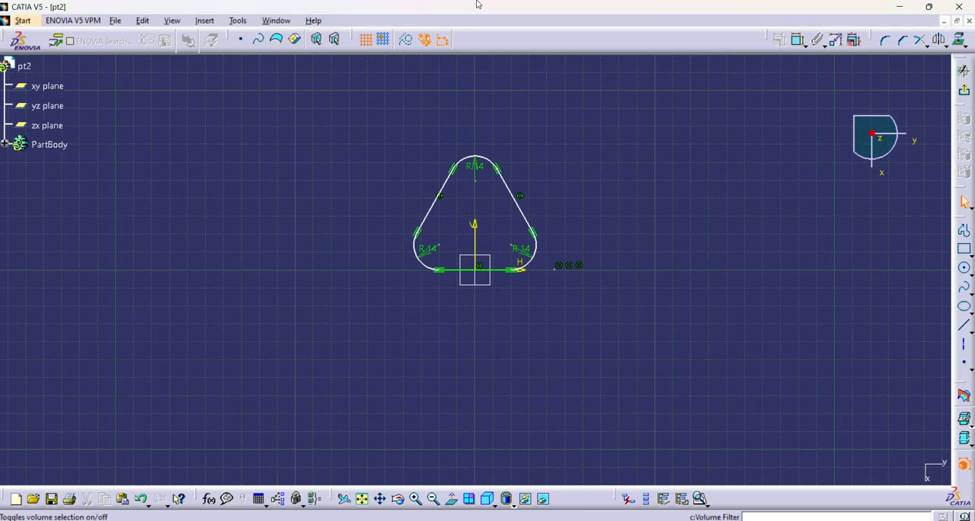
pyautogui.click(797, 41)
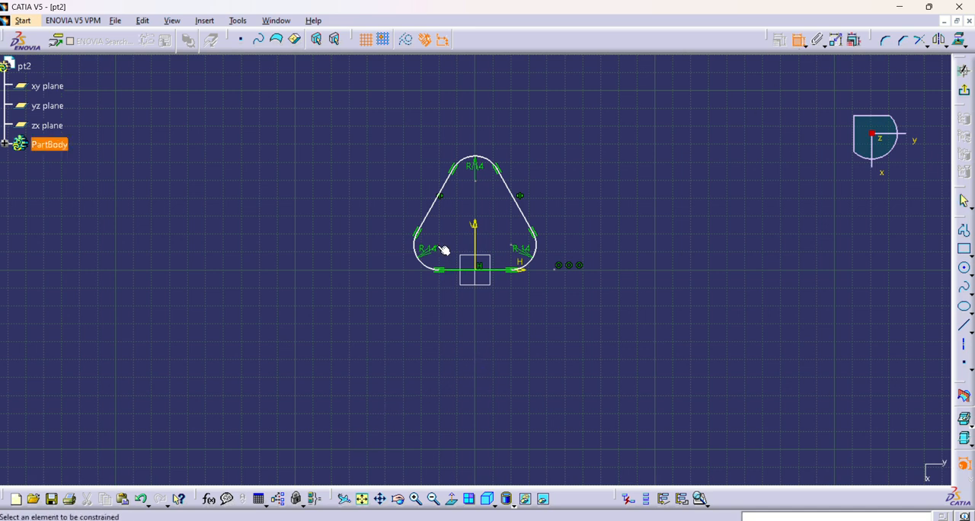
pyautogui.click(494, 271)
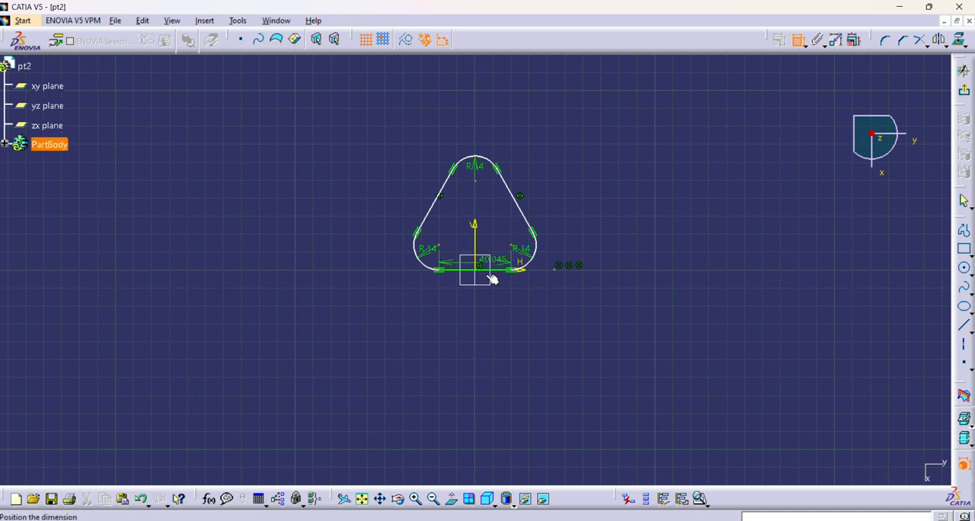
pyautogui.click(466, 329)
# Step: Try to set the bottom edge's length to 76 mm, and undo that change
pyautogui.doubleClick(468, 329)
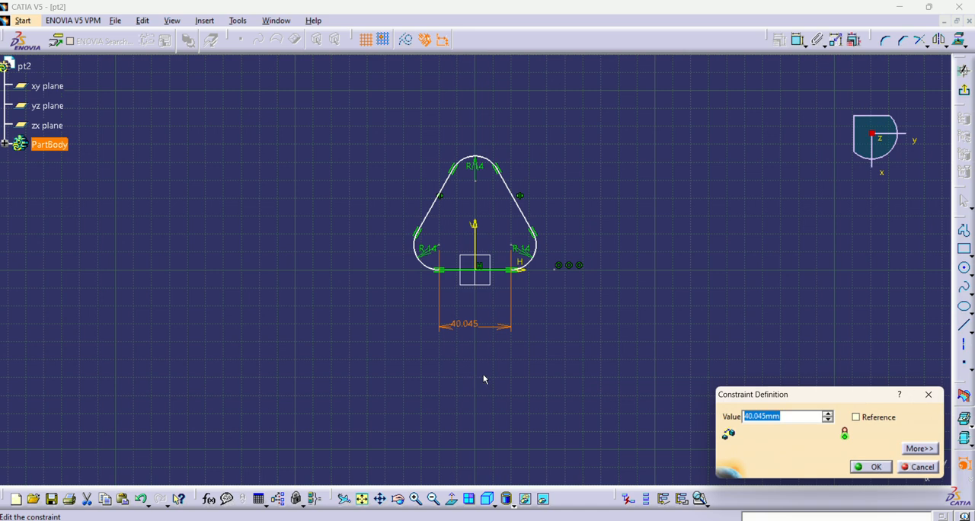
pyautogui.write('76')
pyautogui.press('Return')
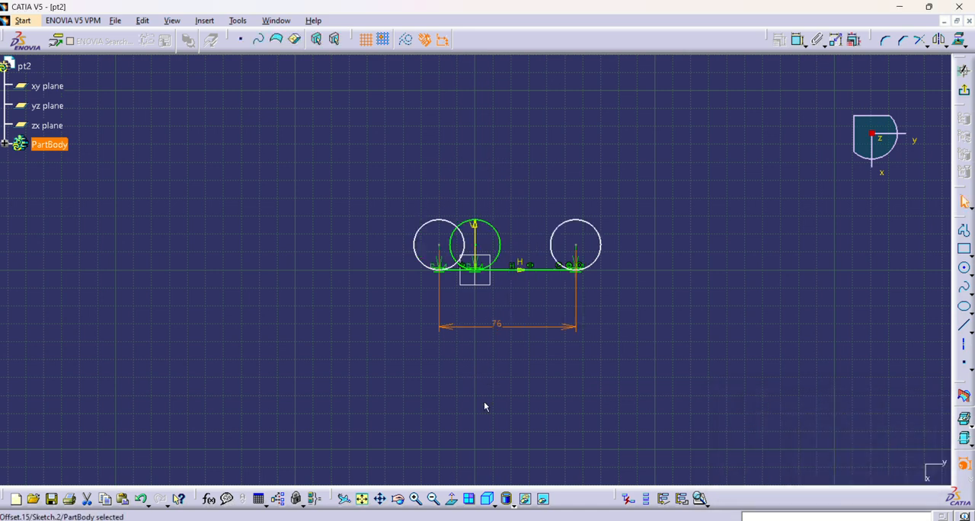
pyautogui.hotkey('ctrl', 'z')
pyautogui.click(742, 215)
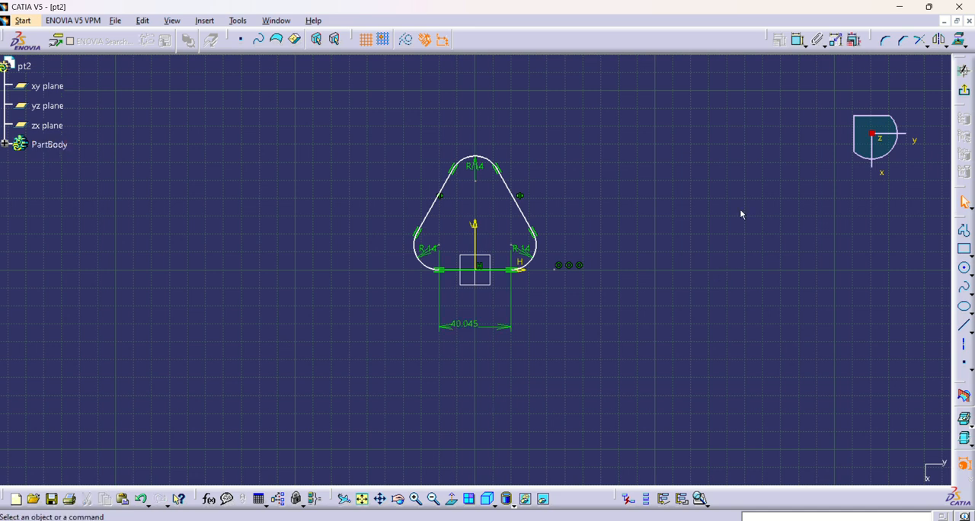
# Step: Add a vertical dimension between the centres of the apex arc and the right base corner arc
pyautogui.click(797, 39)
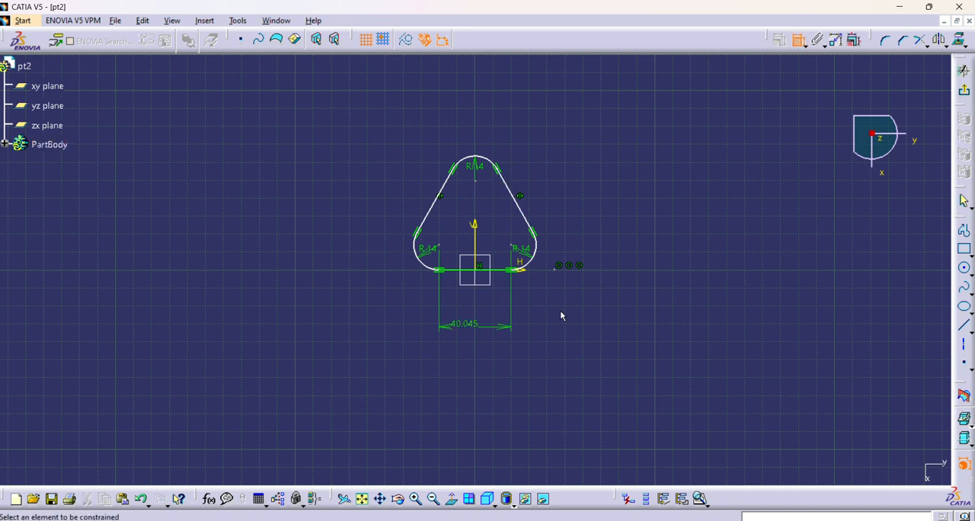
pyautogui.hotkey('alt', 'Tab')
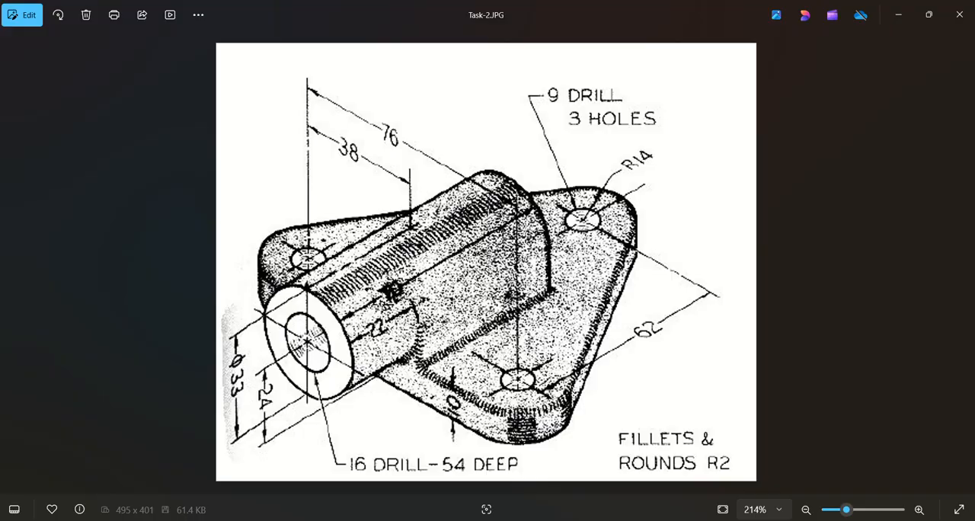
pyautogui.hotkey('alt', 'Tab')
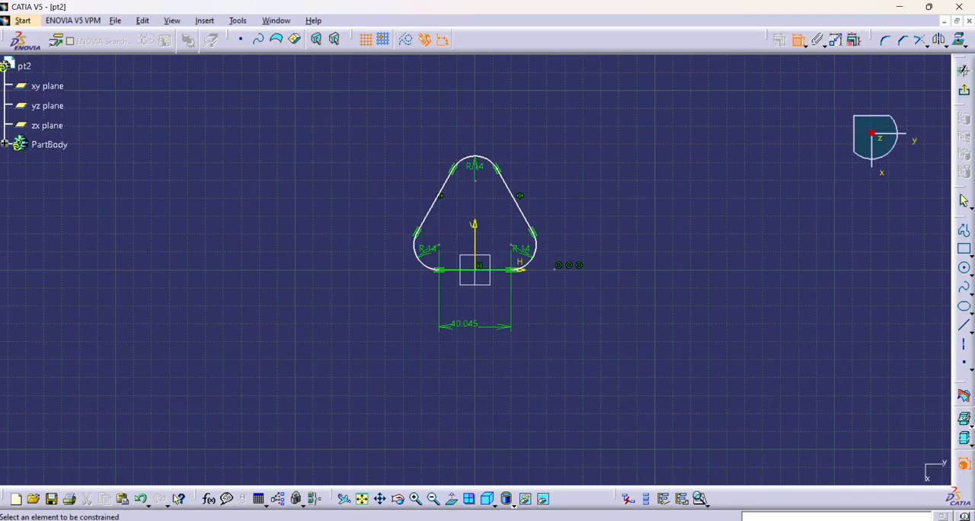
pyautogui.click(659, 520)
pyautogui.click(659, 520)
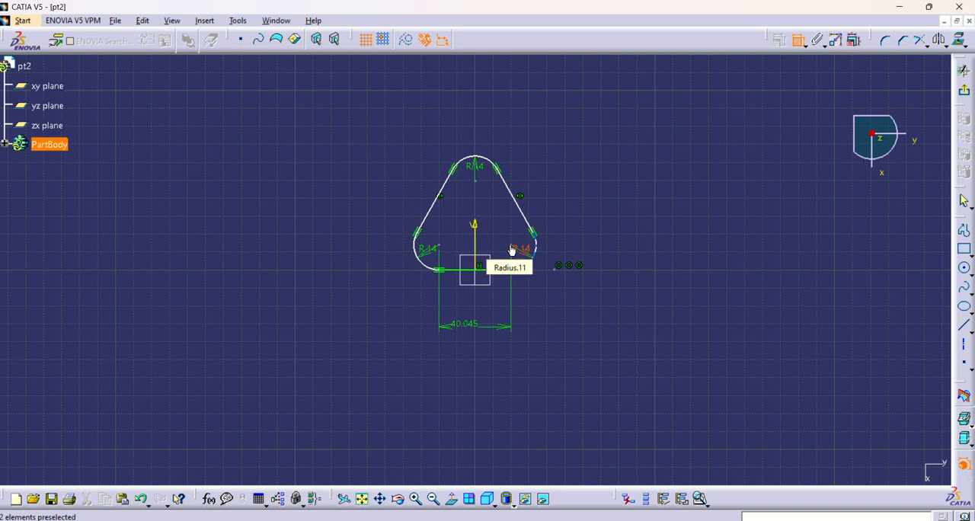
pyautogui.click(512, 246)
pyautogui.click(477, 180)
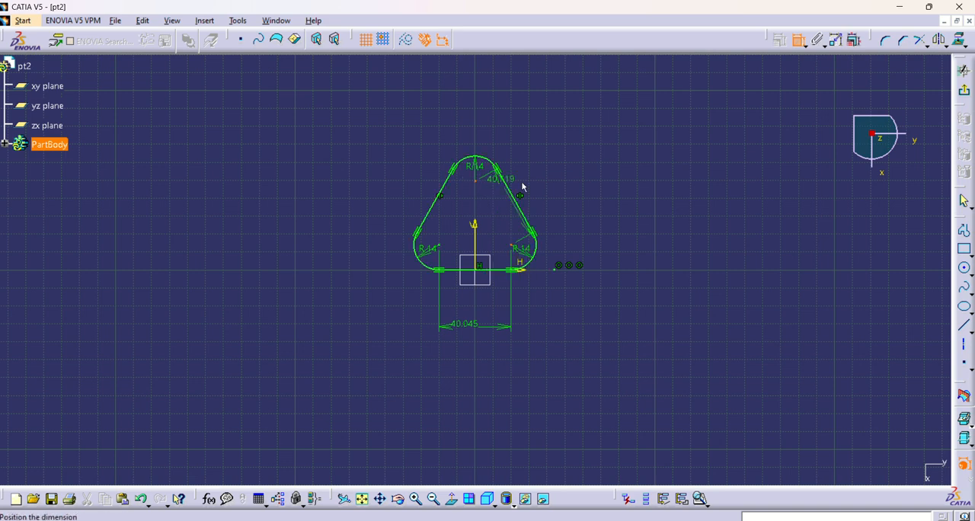
pyautogui.rightClick(621, 226)
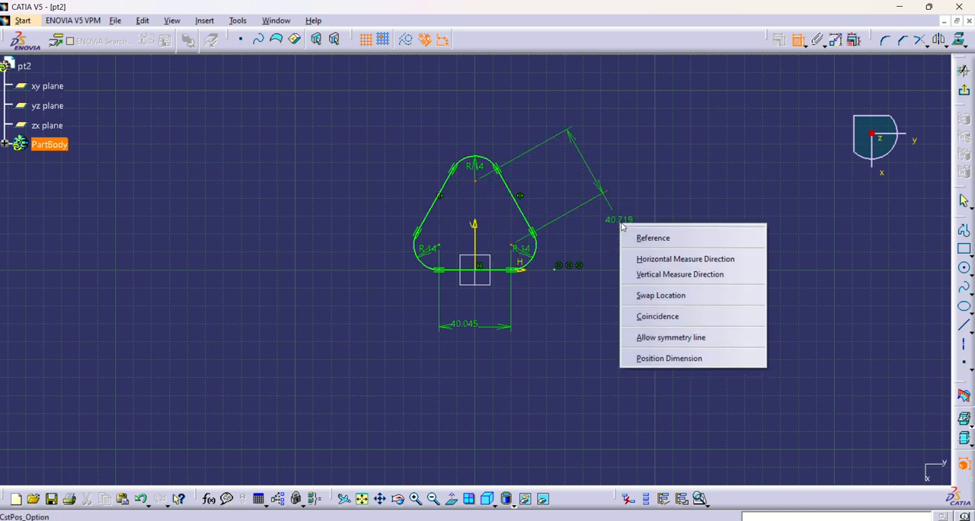
pyautogui.click(663, 275)
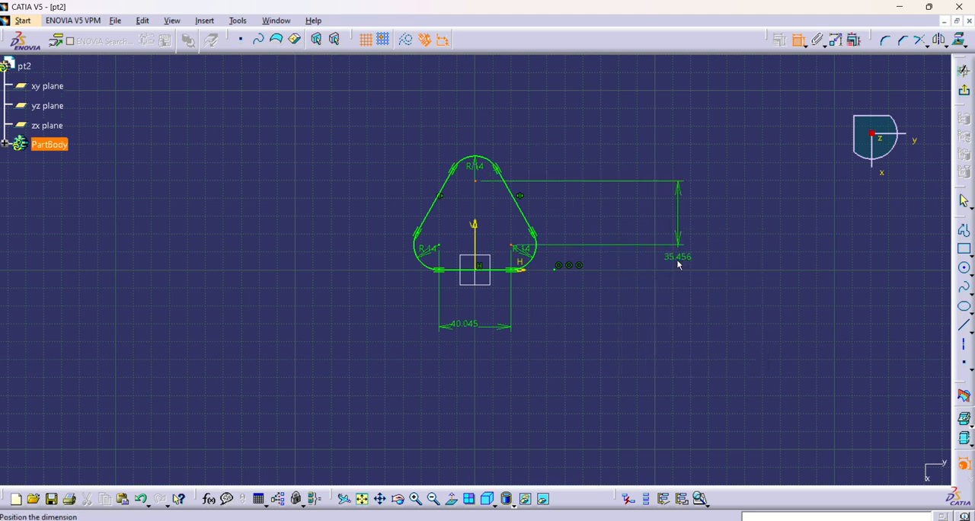
pyautogui.click(671, 267)
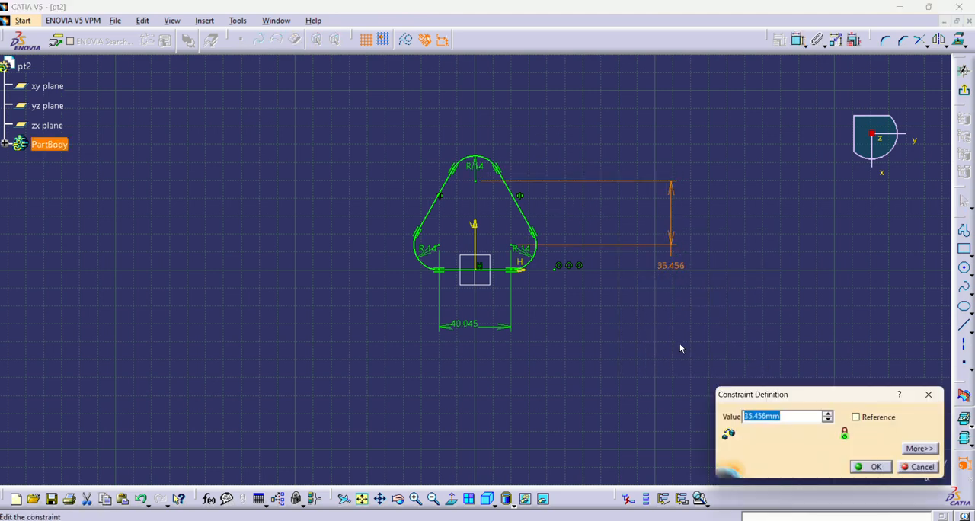
# Step: Set the vertical distance between the apex and base corner arc centres to 62 mm
pyautogui.write('62')
pyautogui.press('Return')
pyautogui.click(559, 299)
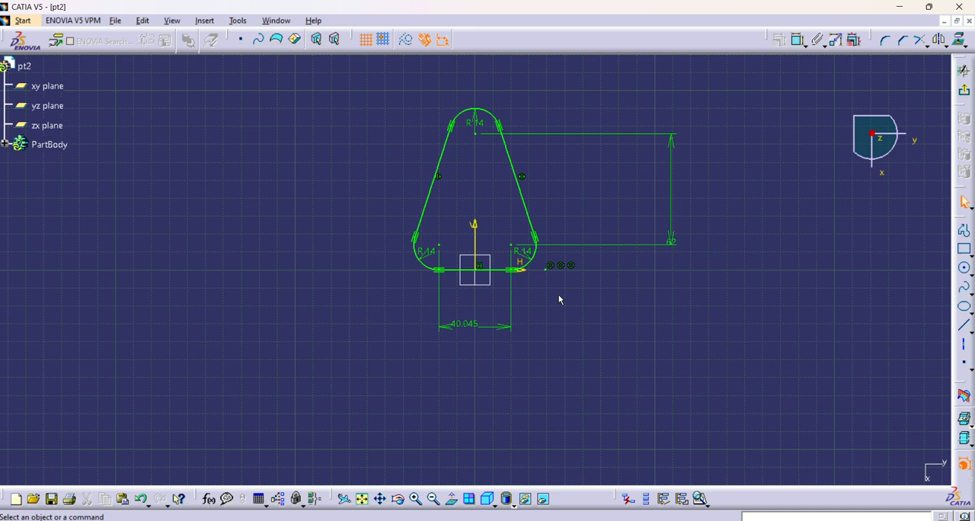
# Step: Set the length of the profile's bottom edge to 76 mm
pyautogui.doubleClick(466, 331)
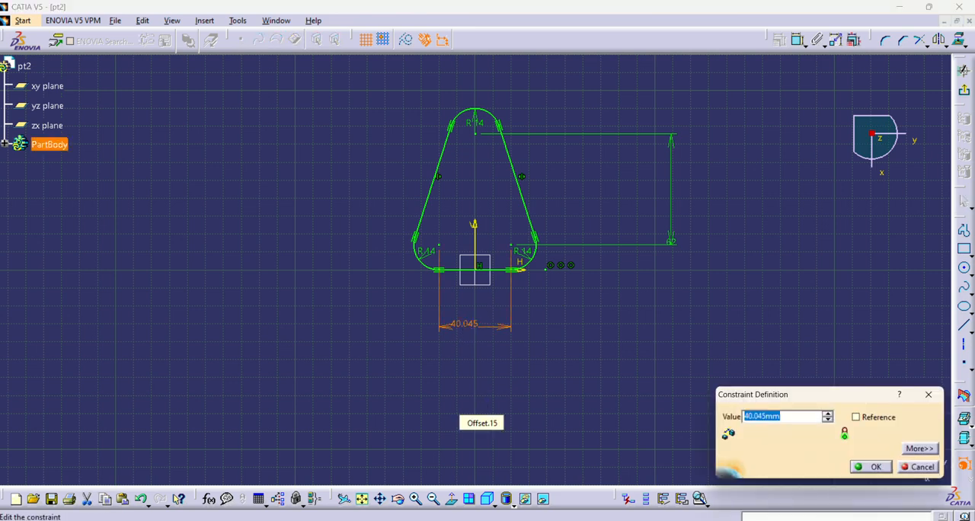
pyautogui.write('76')
pyautogui.press('Return')
pyautogui.click(485, 408)
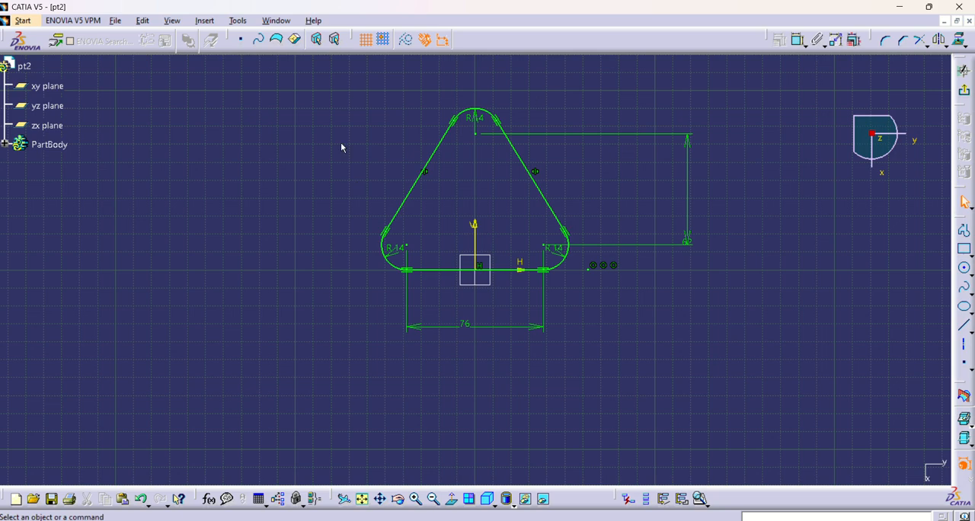
# Step: Check the profile against the Task-2.JPG drawing and exit the base plate sketch
pyautogui.click(631, 520)
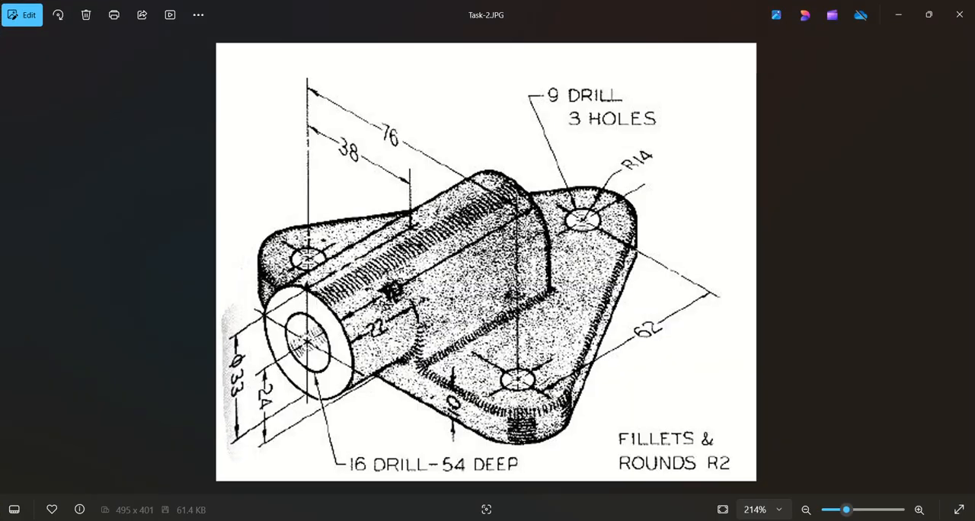
pyautogui.click(631, 520)
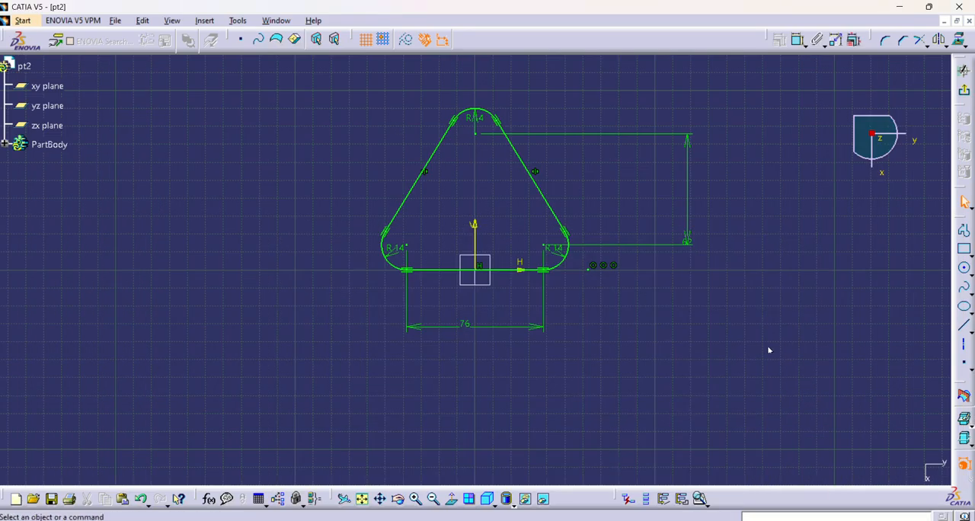
pyautogui.click(964, 89)
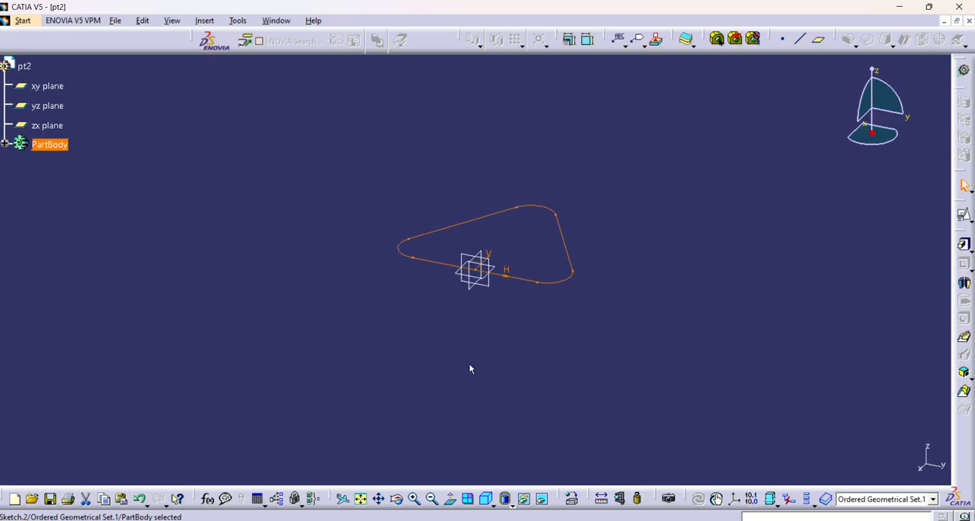
pyautogui.click(820, 248)
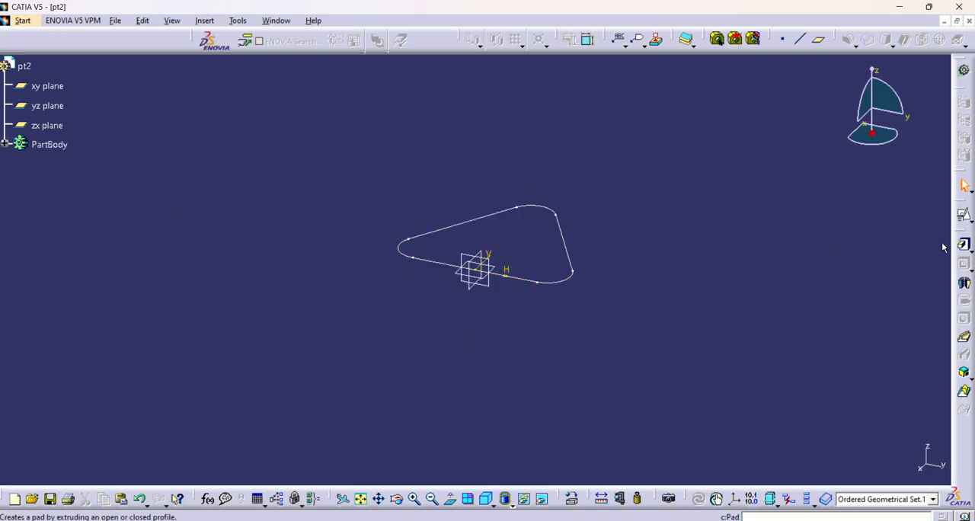
# Step: Extrude the triangular Sketch.2 profile as a Pad 10 mm long
pyautogui.click(4, 143)
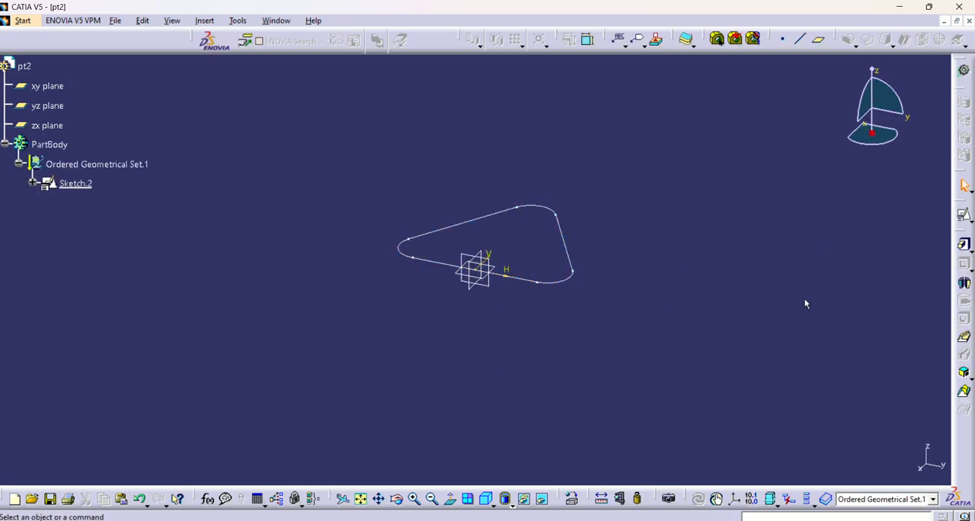
pyautogui.click(964, 246)
pyautogui.click(573, 293)
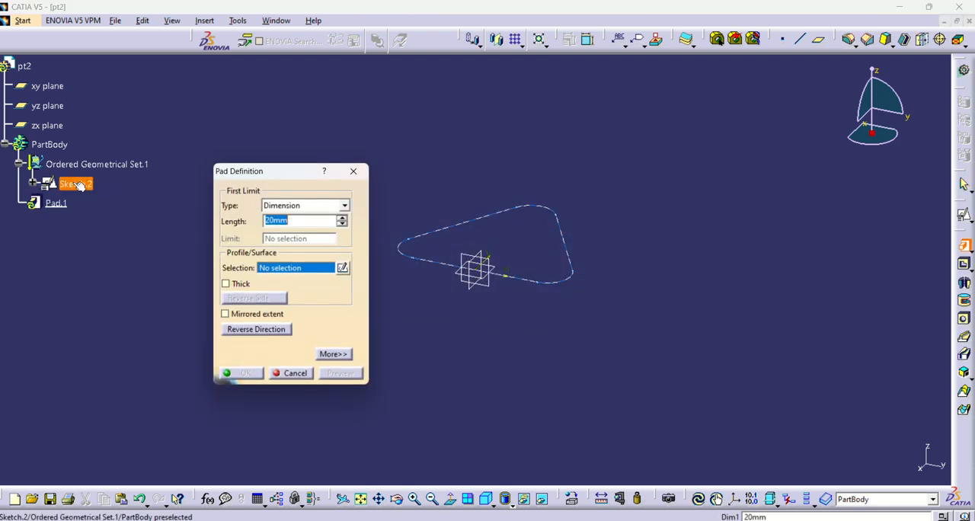
pyautogui.click(76, 184)
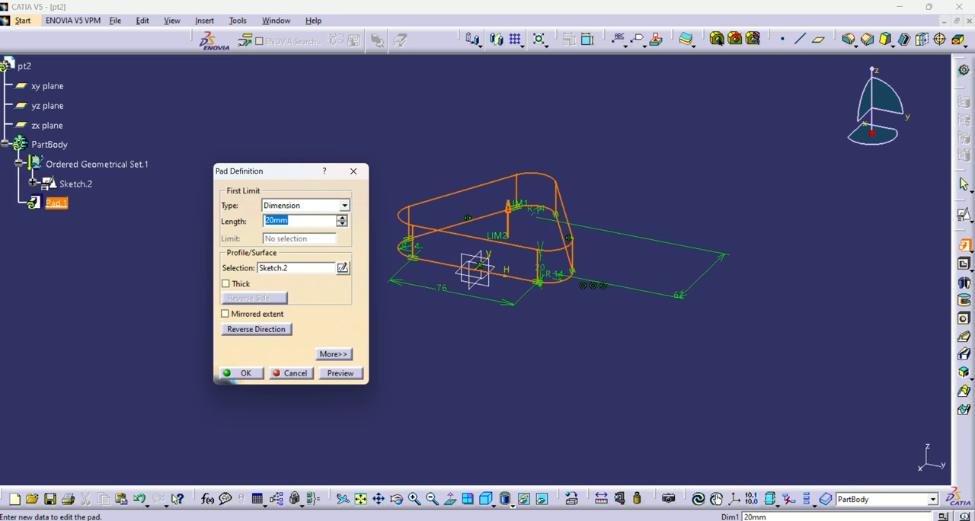
pyautogui.write('10')
pyautogui.click(340, 372)
pyautogui.click(242, 373)
# Step: Start a positioned sketch on the yz plane with implicit origin and orientation for the cylindrical boss
pyautogui.moveTo(572, 393); pyautogui.dragTo(457, 312, button='middle')
pyautogui.click(646, 520)
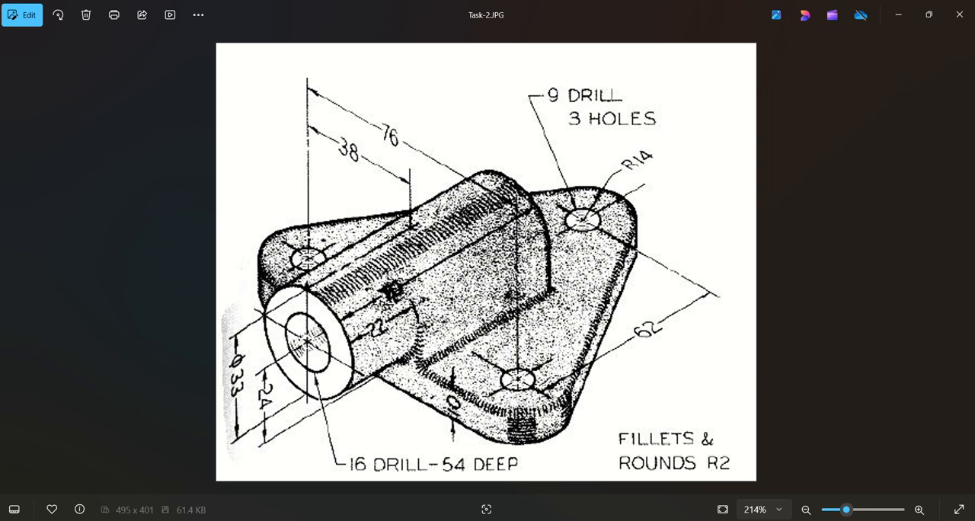
pyautogui.hotkey('alt', 'Tab')
pyautogui.moveTo(374, 331); pyautogui.dragTo(528, 326, button='middle')
pyautogui.click(468, 283)
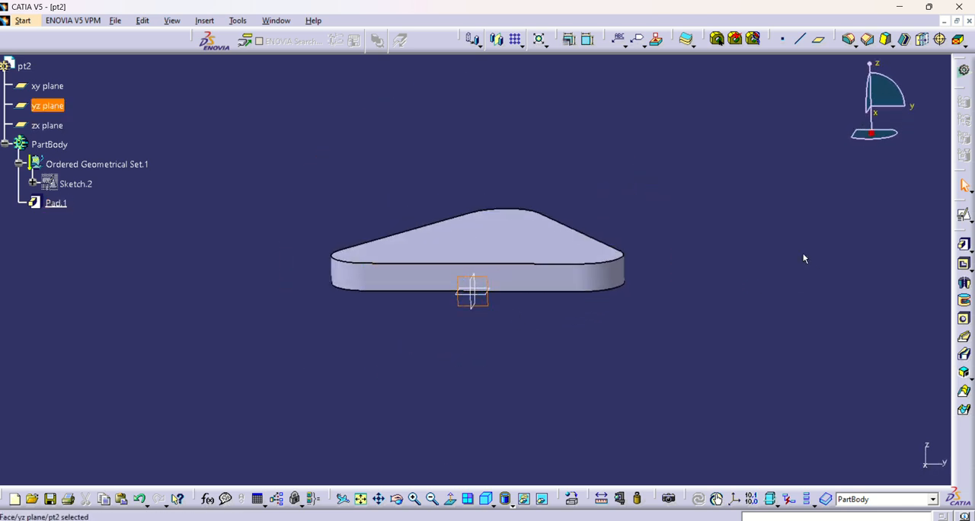
pyautogui.click(964, 216)
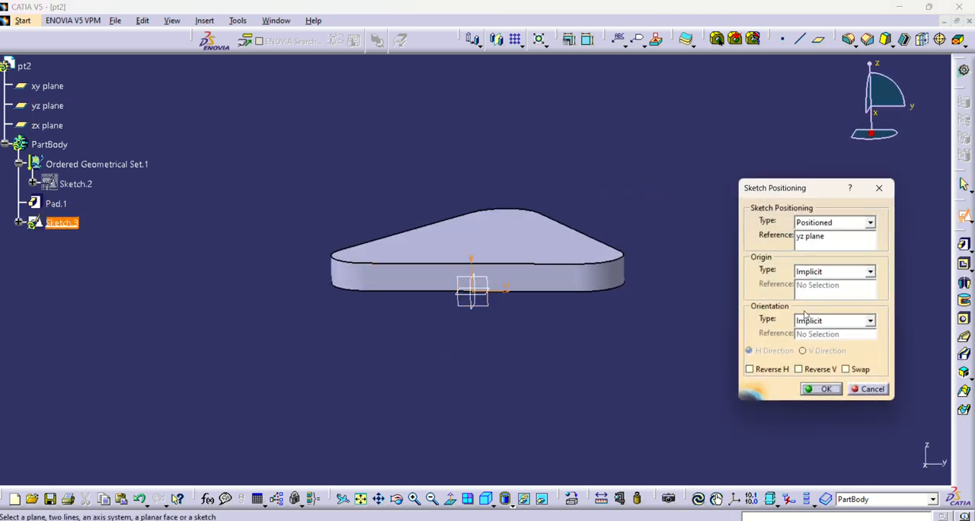
pyautogui.click(824, 389)
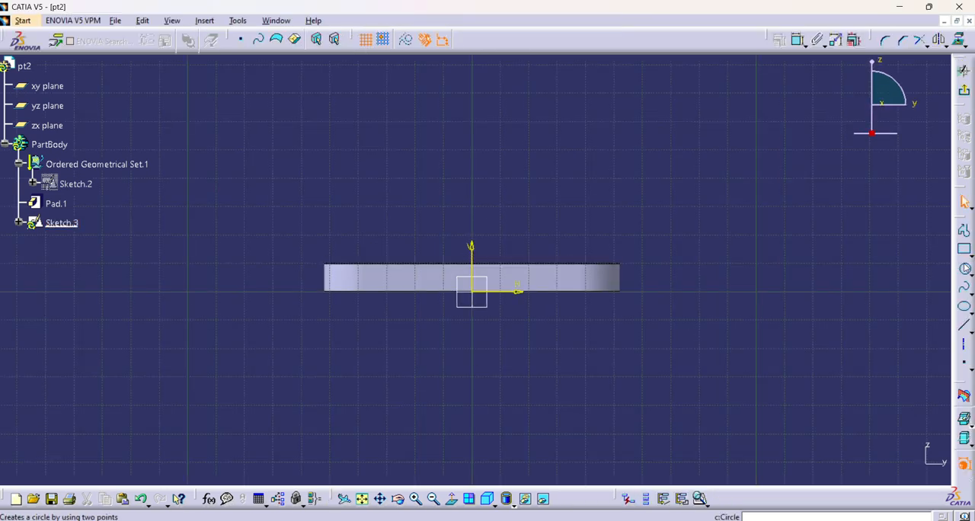
# Step: Sketch a circle about 42 mm in diameter above the base plate, centred on the vertical axis
pyautogui.click(964, 268)
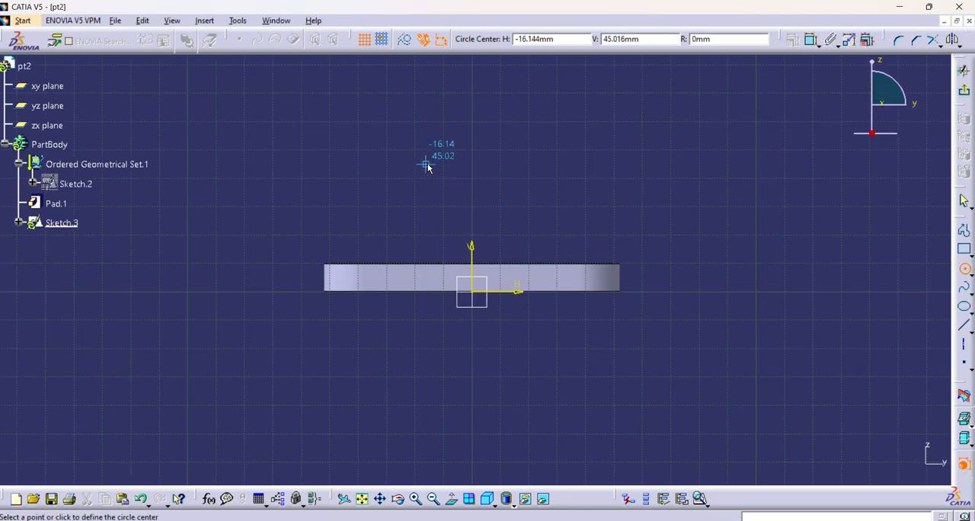
pyautogui.click(471, 189)
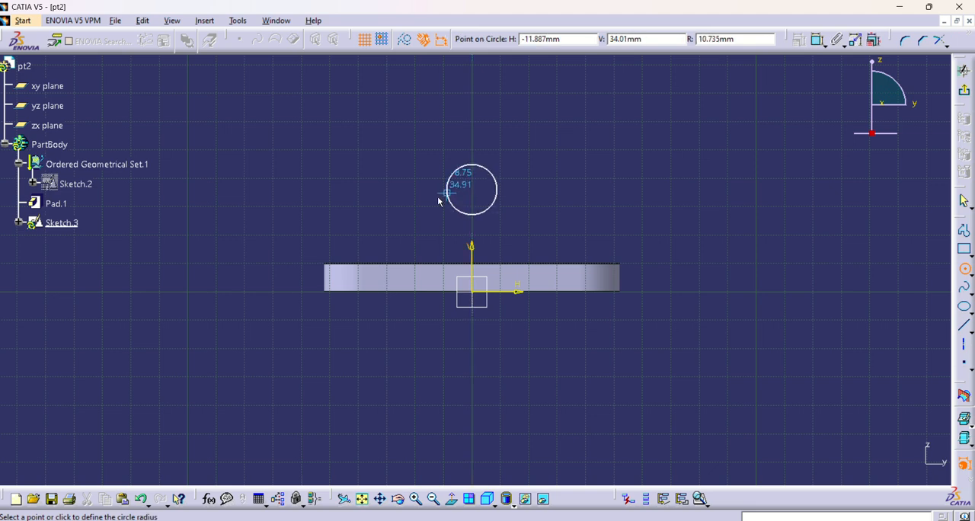
pyautogui.click(415, 211)
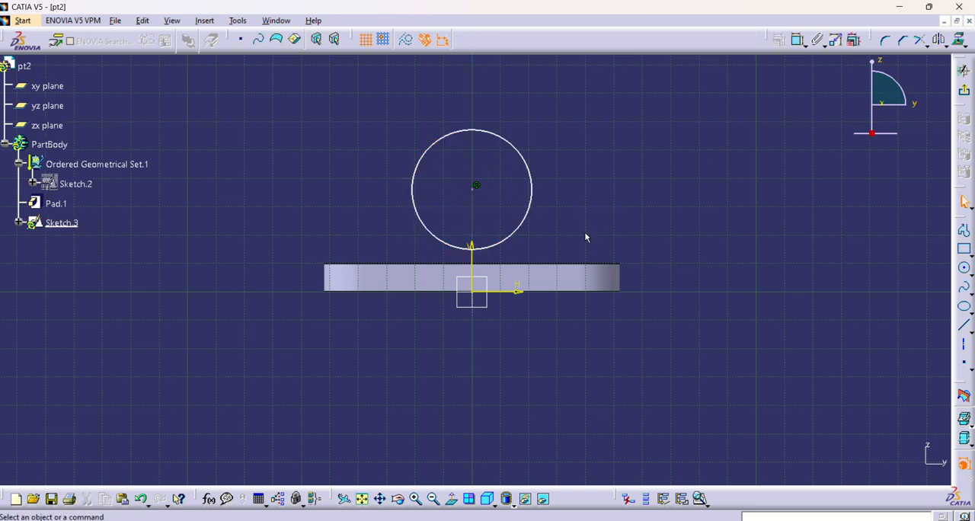
# Step: Add a diameter constraint to the circle above the base plate and set it to 33 mm
pyautogui.click(798, 39)
pyautogui.click(537, 198)
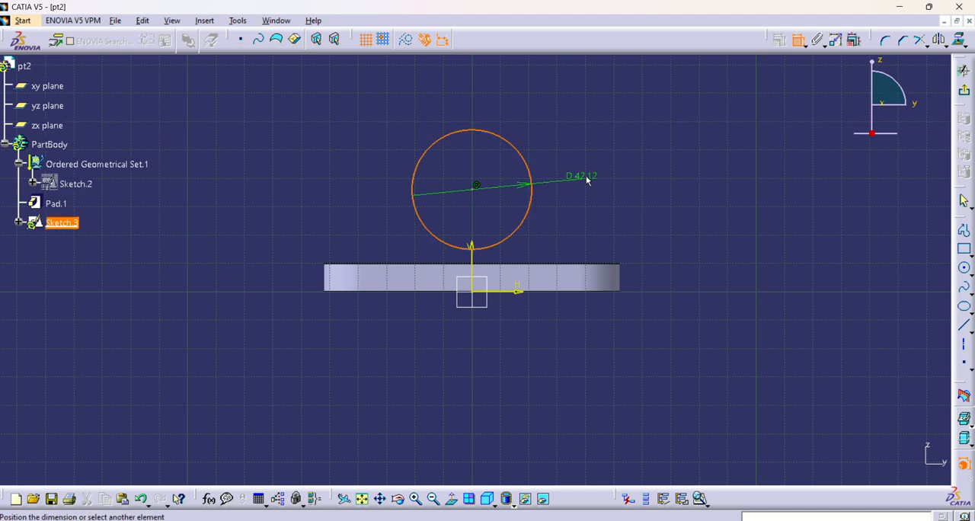
pyautogui.click(584, 177)
pyautogui.doubleClick(591, 169)
pyautogui.write('33')
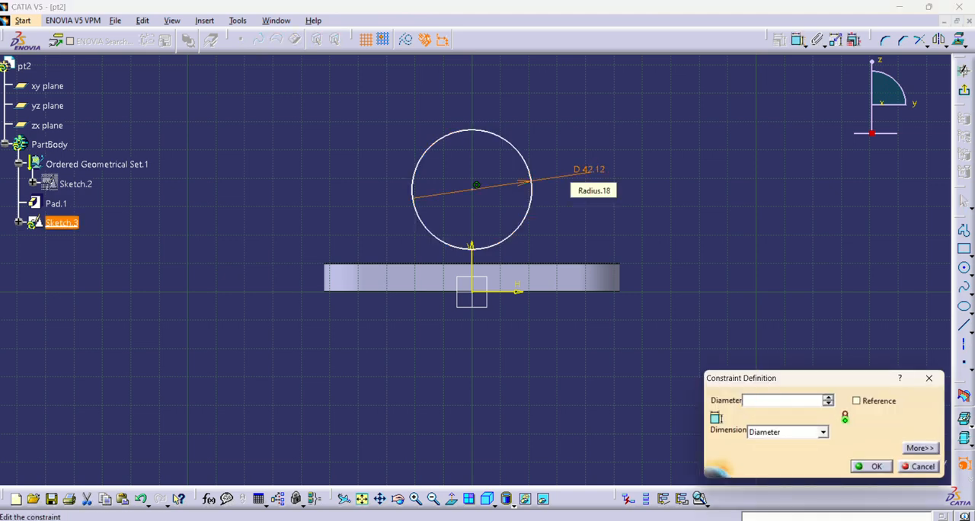
pyautogui.press('Return')
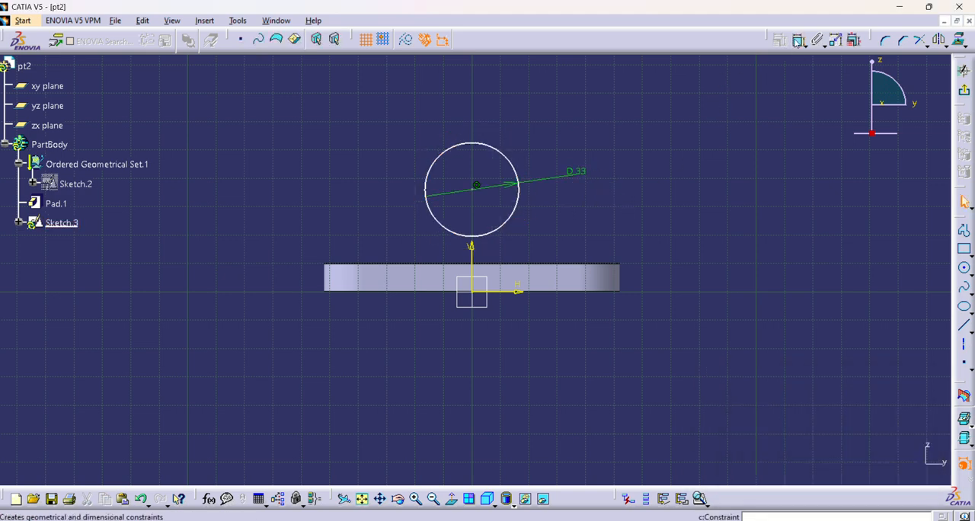
# Step: Constrain the circle's centre to a height of 24 mm above the sketch's horizontal axis
pyautogui.click(798, 40)
pyautogui.click(478, 193)
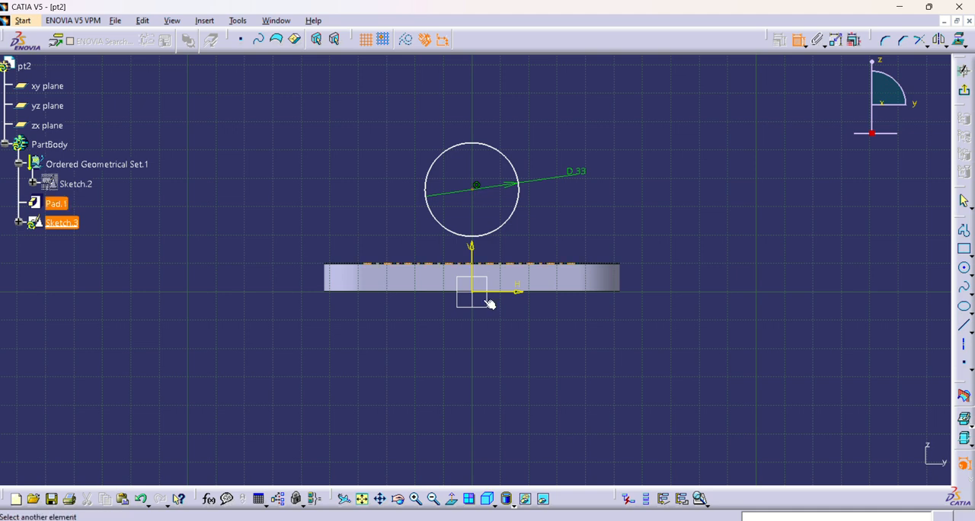
pyautogui.click(515, 290)
pyautogui.click(670, 227)
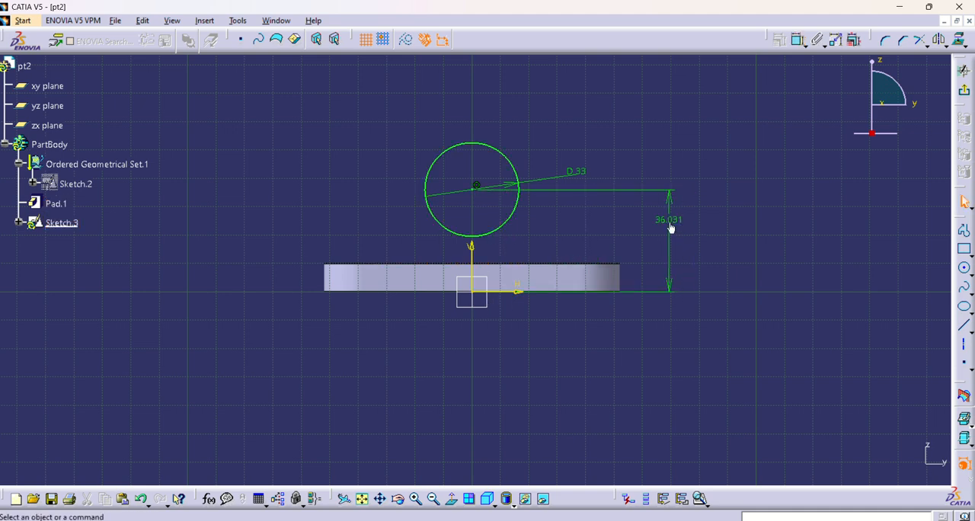
pyautogui.doubleClick(670, 227)
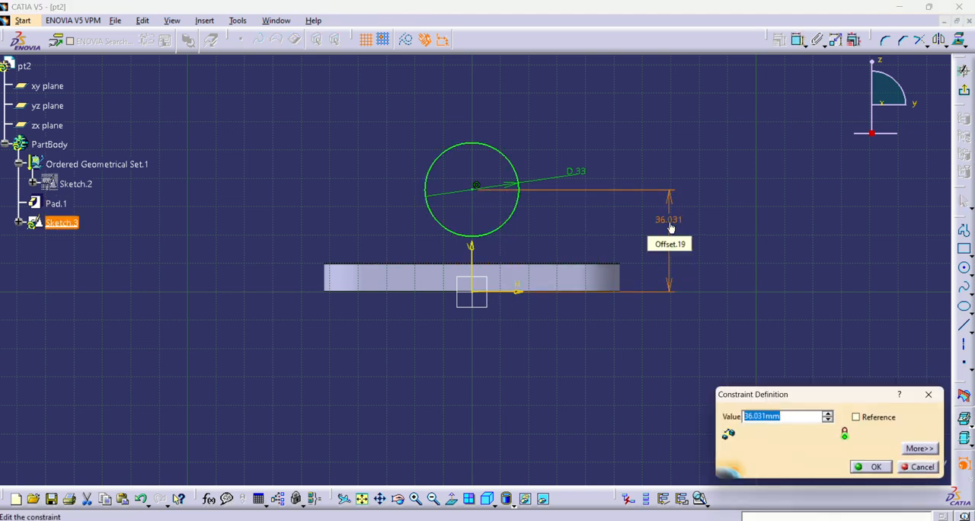
pyautogui.write('24')
pyautogui.press('Return')
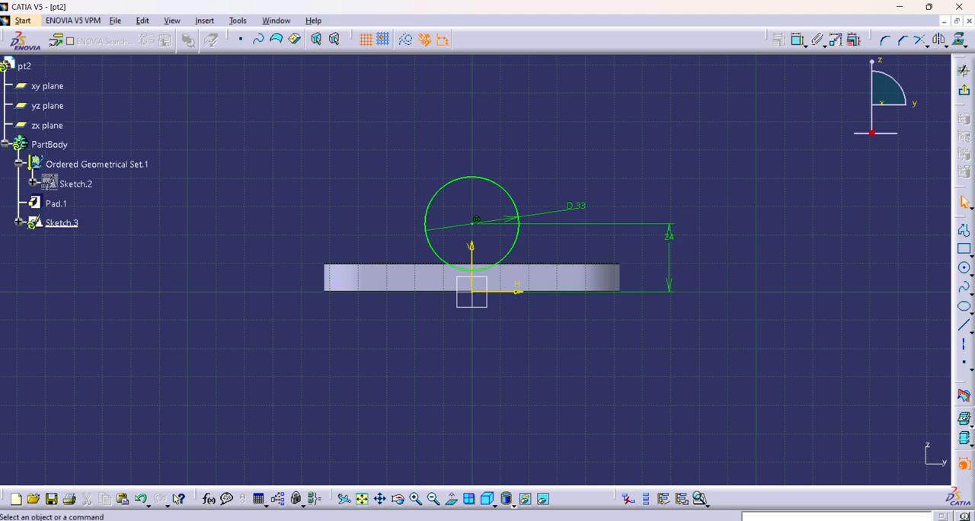
# Step: Check the boss dimensions in the Task-2.JPG drawing and exit the circle sketch
pyautogui.hotkey('alt', 'Tab')
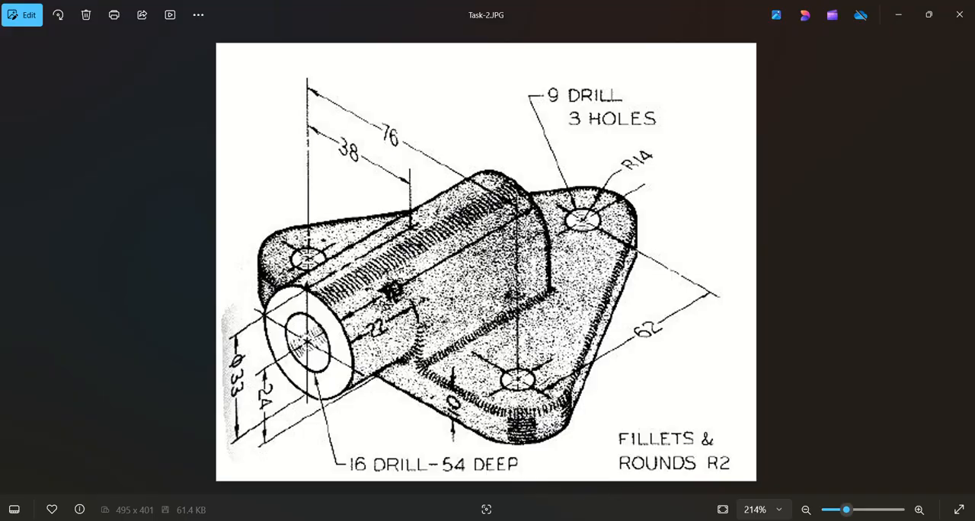
pyautogui.hotkey('alt', 'Tab')
pyautogui.moveTo(790, 336)
pyautogui.mouseDown(button='middle')
pyautogui.moveTo(457, 355)
pyautogui.moveTo(485, 383)
pyautogui.moveTo(561, 393)
pyautogui.mouseUp(button='middle')
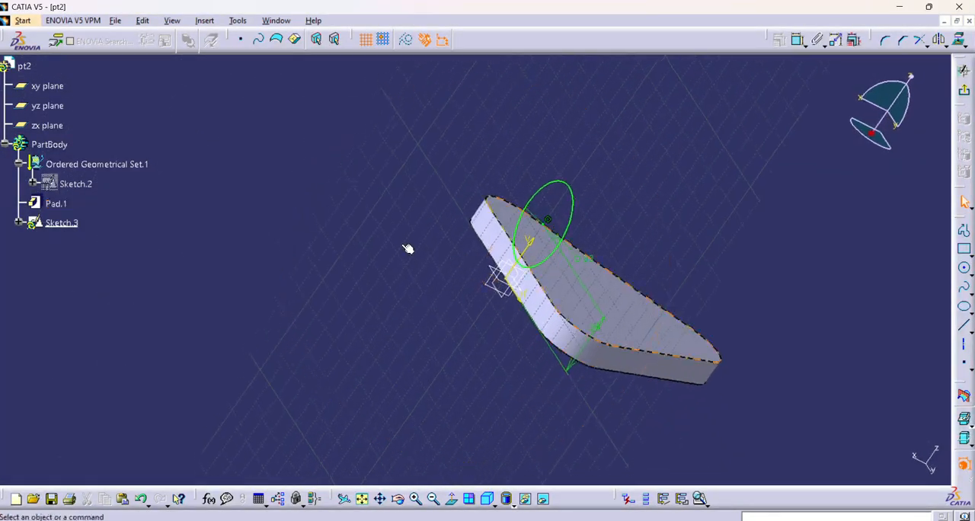
pyautogui.click(963, 70)
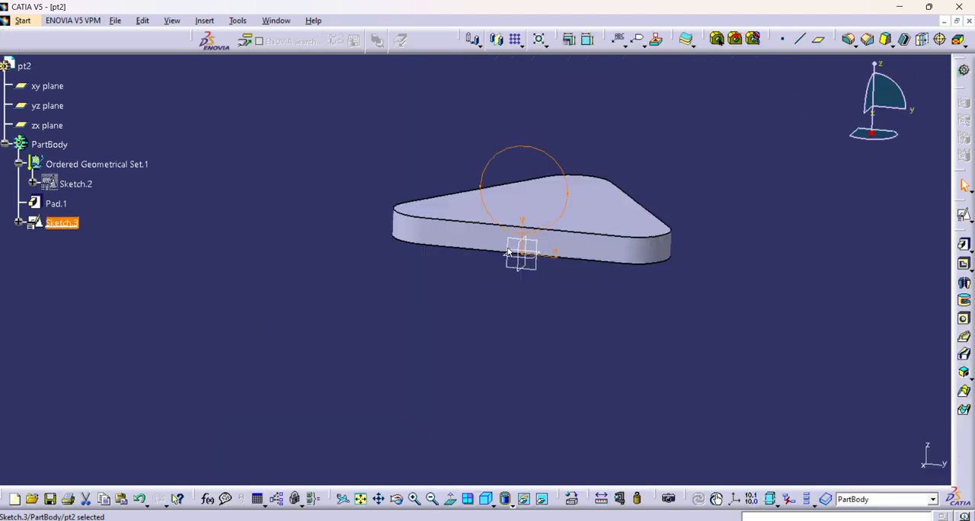
# Step: Start a Pad from the Sketch.3 circle with a first limit length of 22 mm and test the reversed direction
pyautogui.click(664, 337)
pyautogui.moveTo(689, 246)
pyautogui.mouseDown(button='middle')
pyautogui.moveTo(667, 278)
pyautogui.moveTo(565, 330)
pyautogui.mouseUp(button='middle')
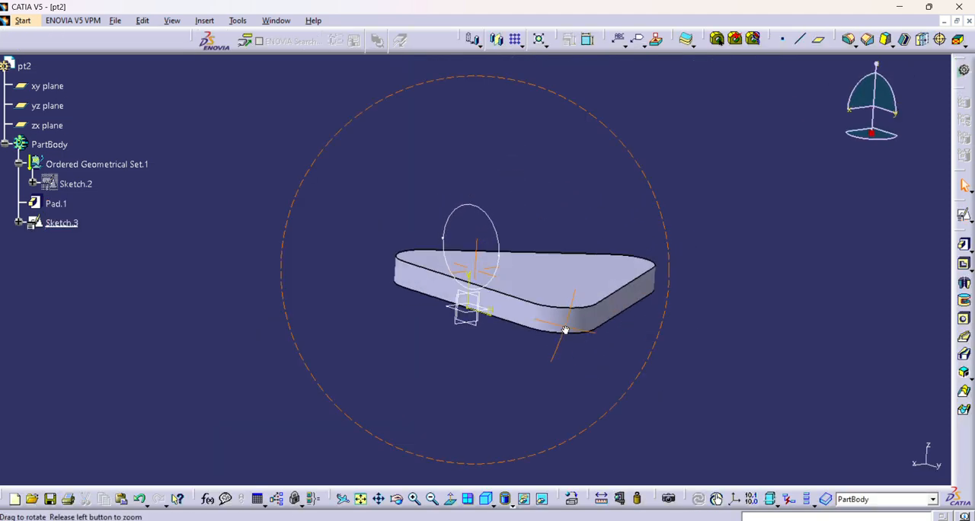
pyautogui.click(963, 245)
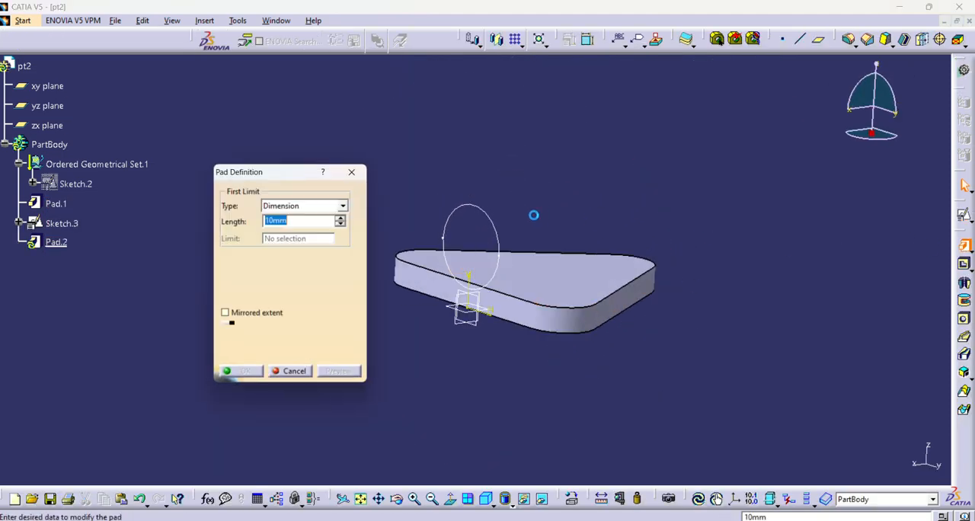
pyautogui.click(495, 228)
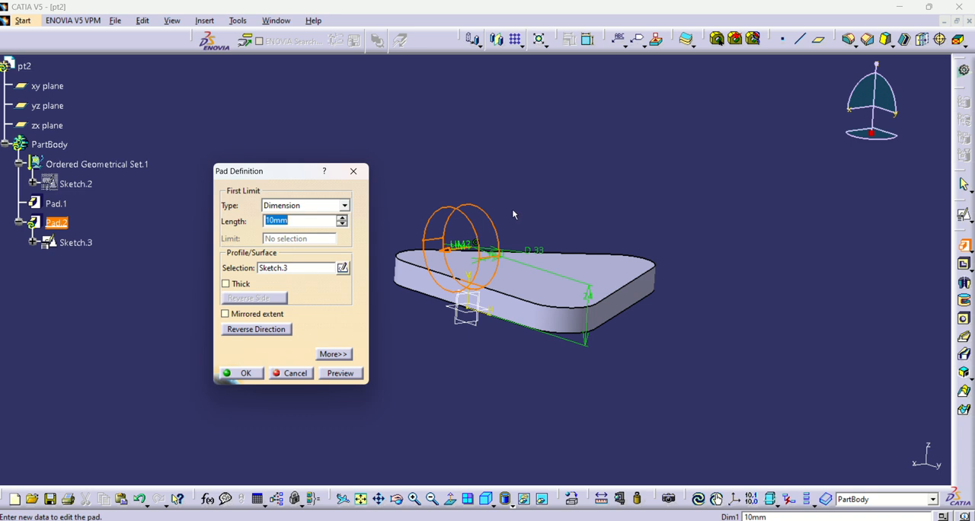
pyautogui.moveTo(513, 211)
pyautogui.mouseDown(button='middle')
pyautogui.moveTo(446, 257)
pyautogui.moveTo(537, 230)
pyautogui.mouseUp(button='middle')
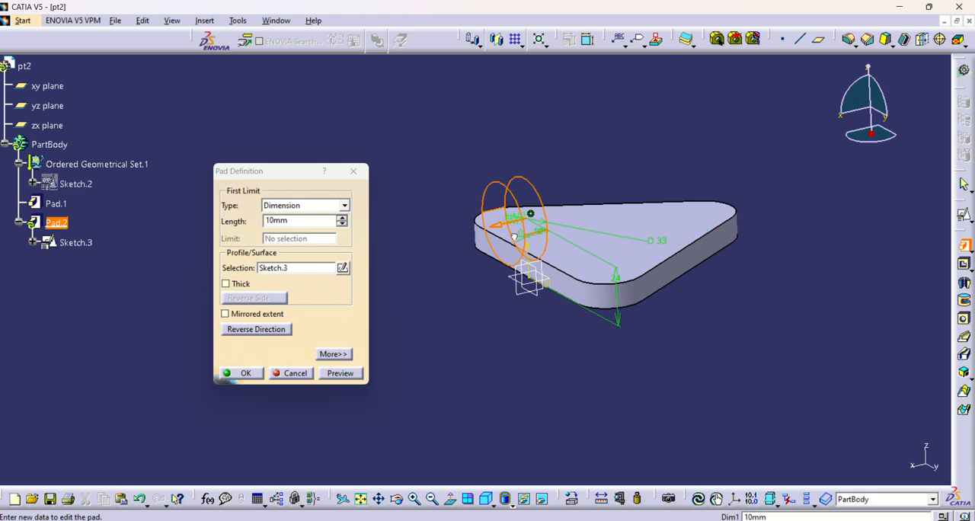
pyautogui.doubleClick(298, 221)
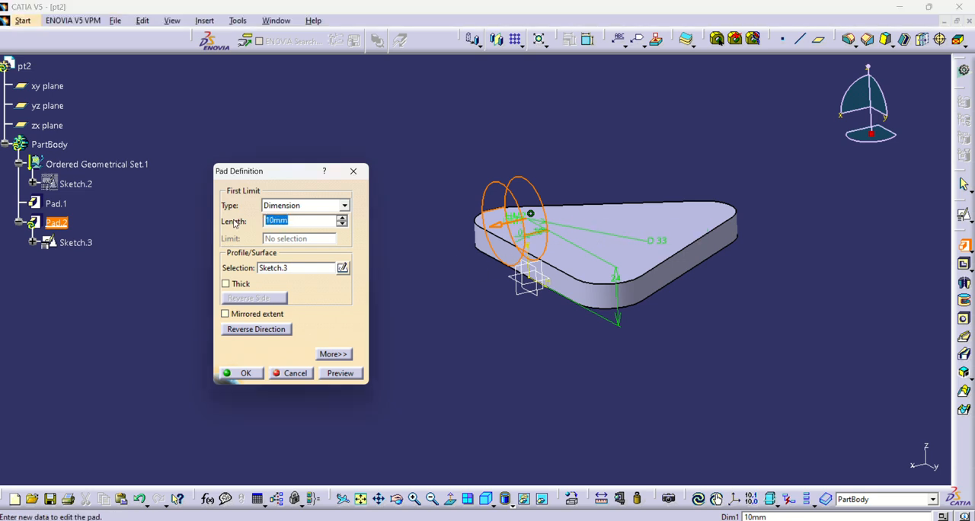
pyautogui.write('22')
pyautogui.click(269, 332)
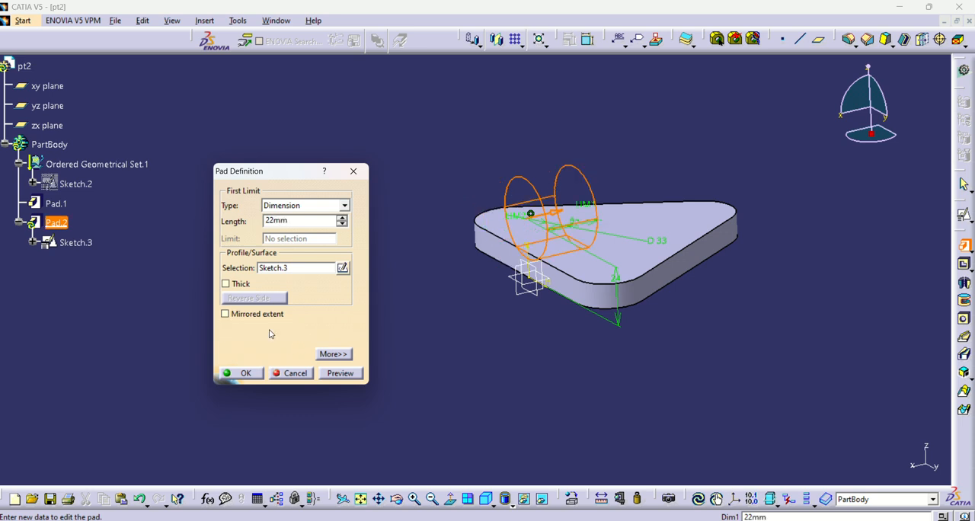
# Step: Add a second limit length of 70-22 mm over the base plate, keep the 22 mm side outward, and create the pad
pyautogui.click(333, 353)
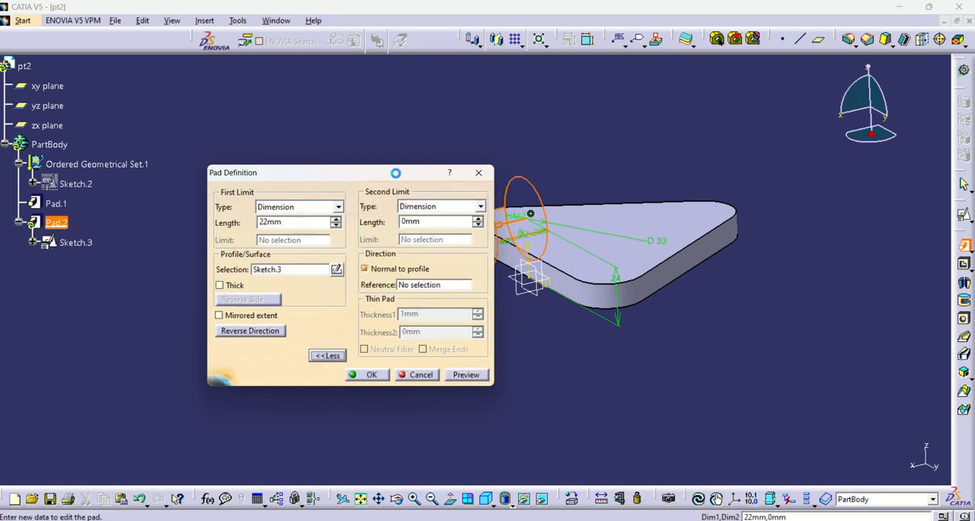
pyautogui.click(317, 231)
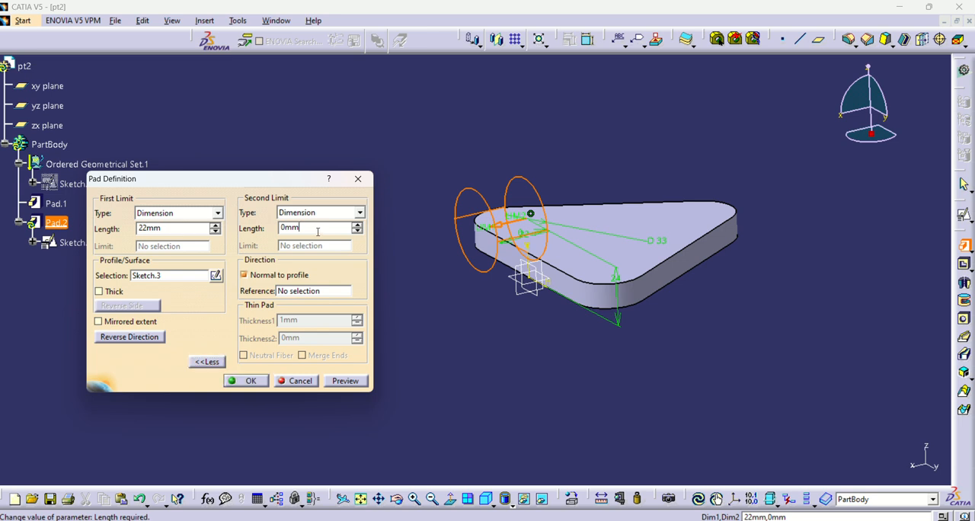
pyautogui.doubleClick(318, 231)
pyautogui.write('70-')
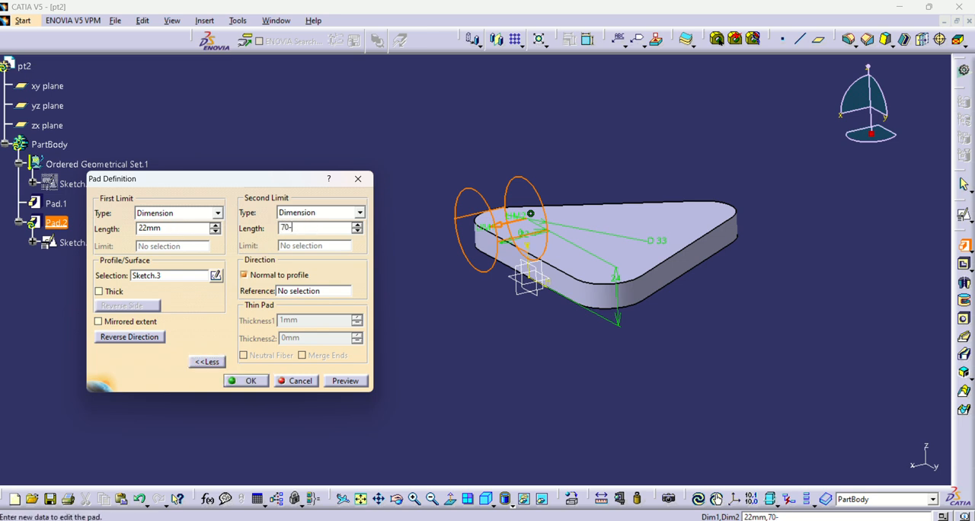
pyautogui.write('22')
pyautogui.press('Return')
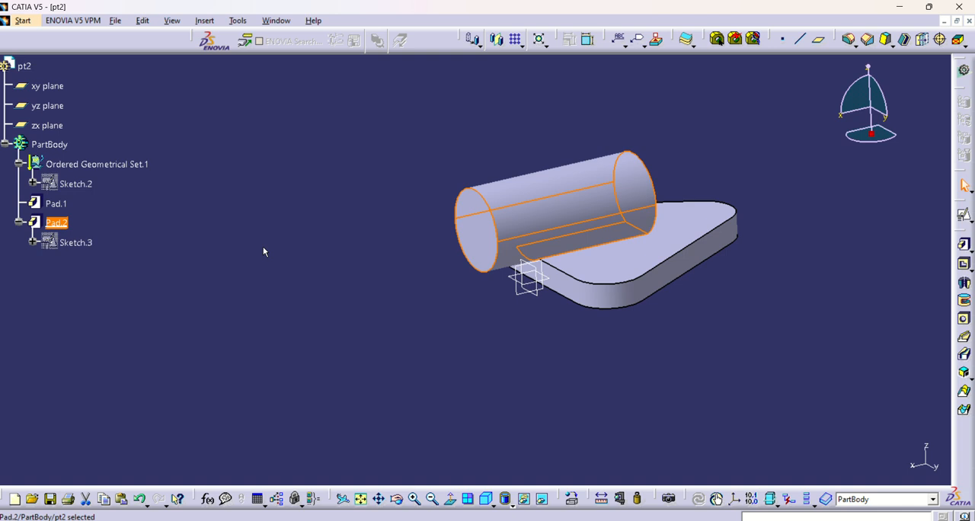
pyautogui.click(320, 293)
pyautogui.moveTo(401, 325); pyautogui.dragTo(473, 348, button='middle')
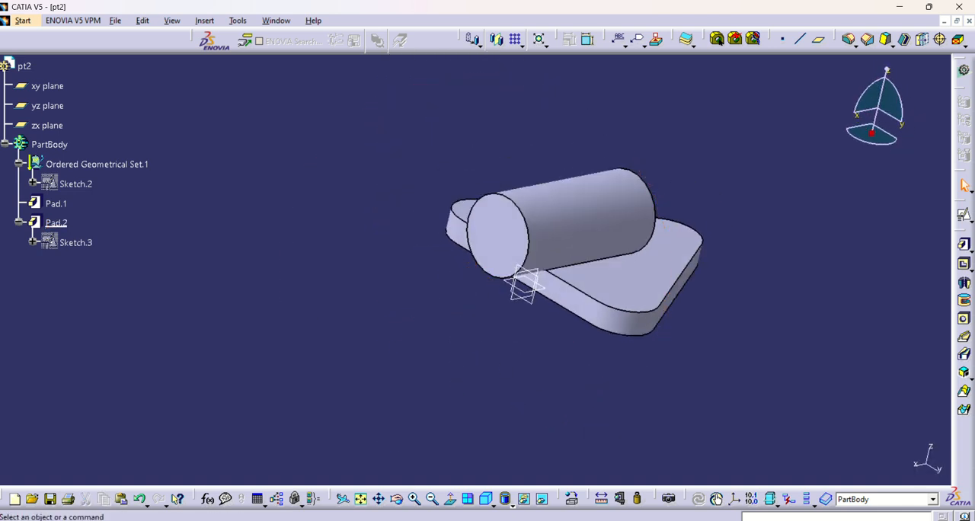
# Step: Consult the Task-2.JPG drawing and start a 9 mm diameter Up To Next hole on the base plate's top face near the corner opposite the boss
pyautogui.click(660, 474)
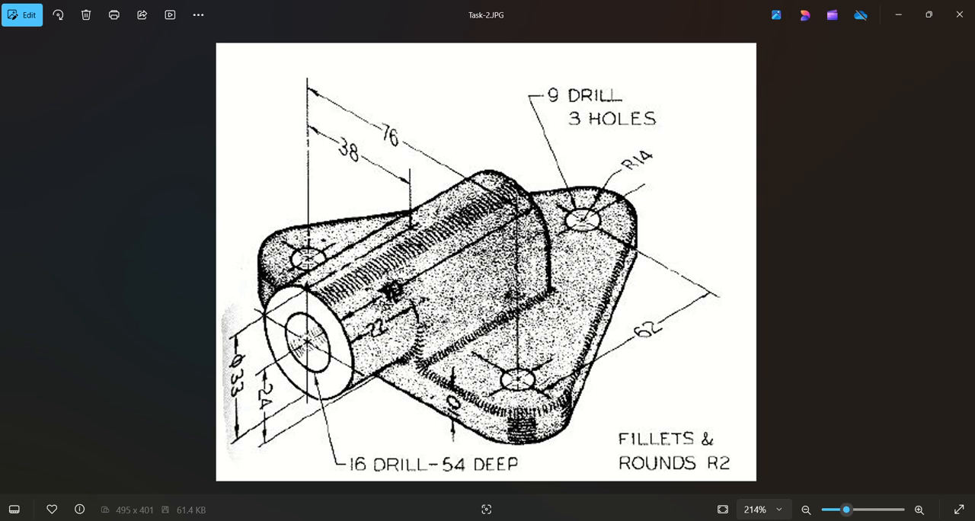
pyautogui.moveTo(577, 520)
pyautogui.click(578, 519)
pyautogui.moveTo(408, 340); pyautogui.dragTo(466, 448, button='middle')
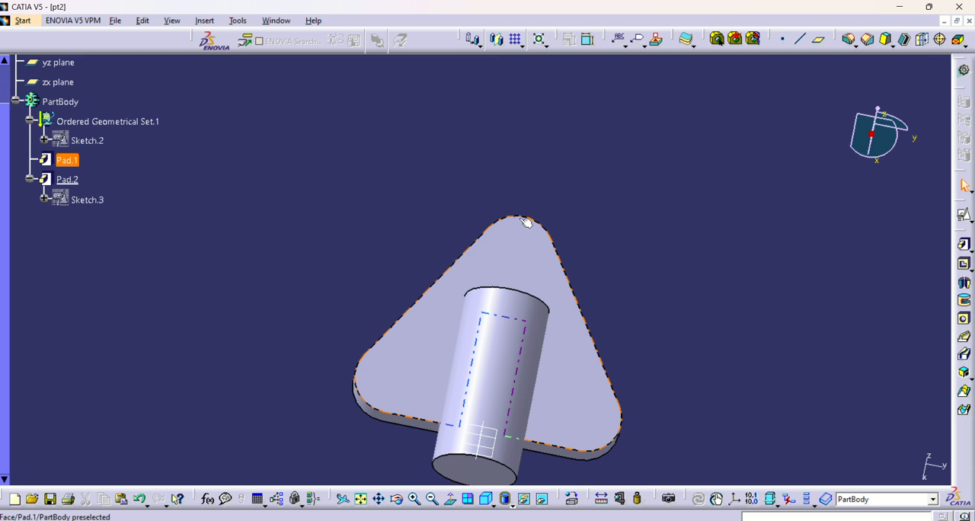
pyautogui.click(475, 242)
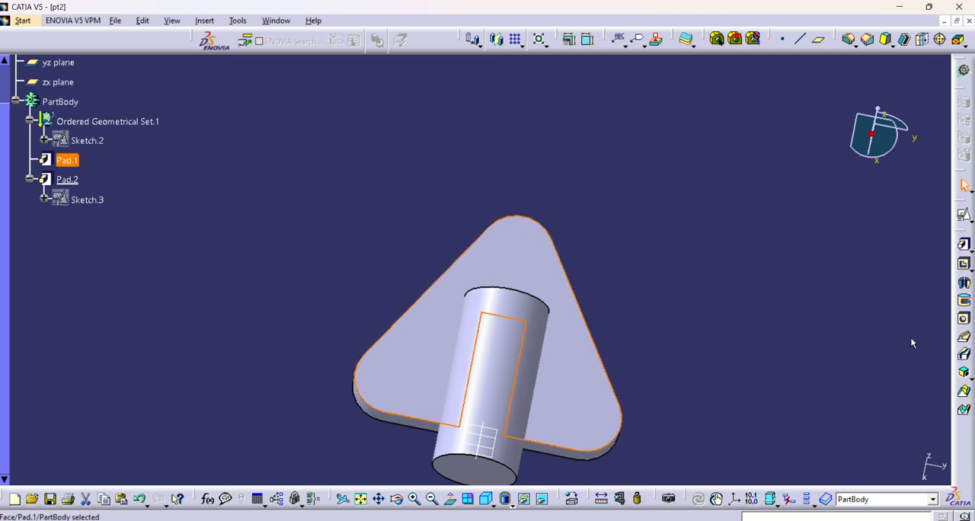
pyautogui.click(964, 318)
pyautogui.click(502, 217)
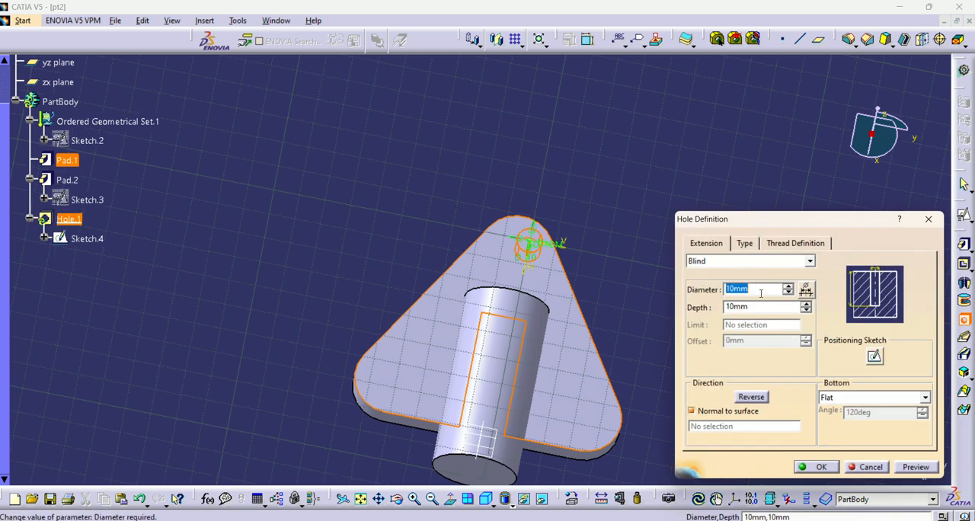
pyautogui.write('9')
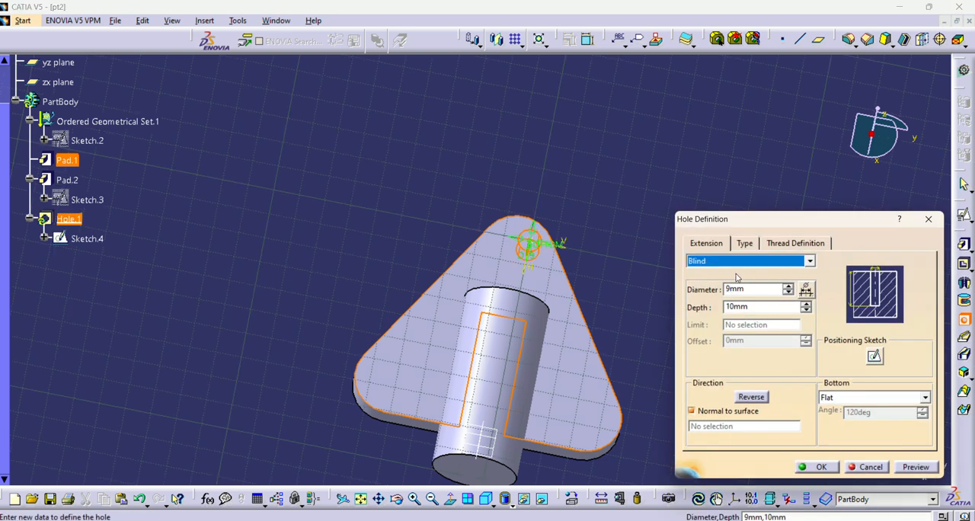
pyautogui.click(811, 262)
pyautogui.click(725, 284)
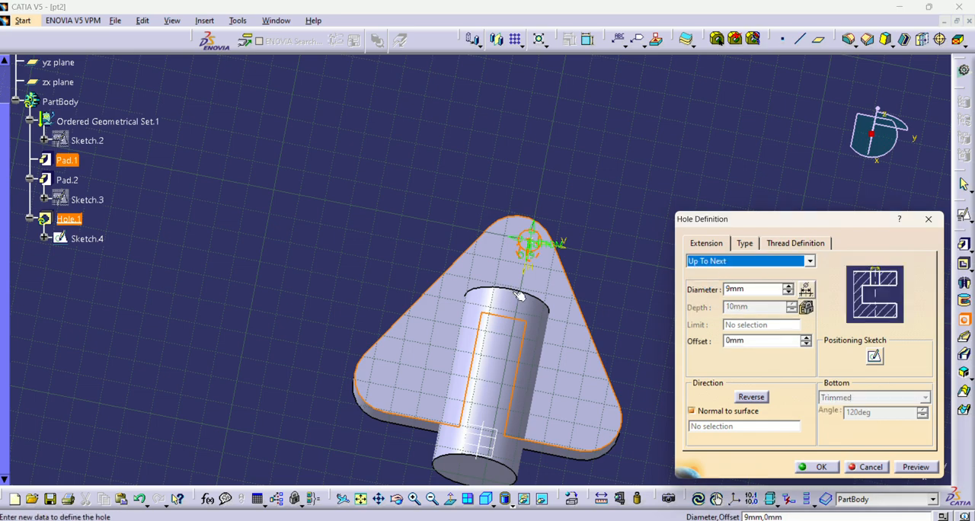
# Step: Make the hole's centre point concentric with the rounded corner edge in its positioning sketch and create the hole
pyautogui.moveTo(518, 296); pyautogui.dragTo(381, 245, button='middle')
pyautogui.moveTo(454, 280); pyautogui.dragTo(516, 325, button='middle')
pyautogui.click(876, 356)
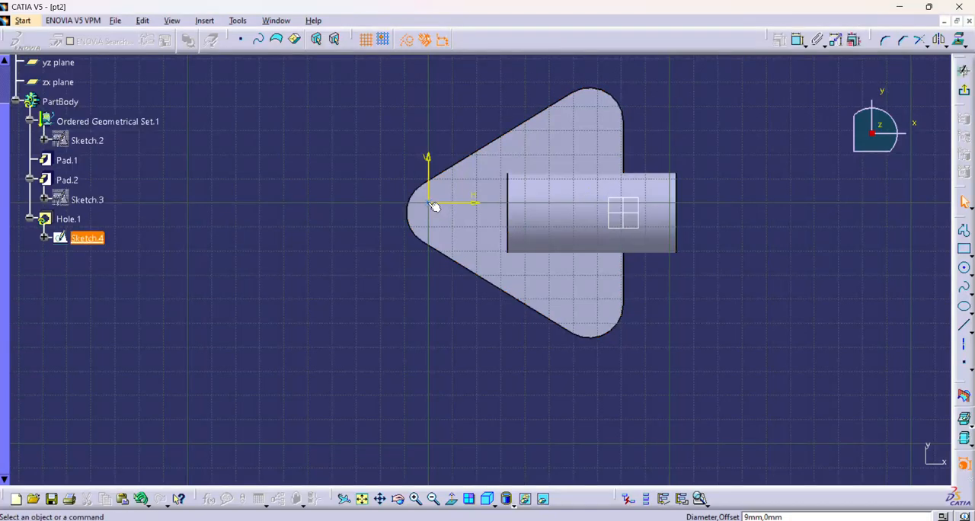
pyautogui.click(412, 227)
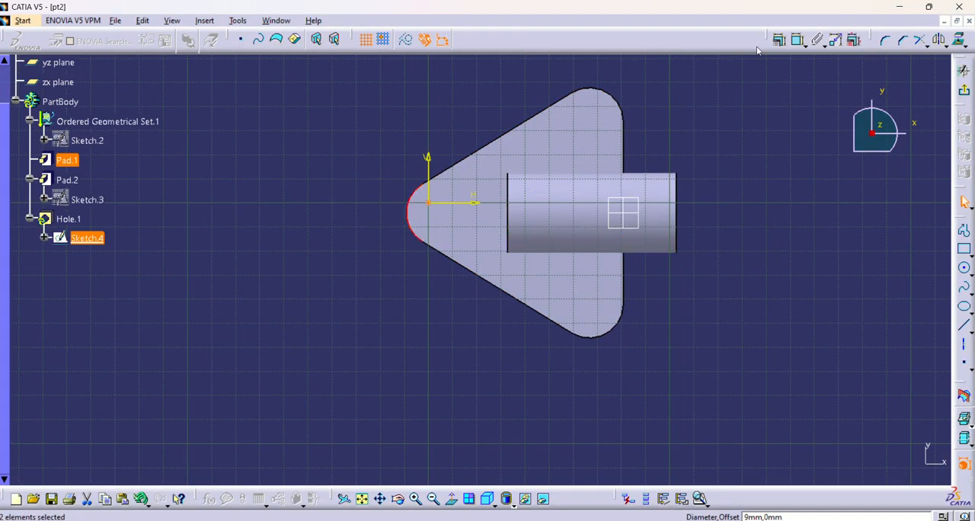
pyautogui.click(778, 39)
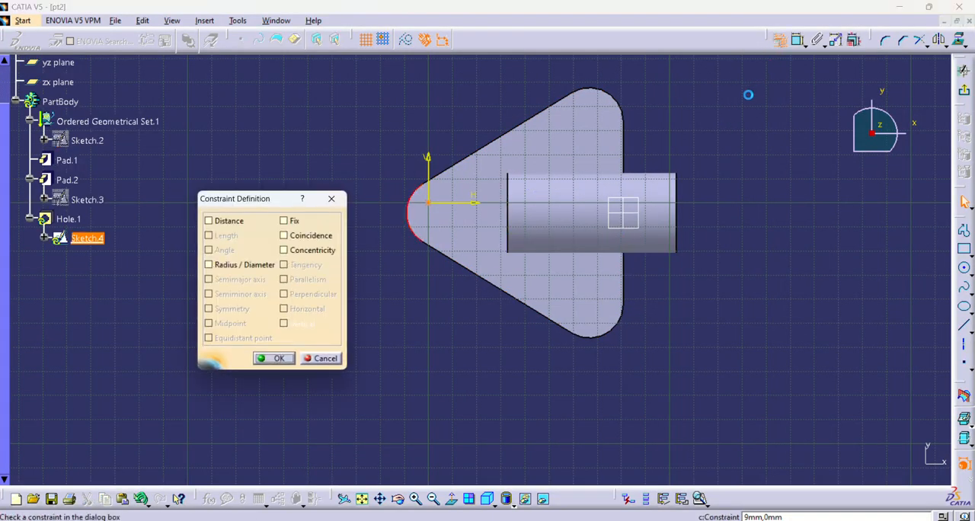
pyautogui.click(308, 252)
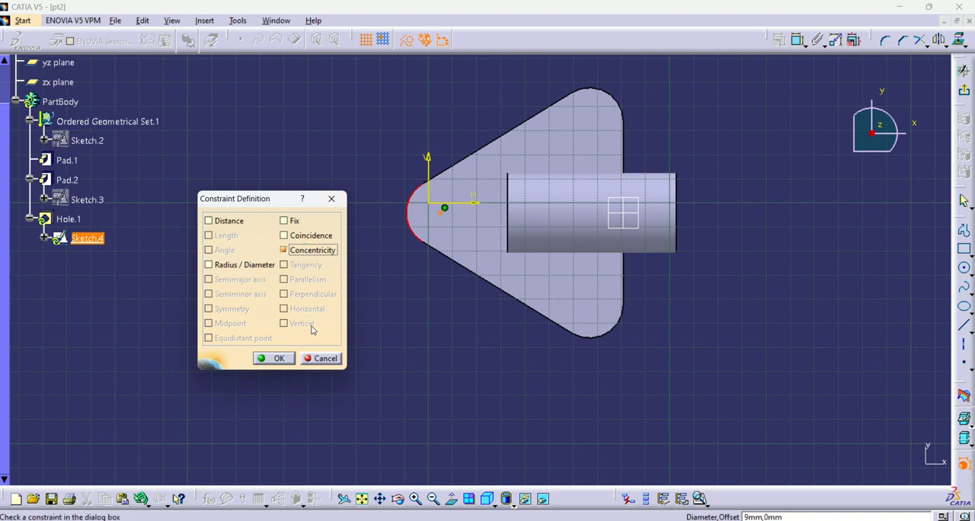
pyautogui.click(273, 358)
pyautogui.click(964, 90)
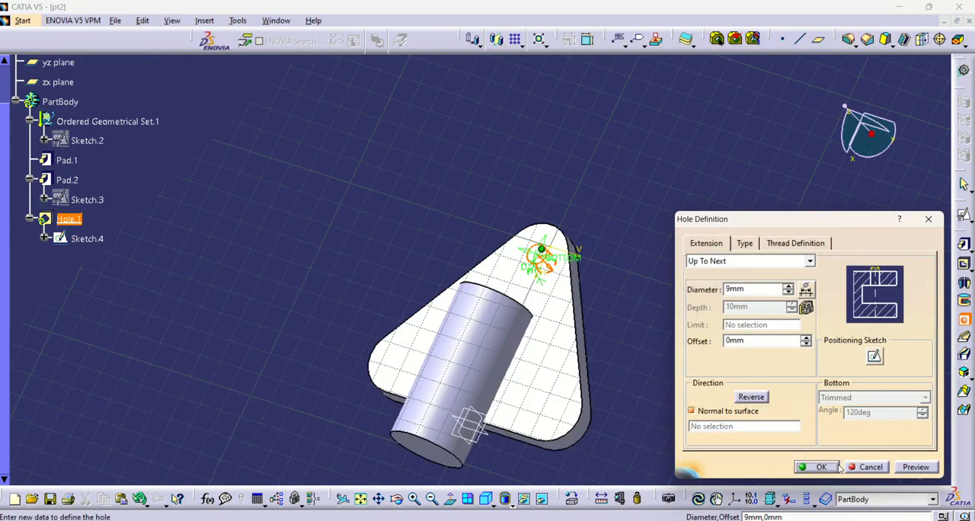
pyautogui.click(816, 467)
# Step: Start a circular pattern with 3 instances and use the base plate's top face as the reference element
pyautogui.moveTo(238, 193); pyautogui.dragTo(454, 191, button='middle')
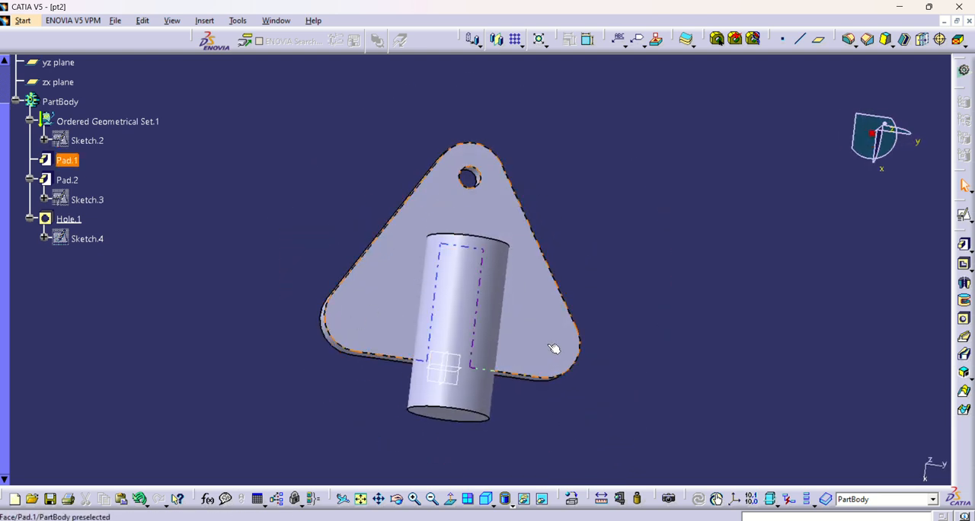
pyautogui.click(523, 47)
pyautogui.click(533, 81)
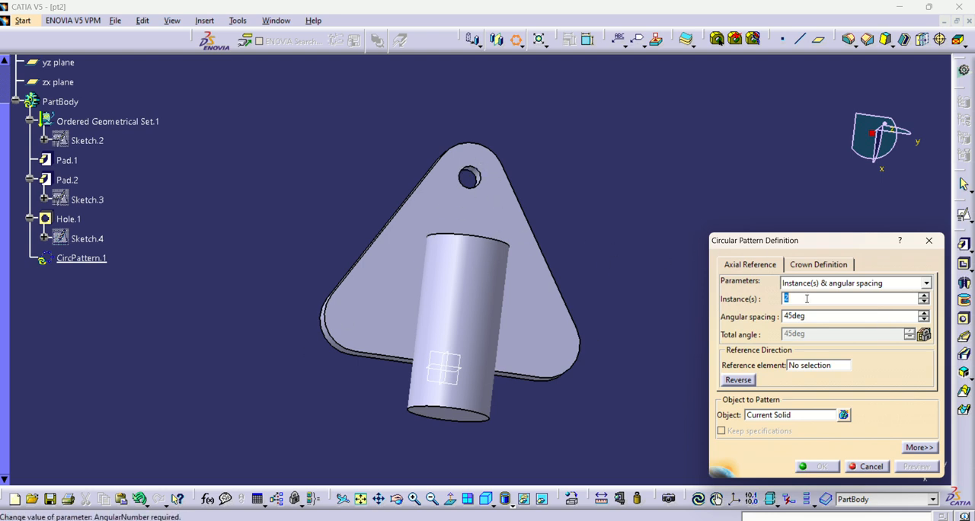
pyautogui.write('3')
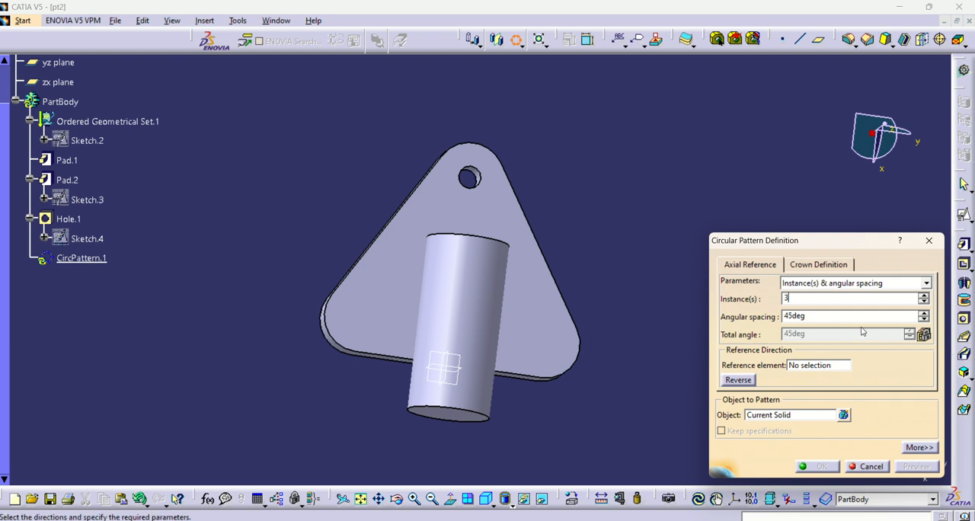
pyautogui.click(835, 317)
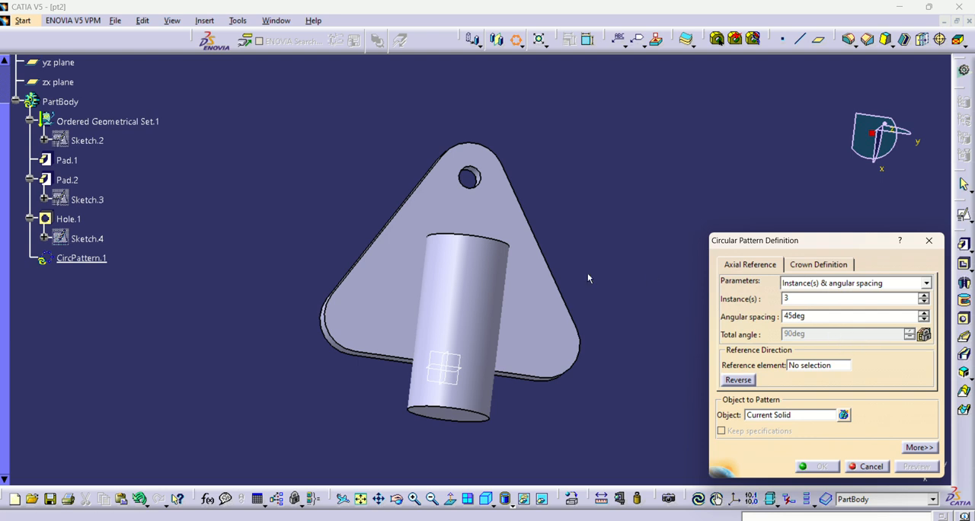
pyautogui.moveTo(373, 372); pyautogui.dragTo(428, 415, button='middle')
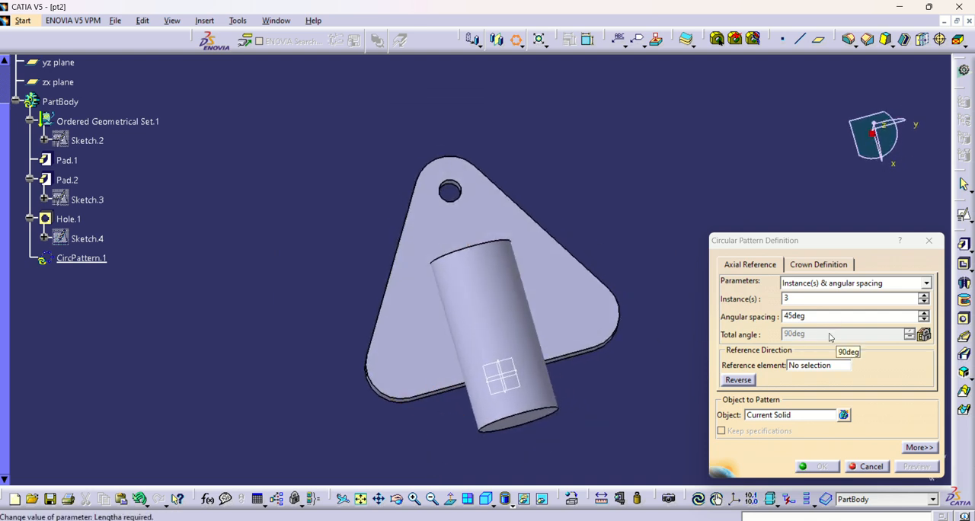
pyautogui.click(819, 365)
pyautogui.click(435, 333)
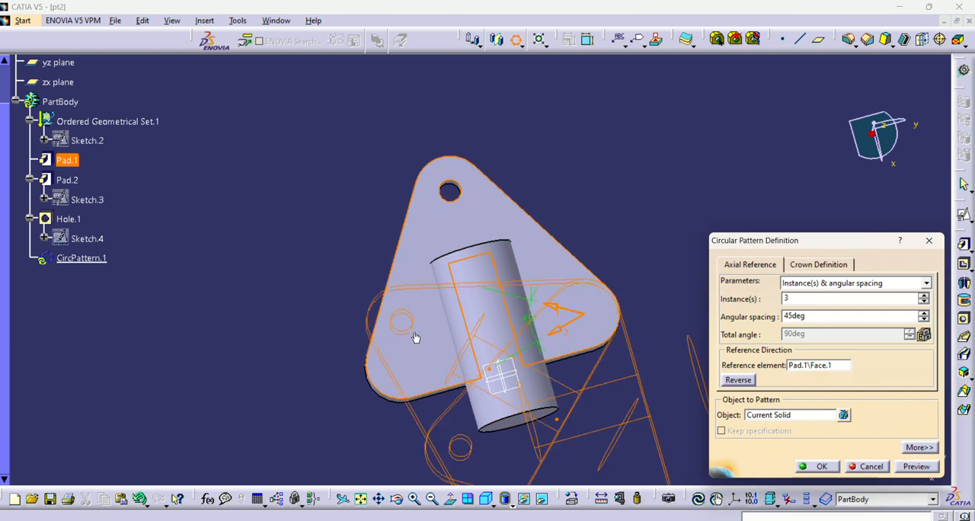
# Step: Set the corner hole as the object to pattern instead of the current solid
pyautogui.moveTo(537, 357)
pyautogui.mouseDown(button='middle')
pyautogui.moveTo(481, 232)
pyautogui.moveTo(454, 231)
pyautogui.moveTo(492, 241)
pyautogui.moveTo(609, 316)
pyautogui.mouseUp(button='middle')
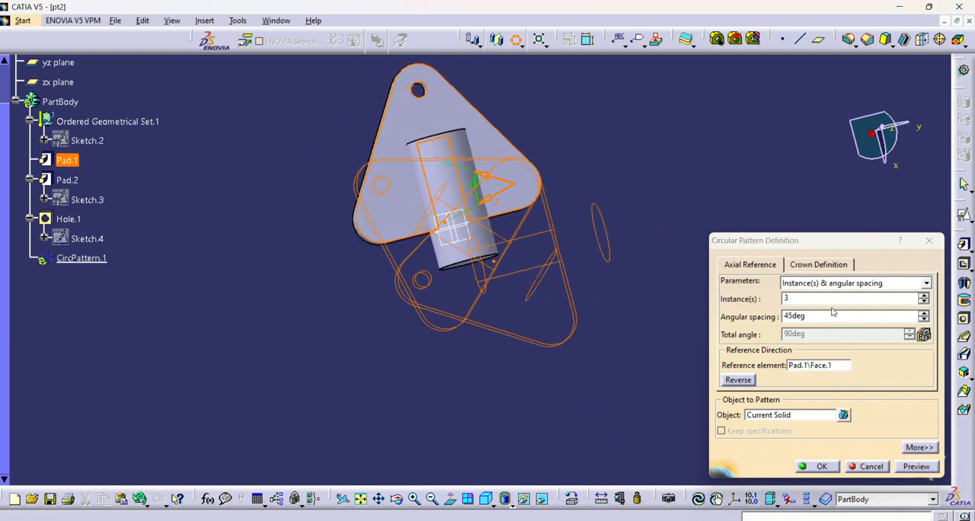
pyautogui.click(827, 366)
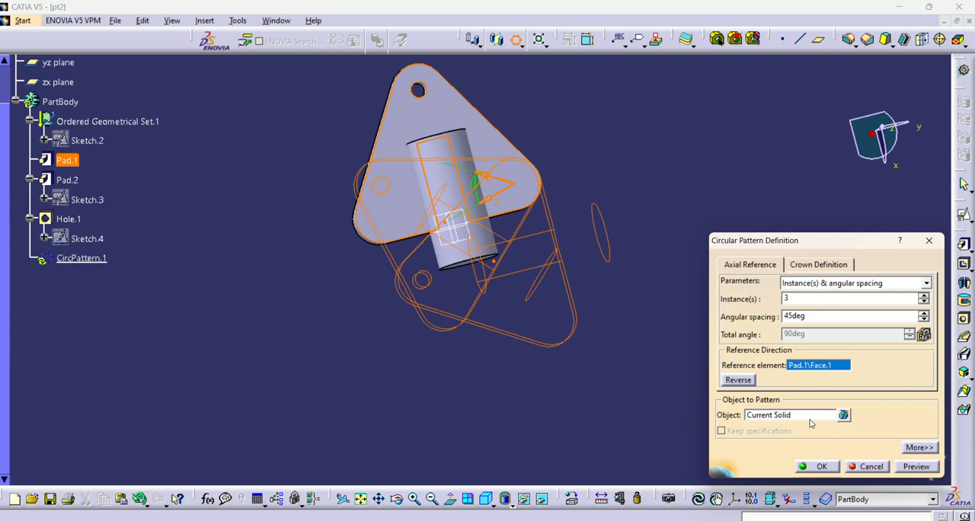
pyautogui.click(798, 421)
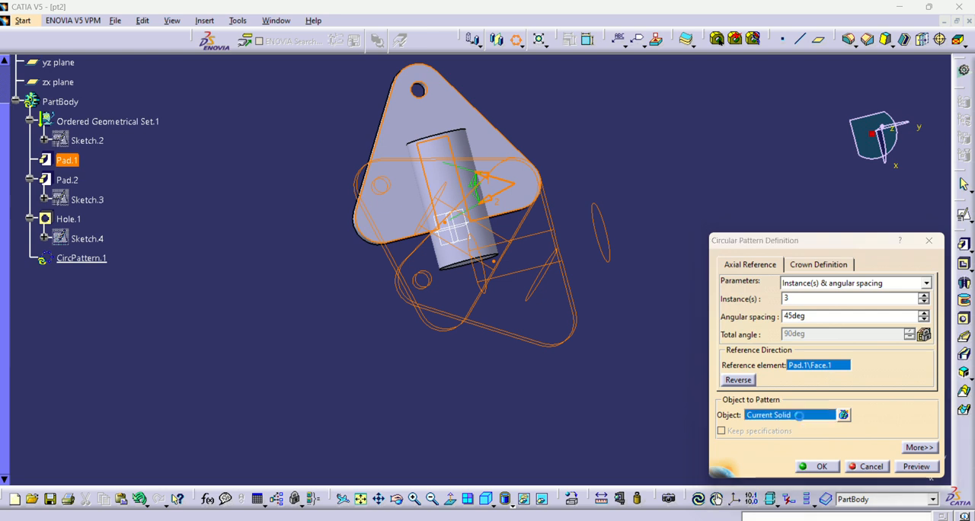
pyautogui.click(418, 91)
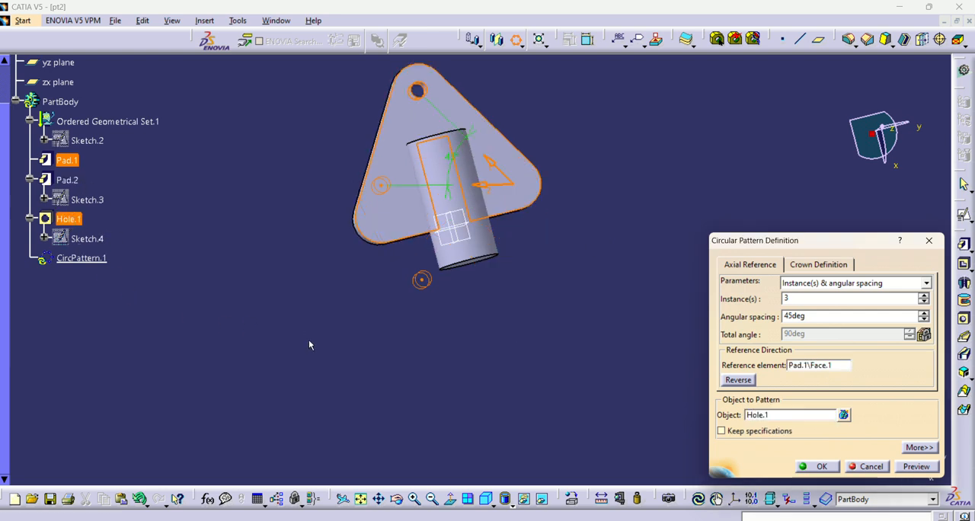
pyautogui.moveTo(388, 336); pyautogui.dragTo(343, 326, button='middle')
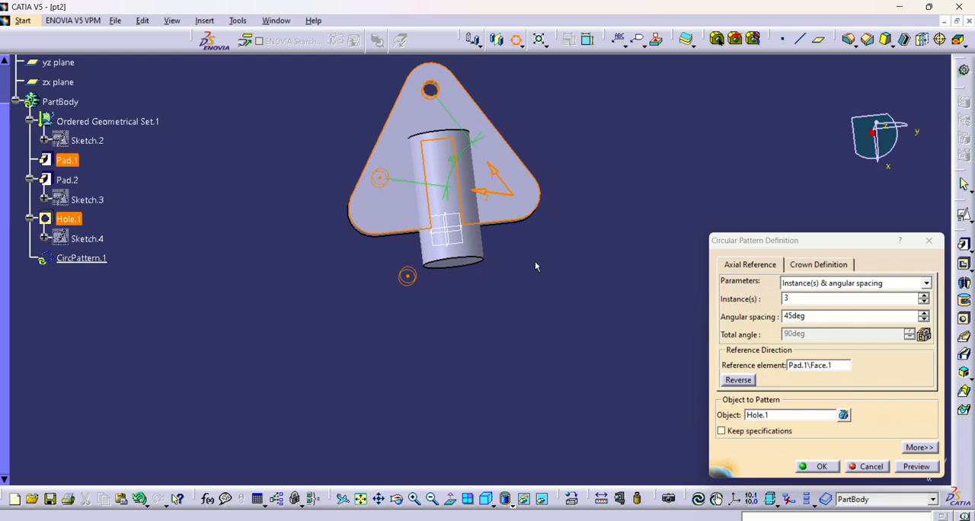
# Step: Preview the circular pattern with an angular spacing of 120 deg, and again with 60 deg
pyautogui.click(876, 316)
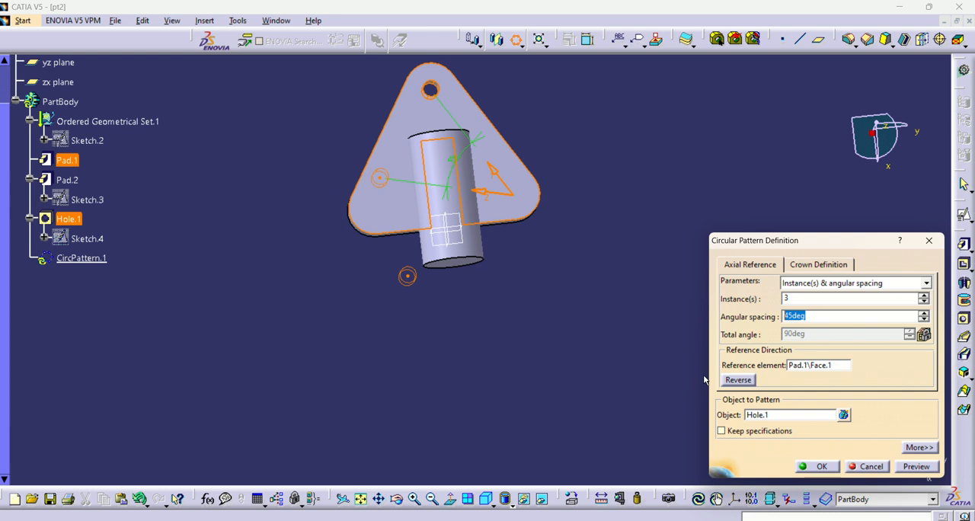
pyautogui.write('120')
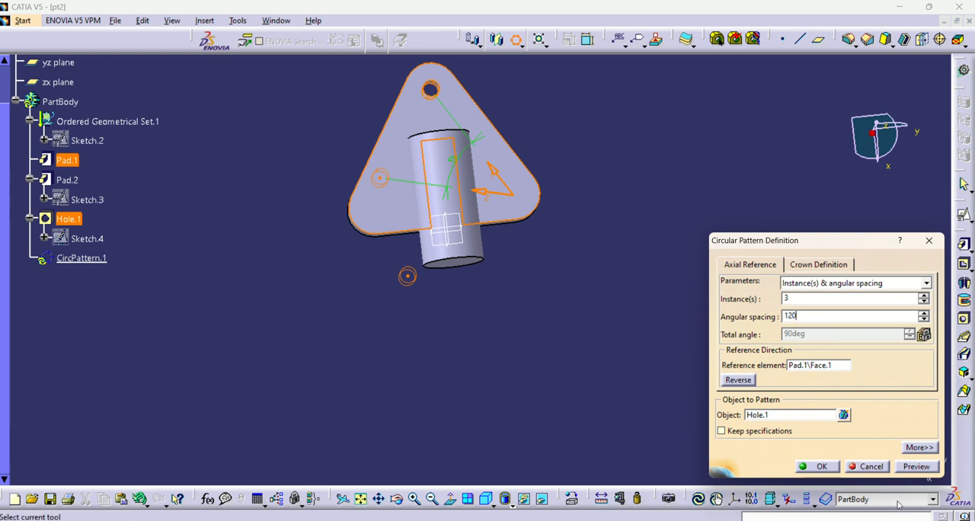
pyautogui.click(915, 466)
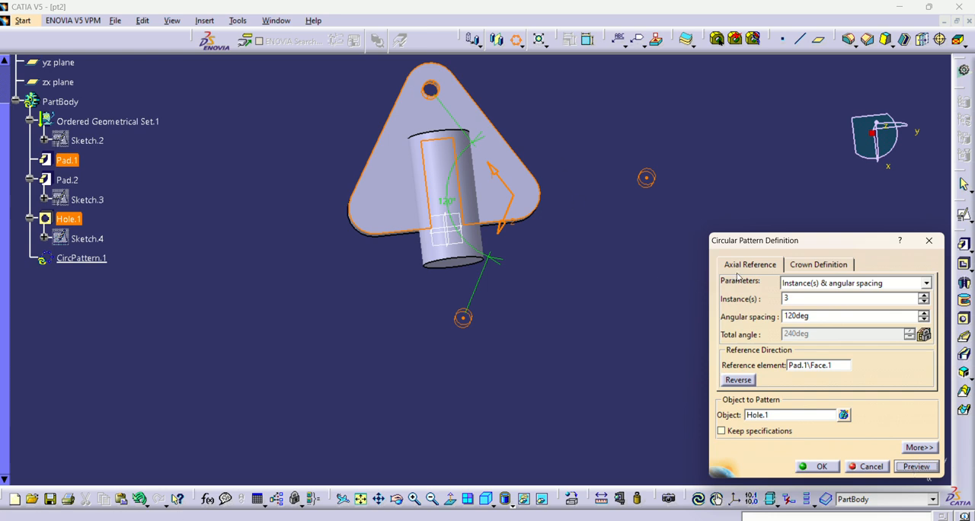
pyautogui.doubleClick(823, 316)
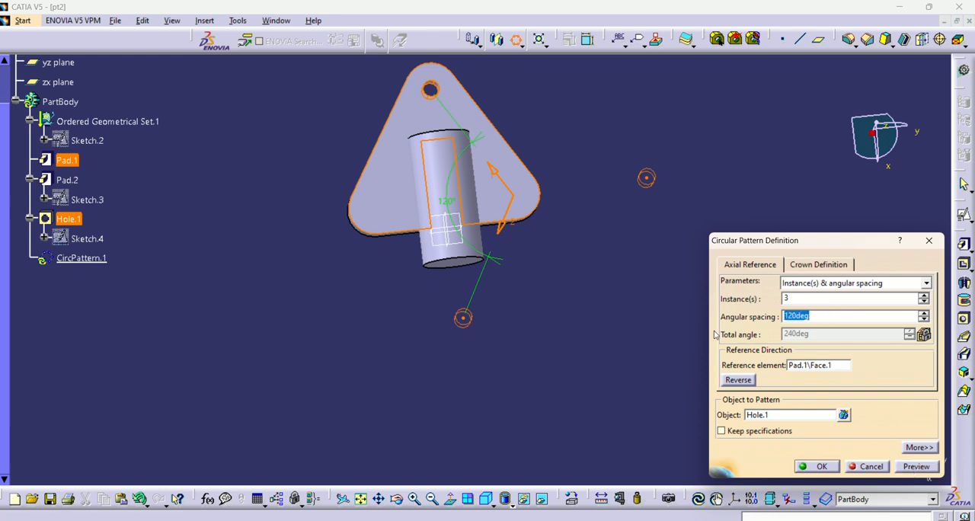
pyautogui.write('60')
pyautogui.click(921, 466)
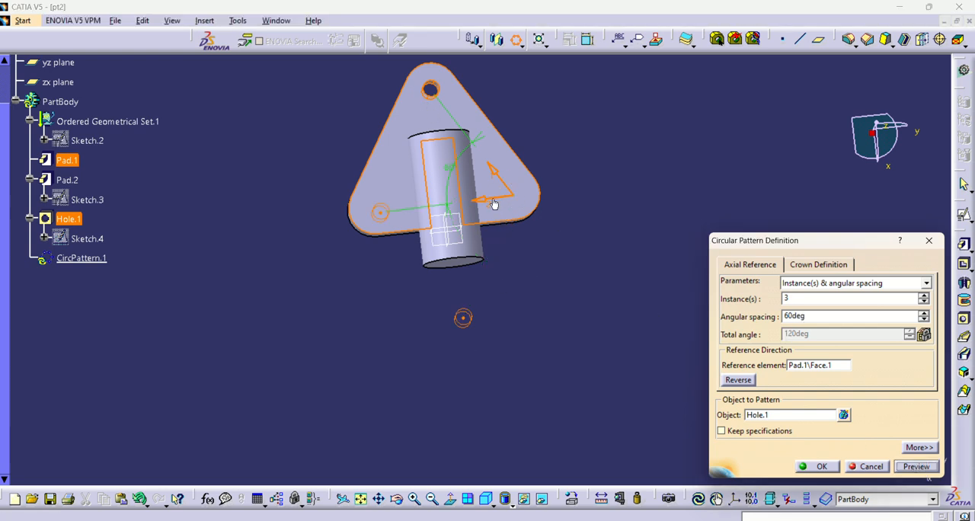
pyautogui.click(821, 371)
pyautogui.moveTo(453, 326); pyautogui.dragTo(447, 327, button='middle')
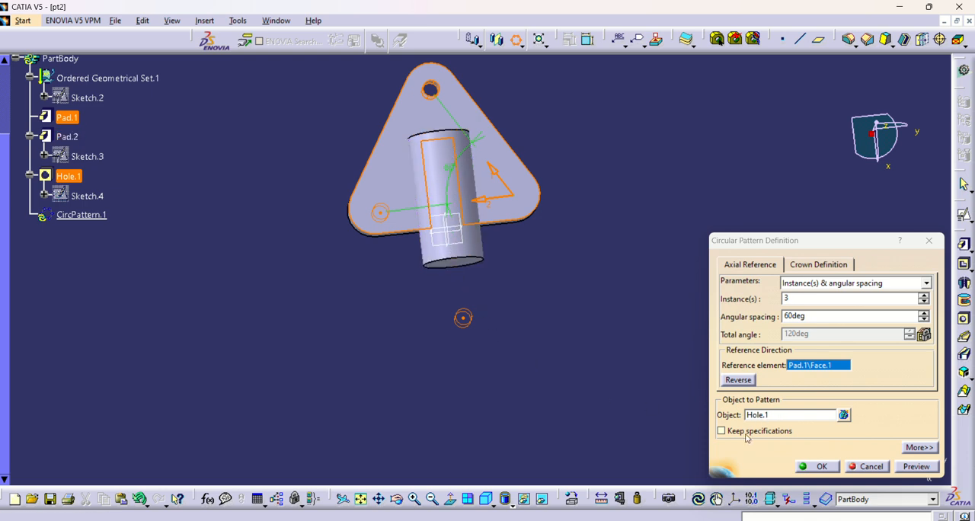
pyautogui.rightClick(820, 367)
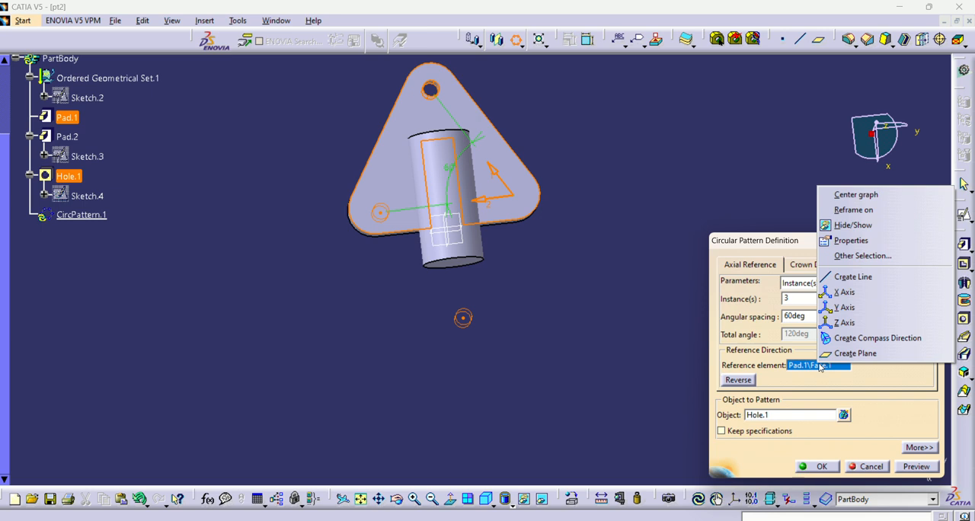
pyautogui.click(855, 280)
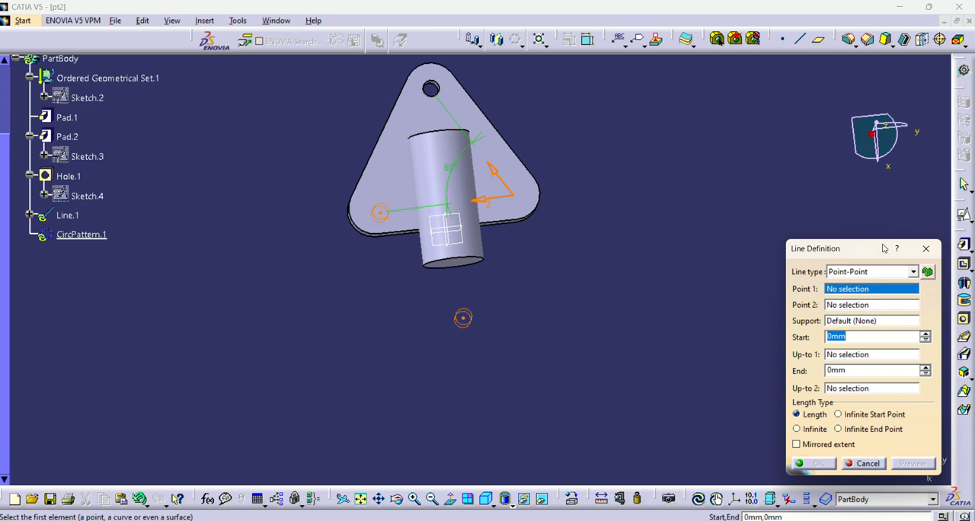
pyautogui.click(913, 272)
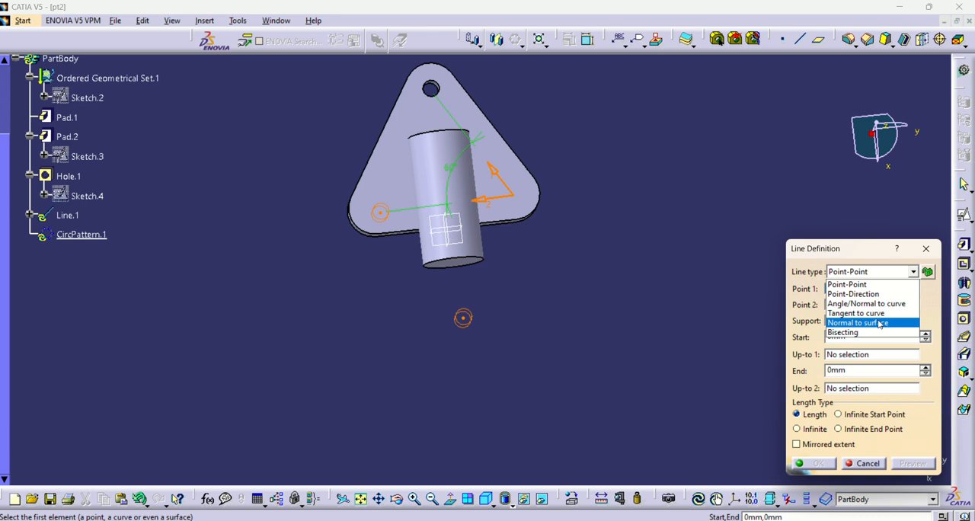
pyautogui.click(880, 324)
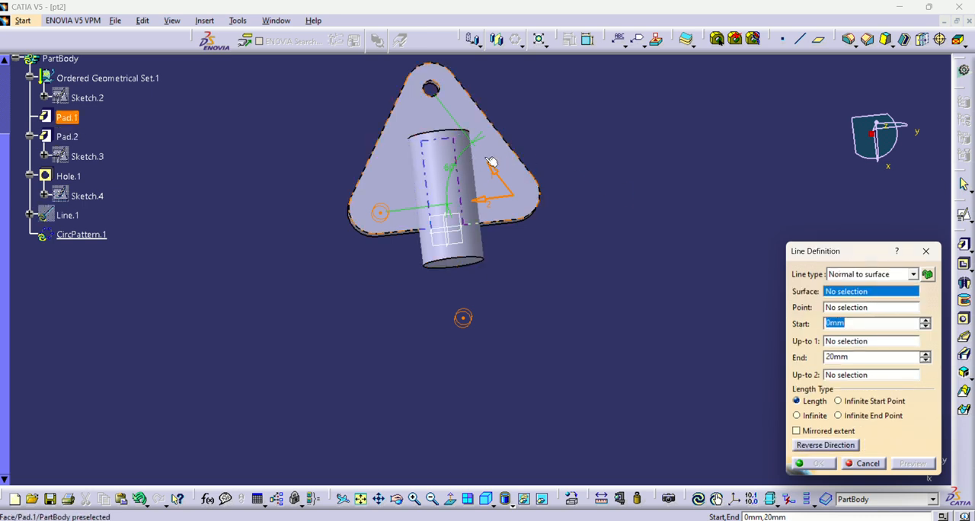
pyautogui.click(491, 165)
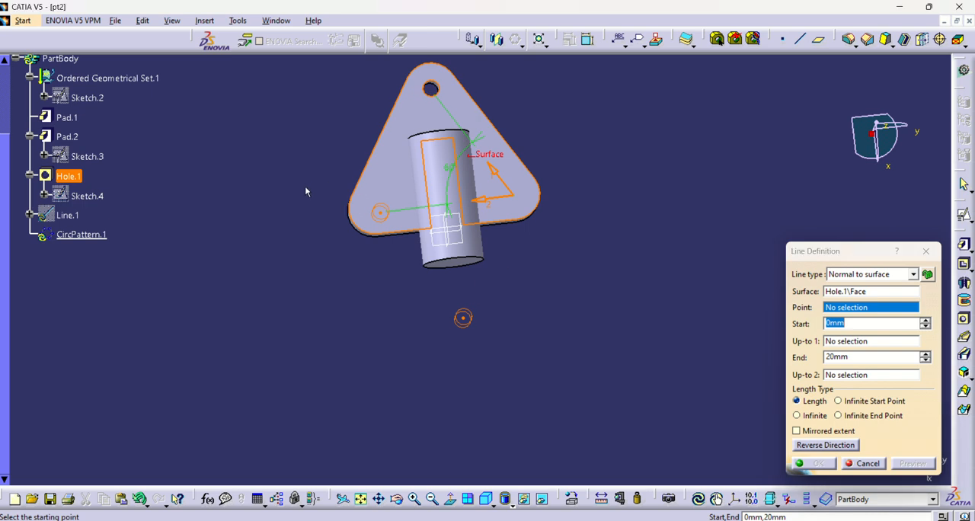
pyautogui.moveTo(304, 186); pyautogui.dragTo(331, 191, button='middle')
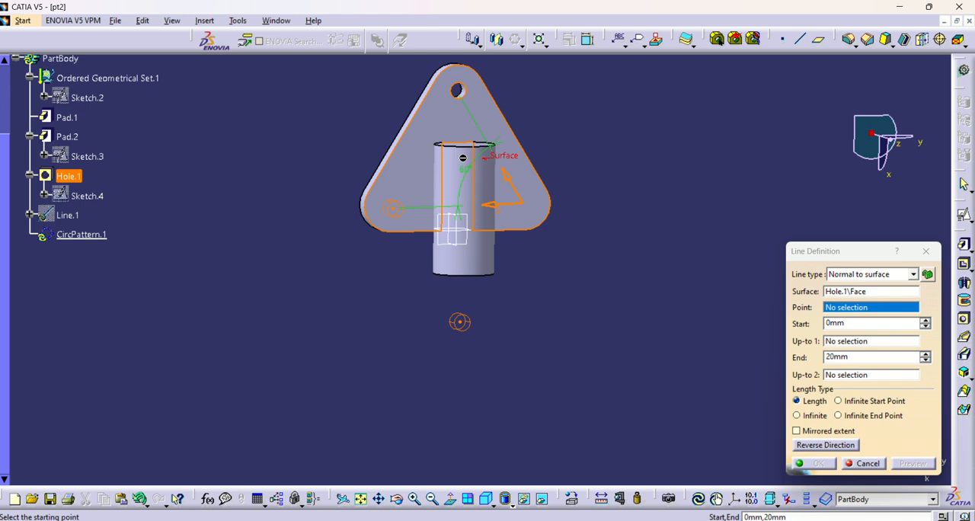
pyautogui.click(873, 468)
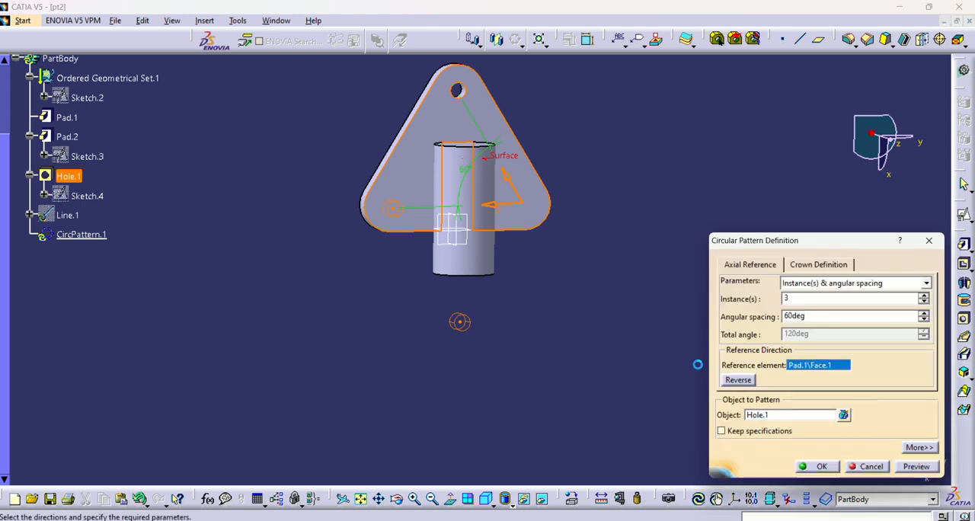
pyautogui.click(873, 463)
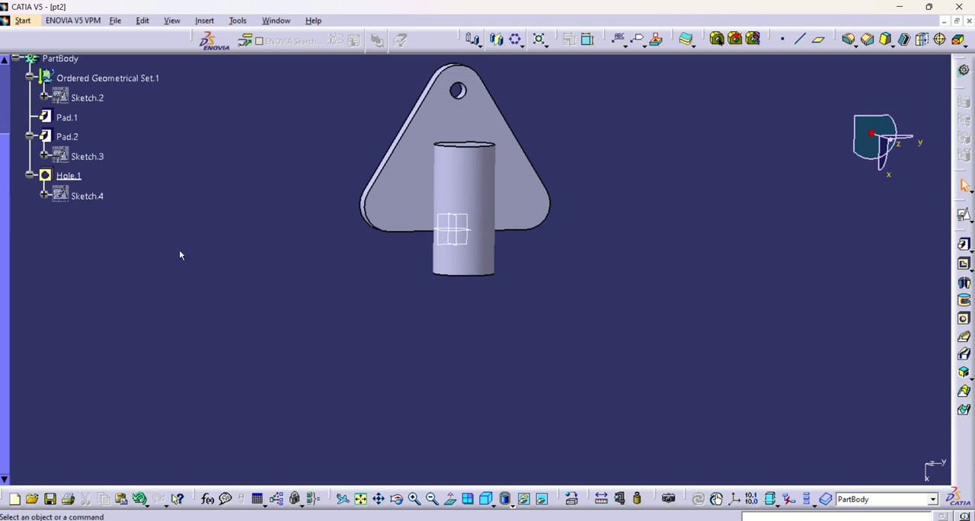
# Step: Create a positioned sketch on the xy plane with implicit origin and orientation
pyautogui.click(533, 213)
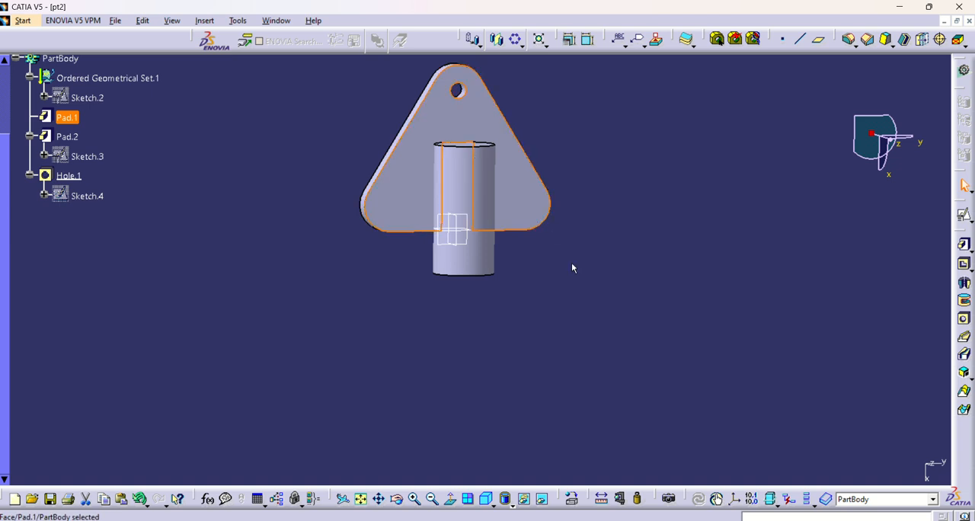
pyautogui.moveTo(492, 300); pyautogui.dragTo(461, 213, button='middle')
pyautogui.scroll(1, 449, 304)
pyautogui.click(442, 354)
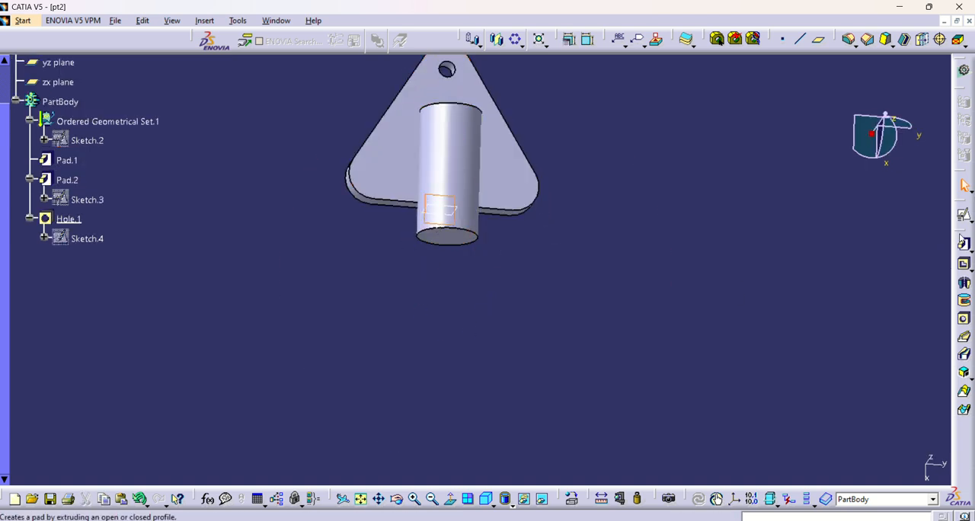
pyautogui.click(961, 217)
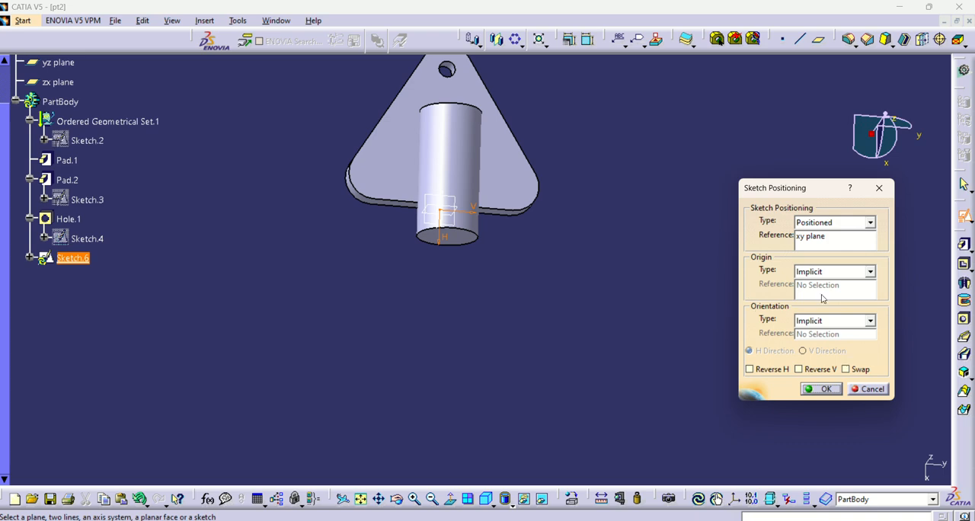
pyautogui.click(824, 389)
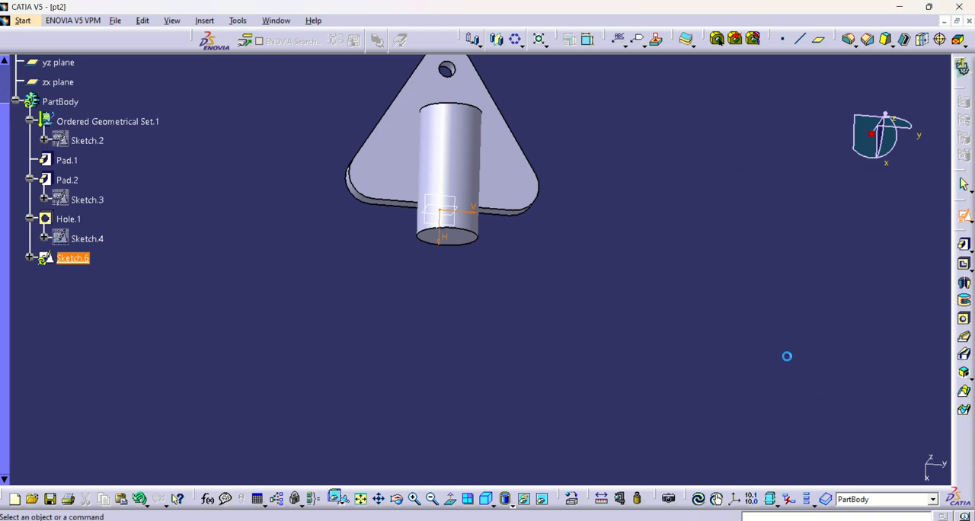
pyautogui.moveTo(544, 310)
pyautogui.mouseDown(button='middle')
pyautogui.moveTo(687, 278)
pyautogui.moveTo(689, 211)
pyautogui.moveTo(652, 234)
pyautogui.mouseUp(button='middle')
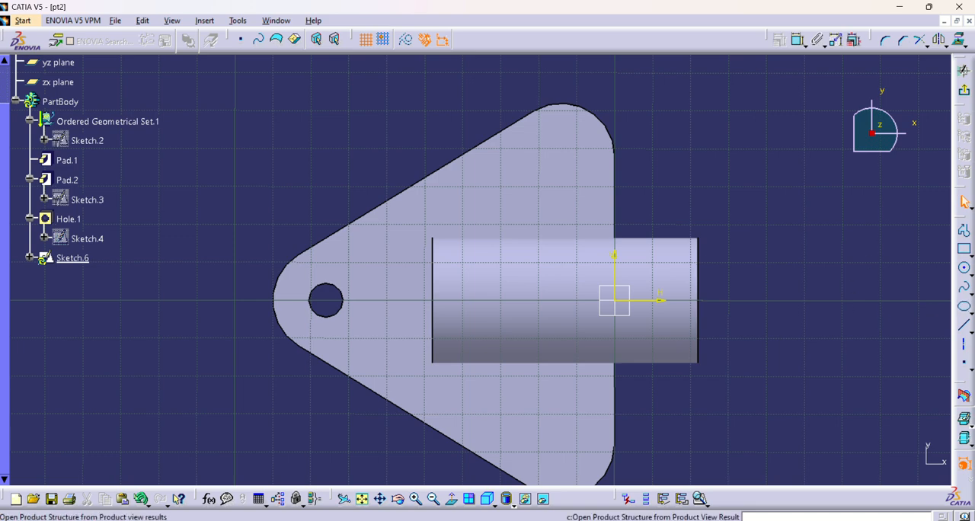
# Step: Place two sketch points, one near each rounded corner of the base plate that has no hole
pyautogui.click(963, 364)
pyautogui.click(566, 150)
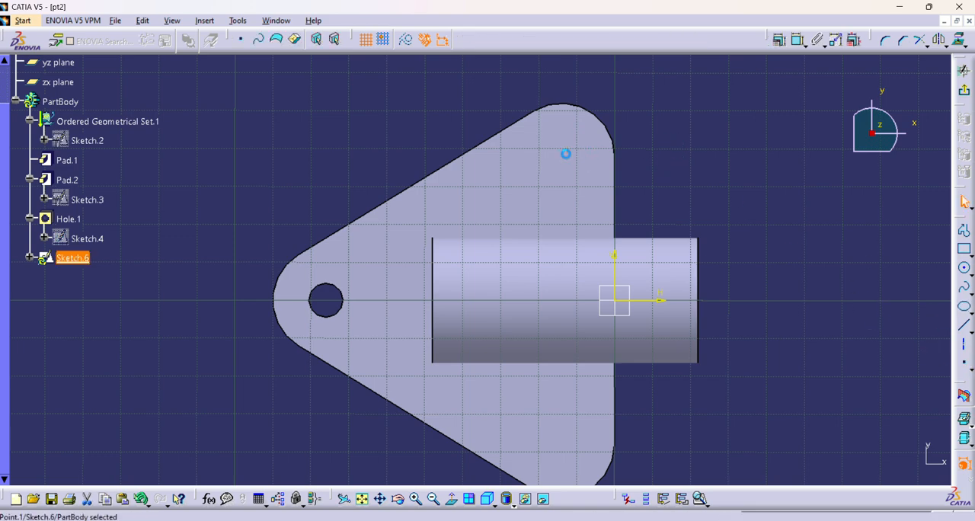
pyautogui.click(967, 368)
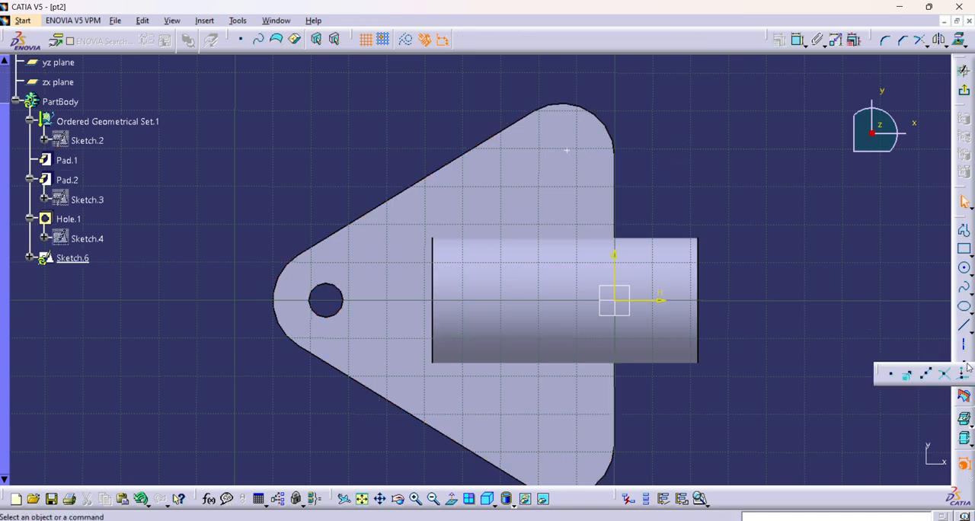
pyautogui.click(571, 457)
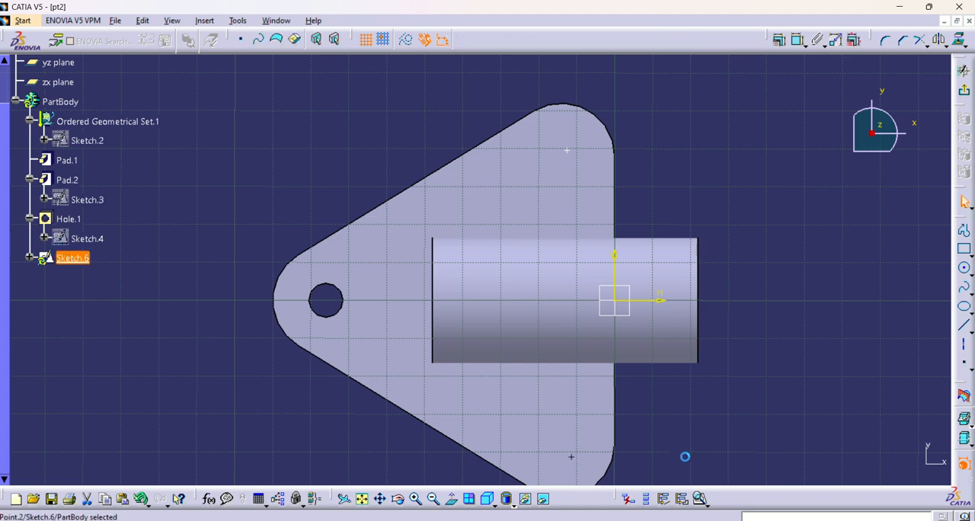
# Step: Constrain one of the two sketch points to be concentric with the arc of its rounded plate corner
pyautogui.click(691, 384)
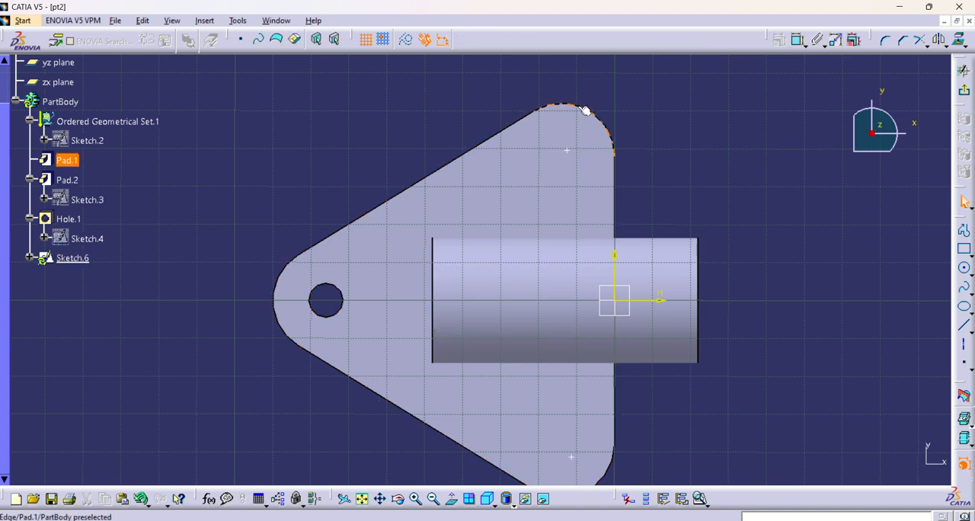
pyautogui.click(571, 153)
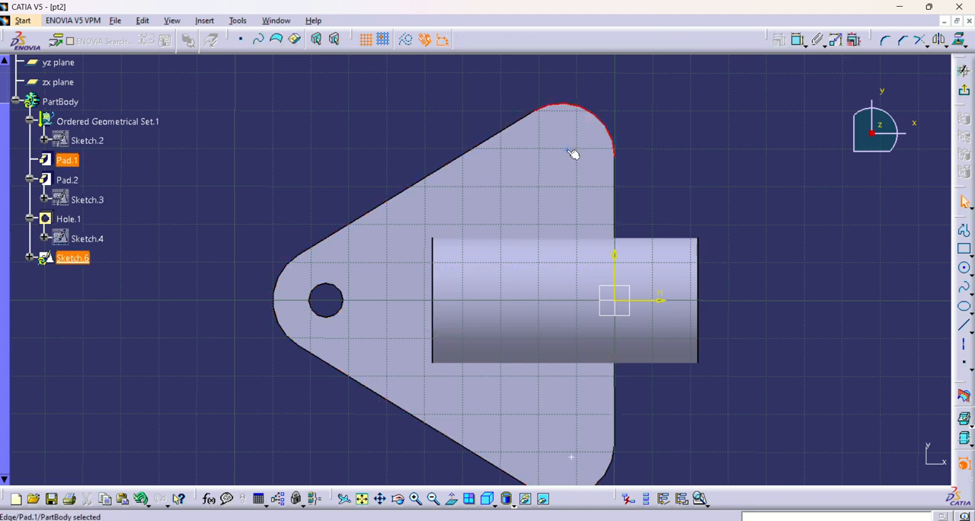
pyautogui.click(778, 40)
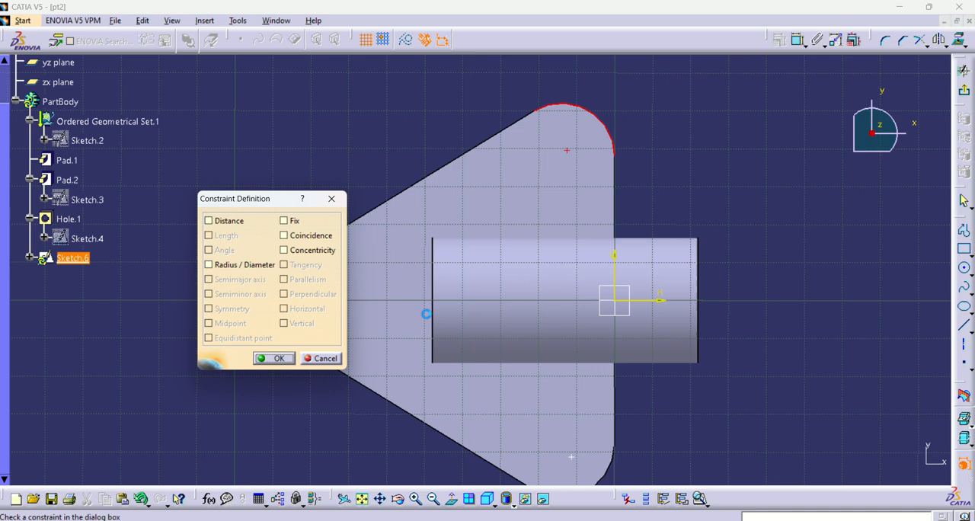
pyautogui.click(309, 251)
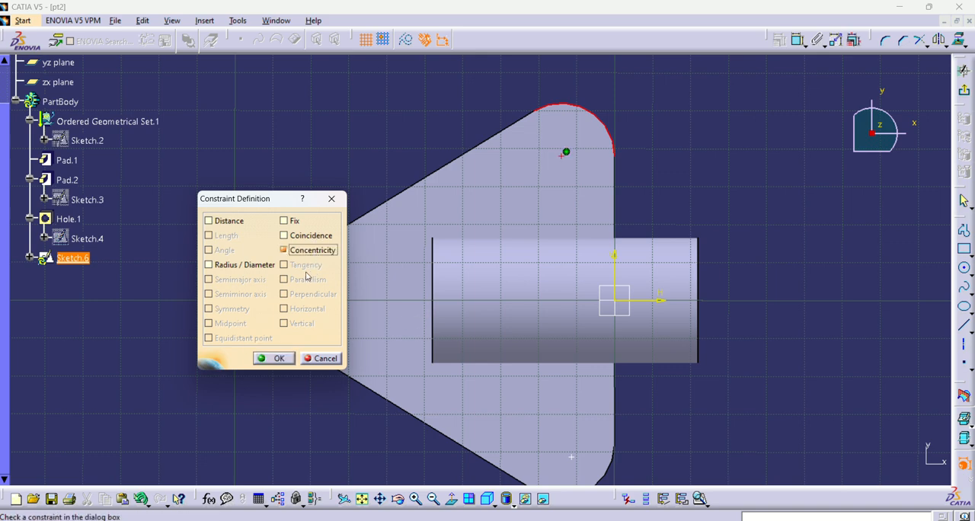
pyautogui.click(279, 358)
# Step: Constrain the remaining sketch point to be concentric with the opposite rounded corner's arc, and exit the sketch
pyautogui.moveTo(714, 447); pyautogui.dragTo(687, 325, button='middle')
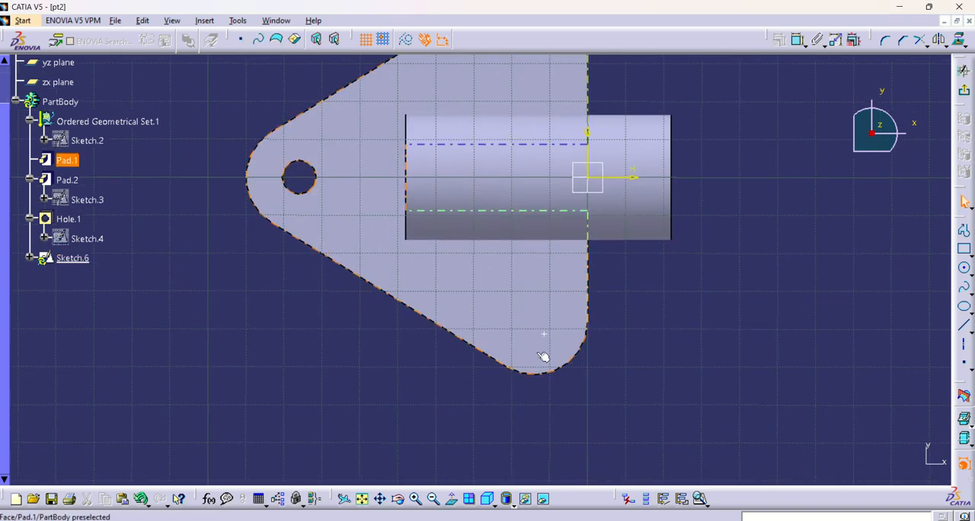
pyautogui.click(544, 334)
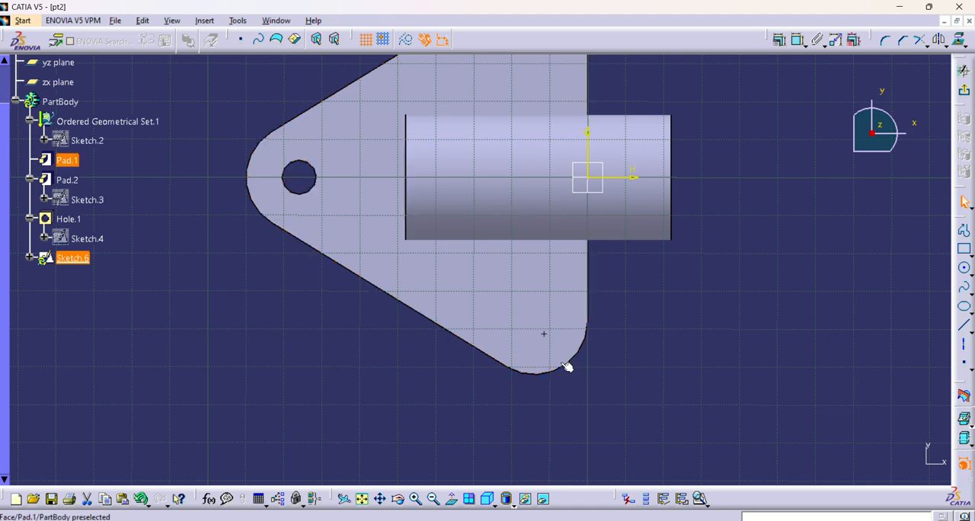
pyautogui.click(597, 379)
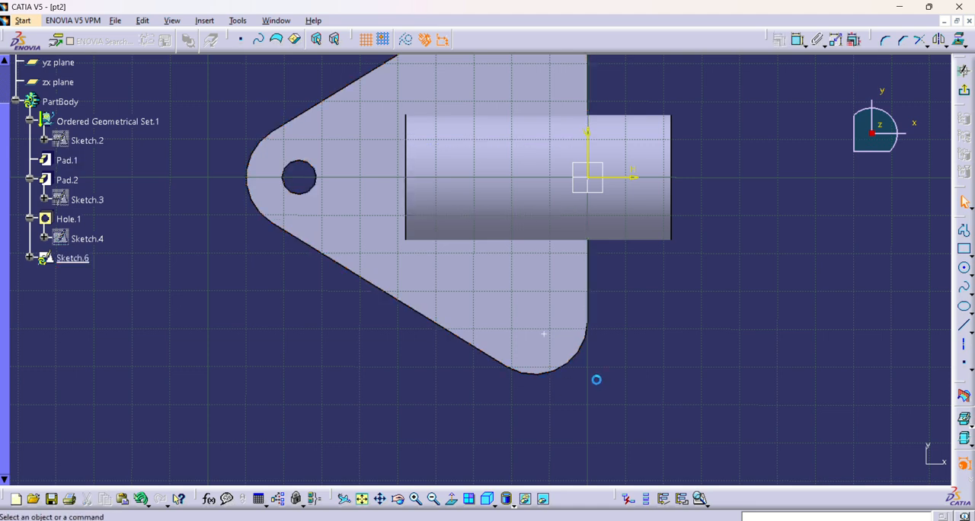
pyautogui.click(550, 338)
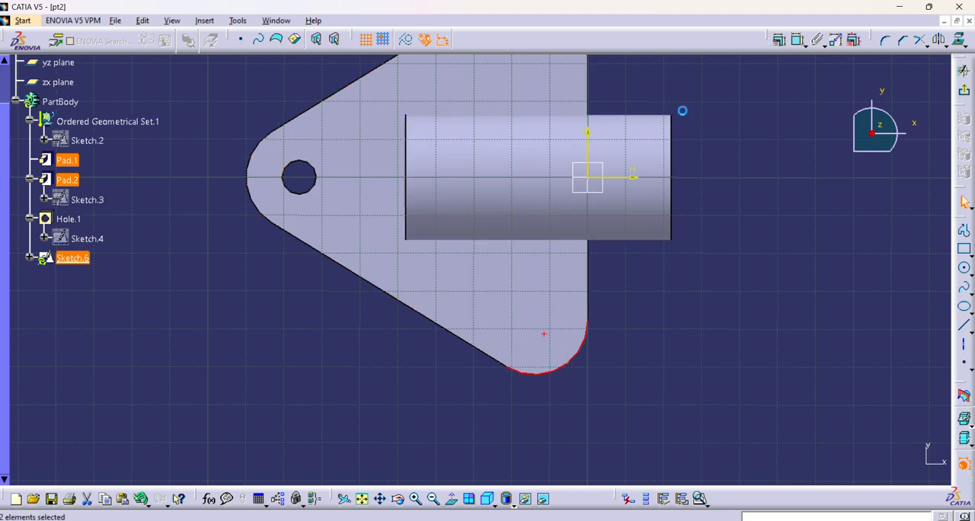
pyautogui.click(779, 40)
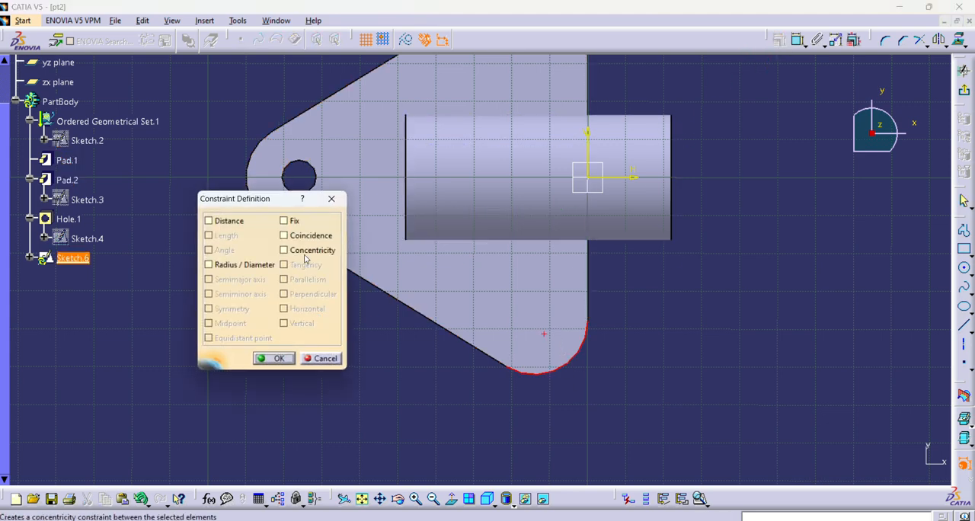
pyautogui.press('Return')
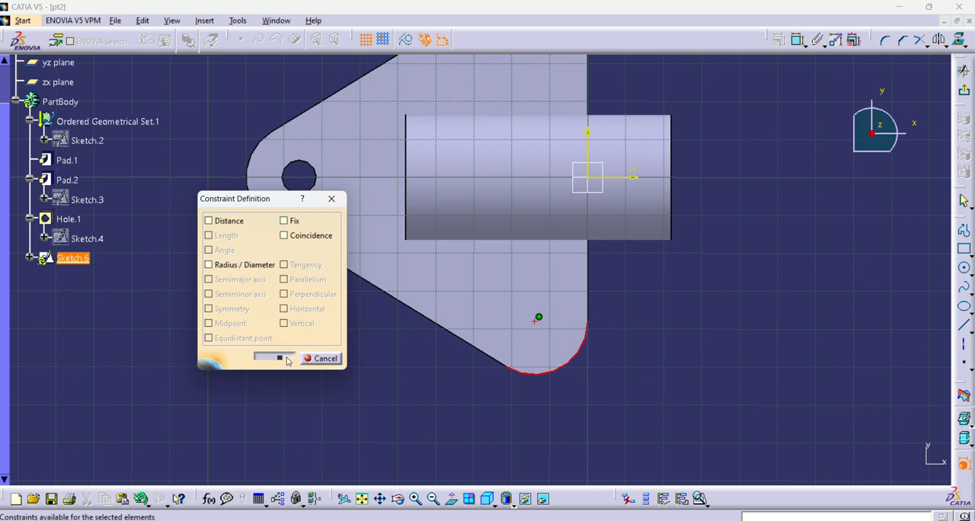
pyautogui.click(964, 69)
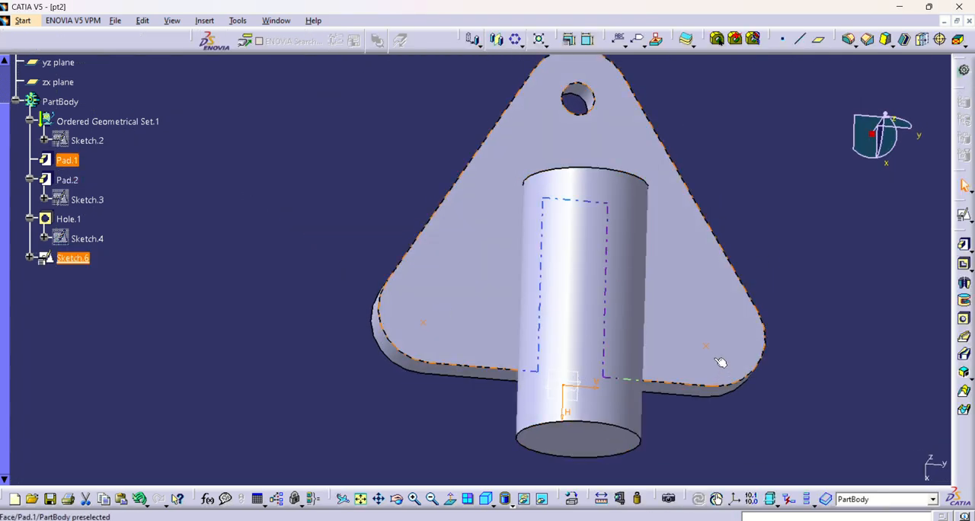
# Step: Repeat the existing corner hole at the two sketch points with a User Pattern, using Sketch.6 for the positions
pyautogui.click(518, 44)
pyautogui.click(535, 100)
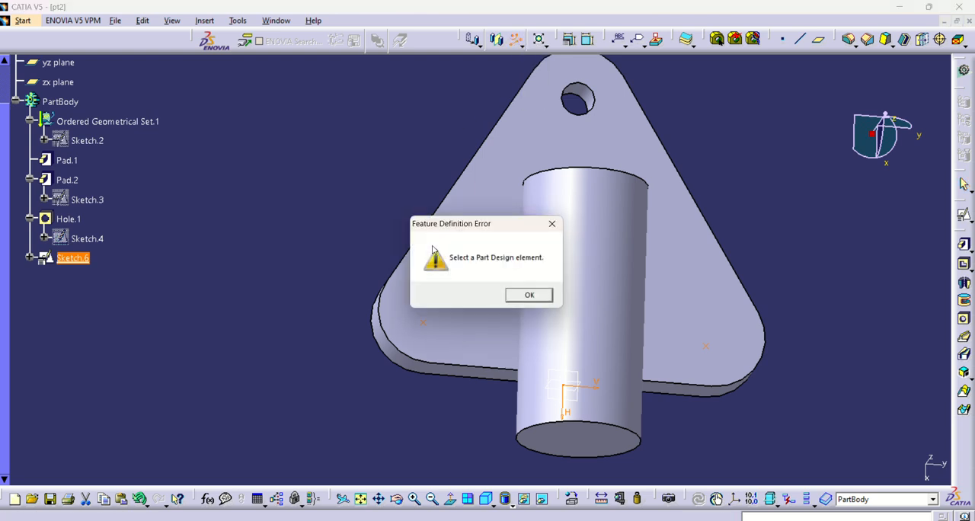
pyautogui.click(528, 296)
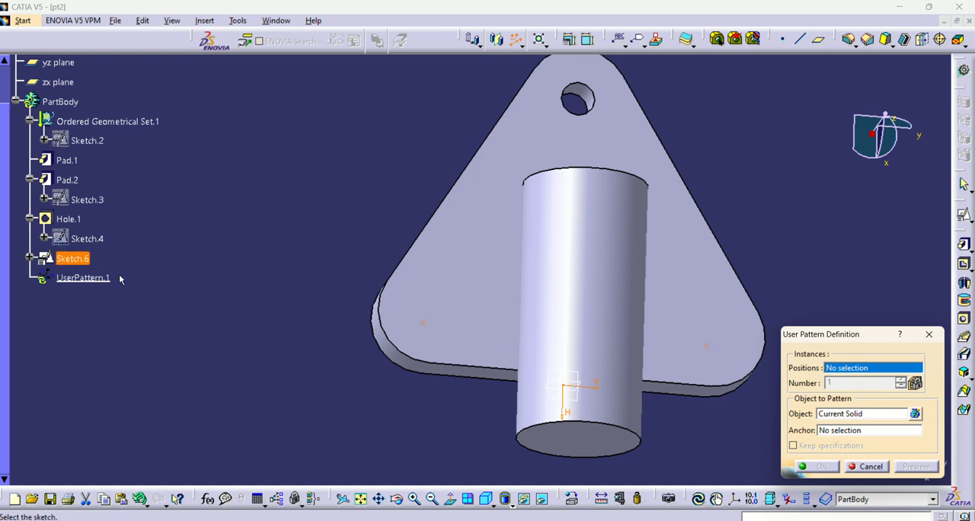
pyautogui.click(860, 413)
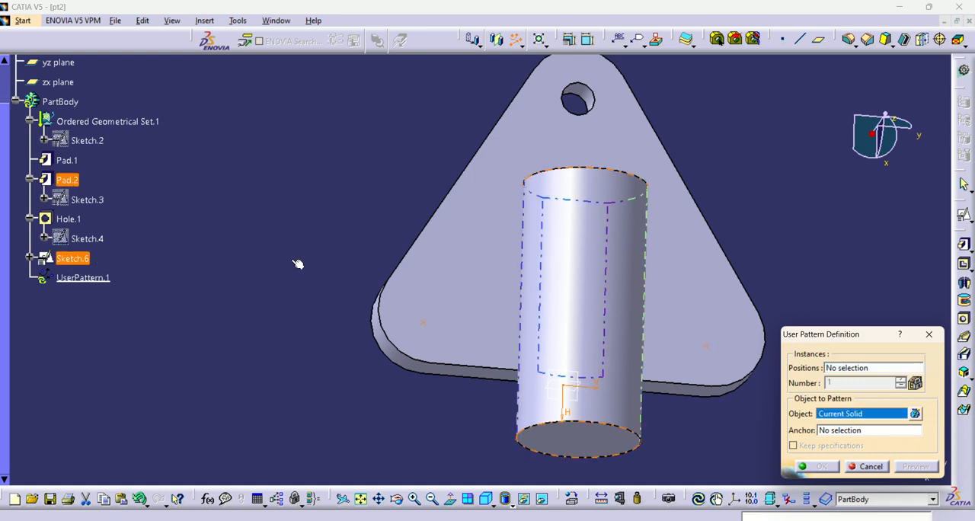
pyautogui.click(68, 219)
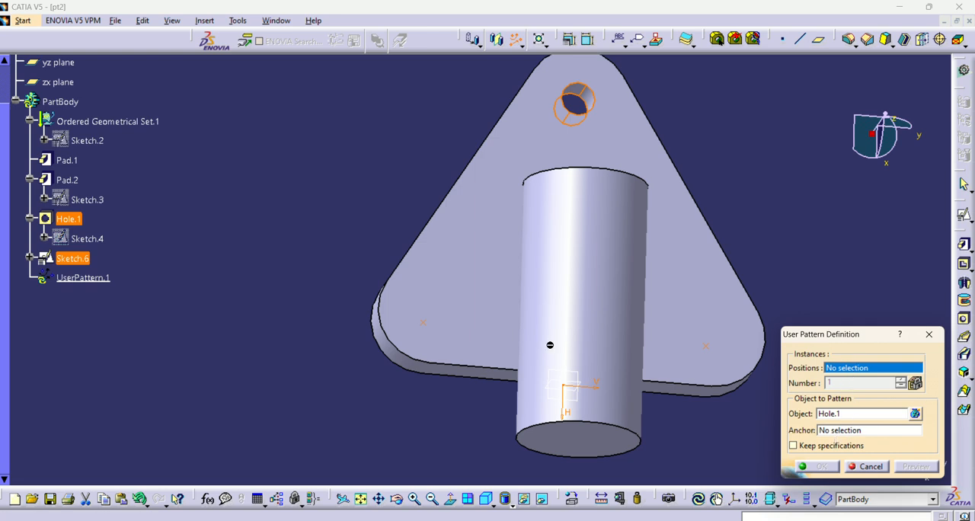
pyautogui.click(80, 259)
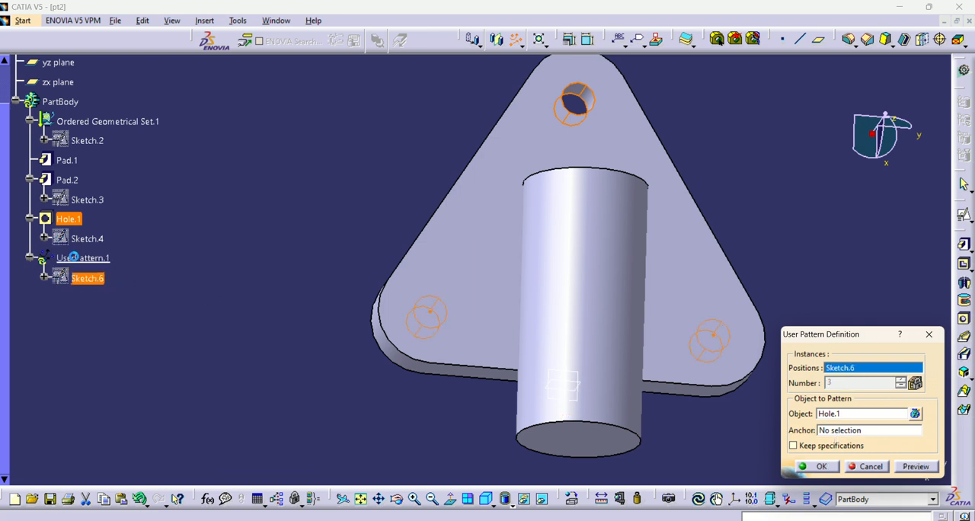
pyautogui.click(850, 428)
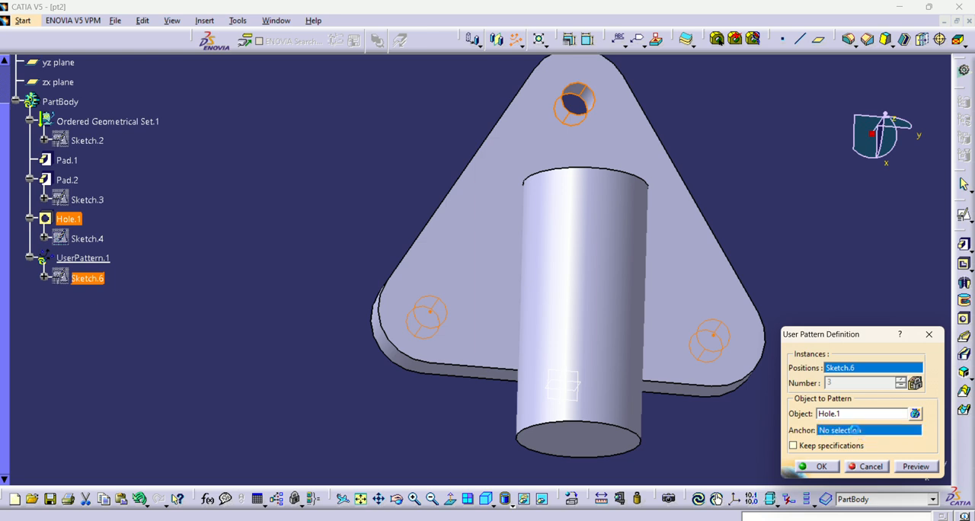
pyautogui.click(817, 445)
pyautogui.click(910, 469)
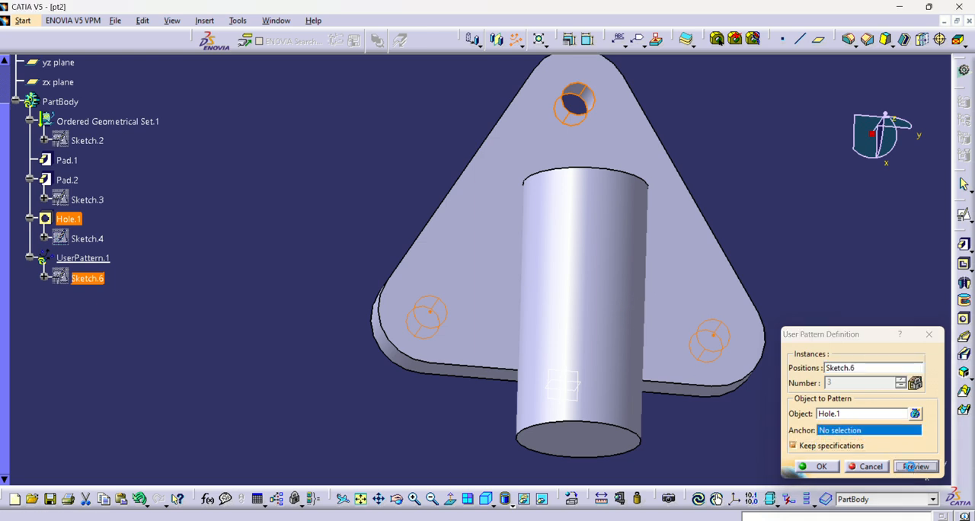
pyautogui.click(821, 466)
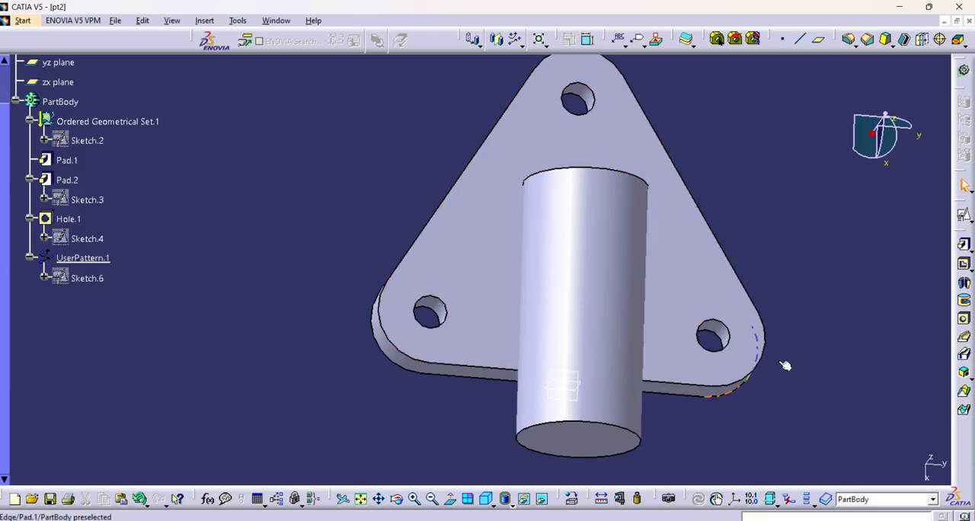
# Step: Check the bore in the Task-2.JPG drawing, and define a blind hole on the boss's free end face, 16 mm in diameter and 54 mm deep
pyautogui.moveTo(729, 307); pyautogui.dragTo(575, 279, button='middle')
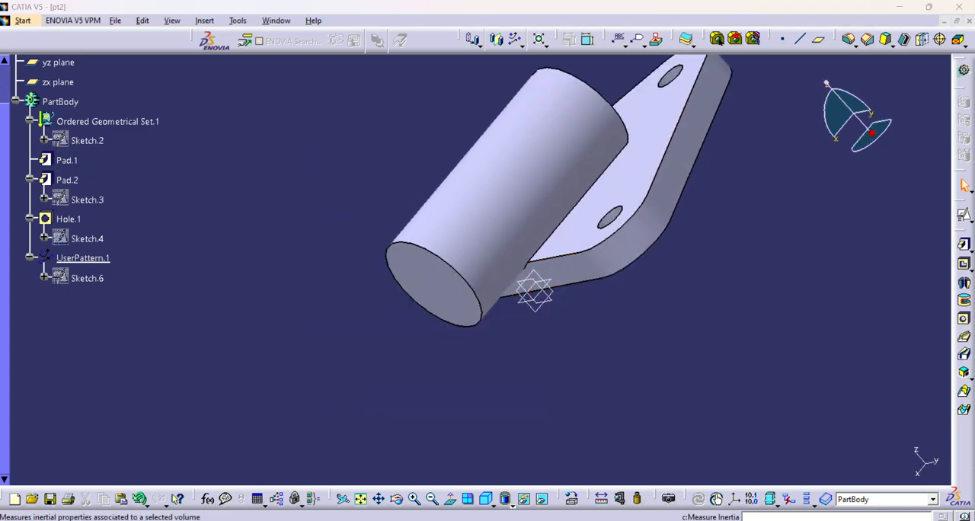
pyautogui.hotkey('alt', 'Tab')
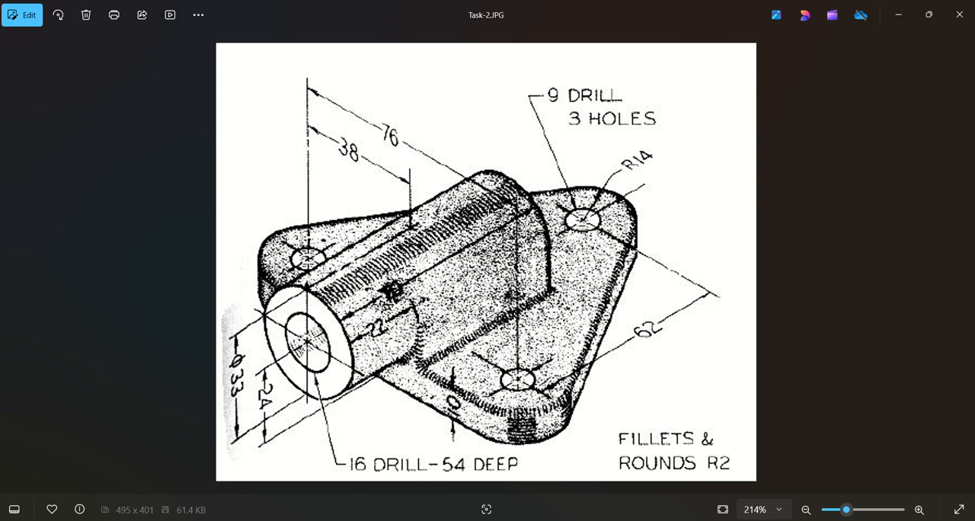
pyautogui.moveTo(496, 520)
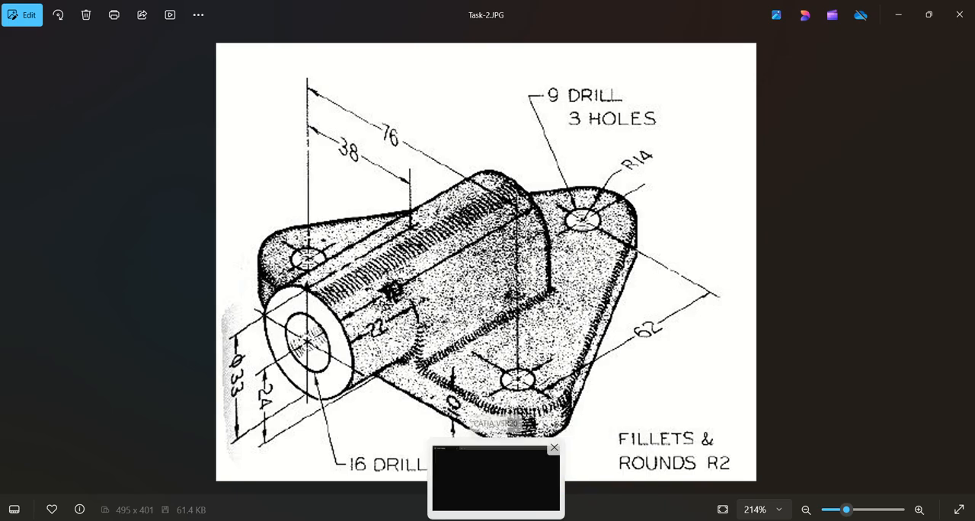
pyautogui.click(495, 478)
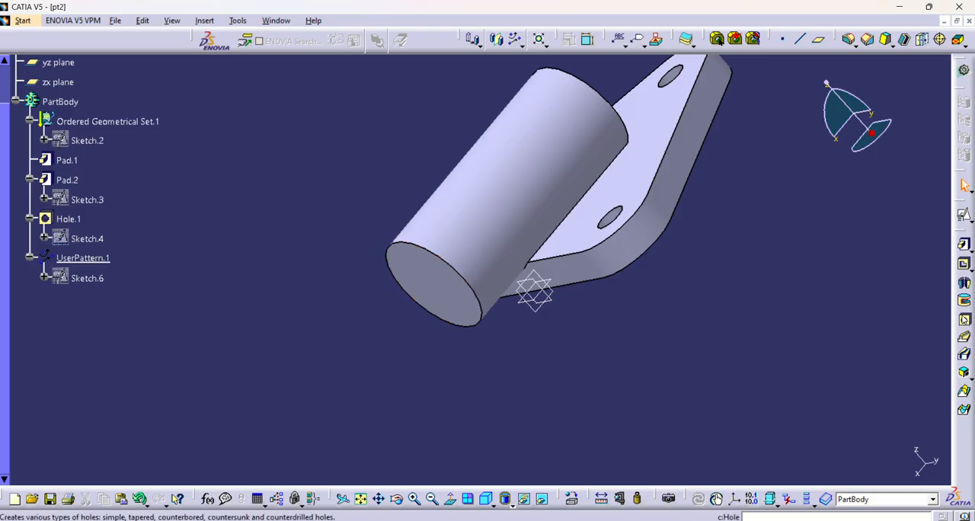
pyautogui.click(964, 320)
pyautogui.click(445, 281)
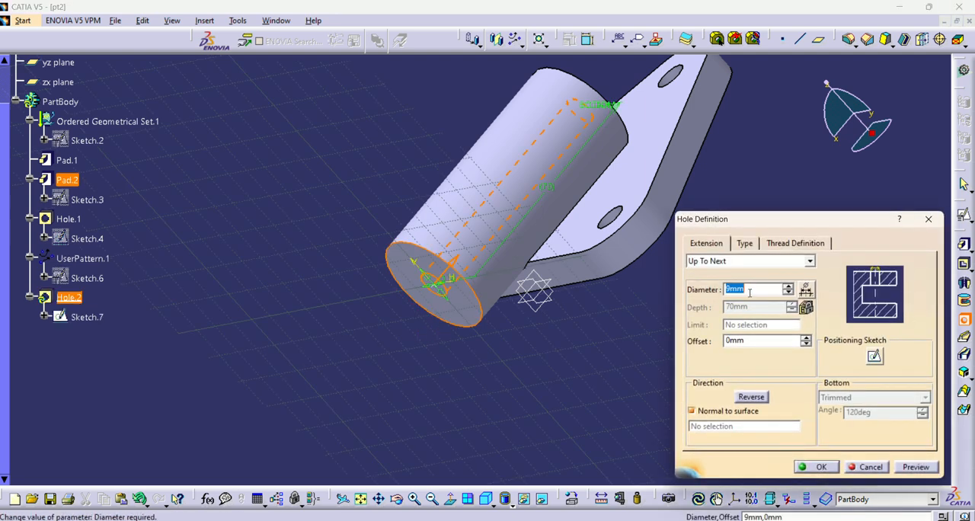
pyautogui.write('16')
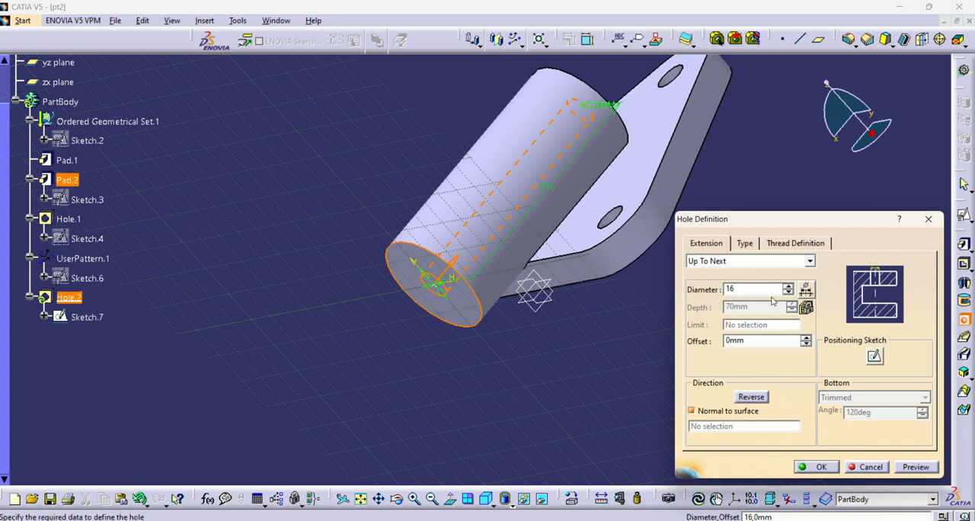
pyautogui.click(764, 261)
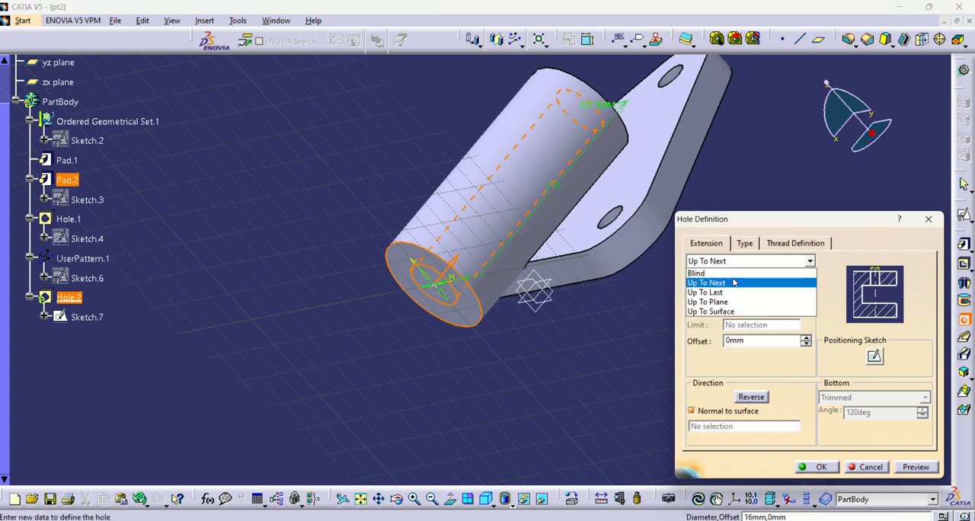
pyautogui.click(734, 270)
pyautogui.click(756, 307)
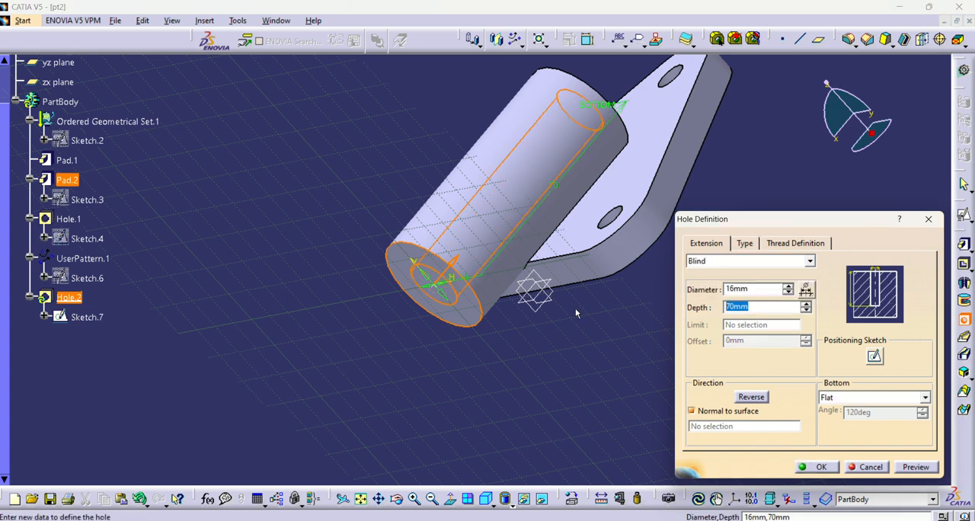
pyautogui.write('54')
# Step: Make the bore's centre point concentric with the boss's circular end edge in its positioning sketch, and complete the hole
pyautogui.click(875, 357)
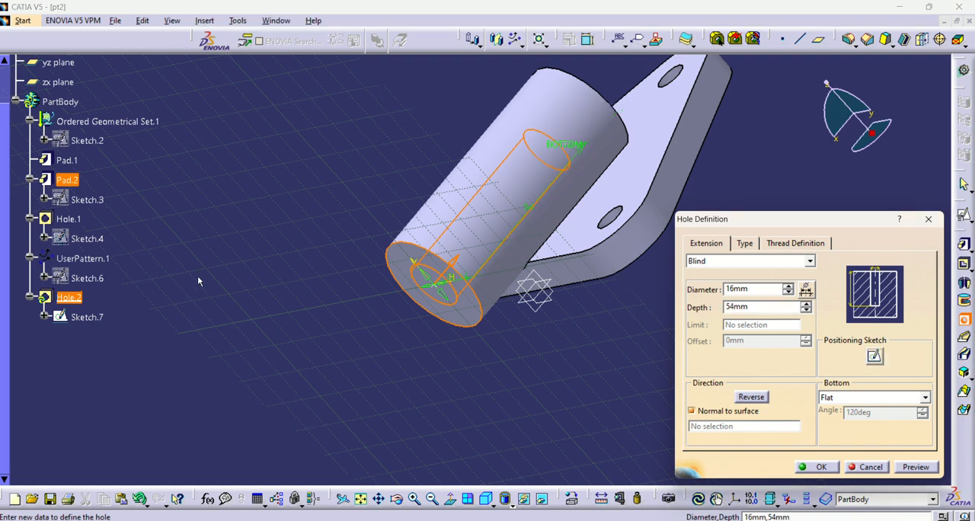
pyautogui.click(875, 356)
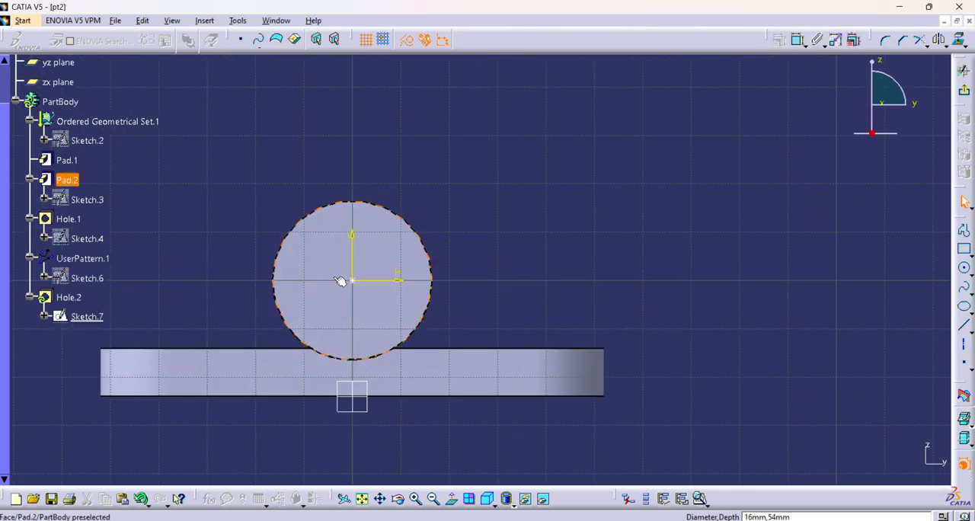
pyautogui.click(353, 281)
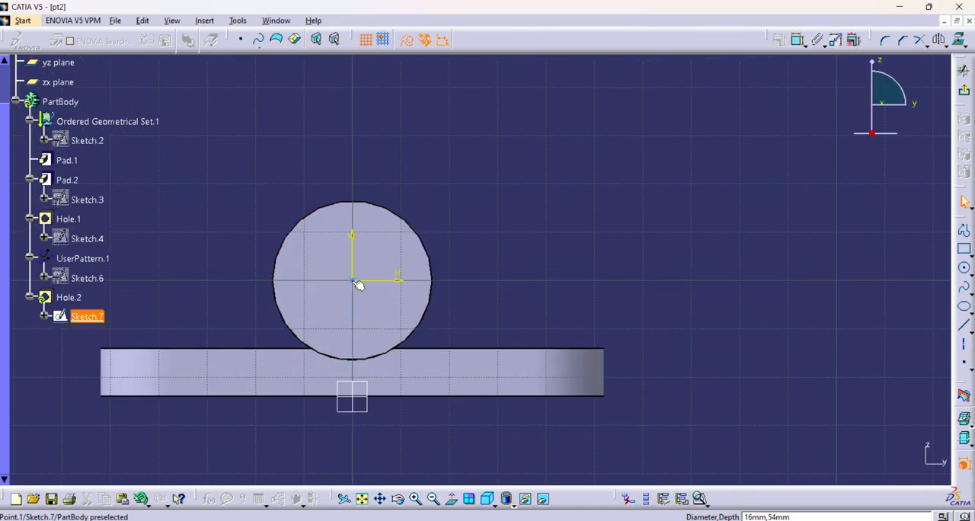
pyautogui.keyDown('ctrl'); pyautogui.click(422, 336); pyautogui.keyUp('ctrl')
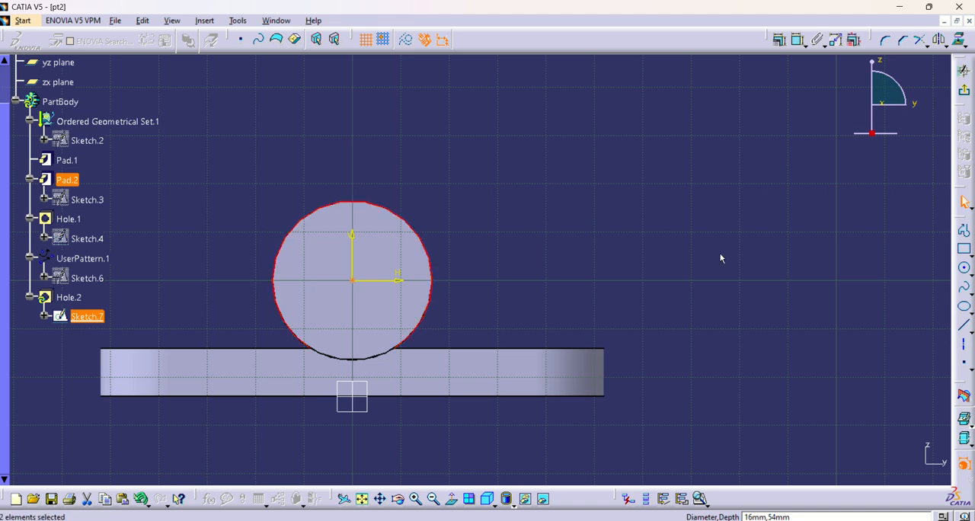
pyautogui.click(778, 40)
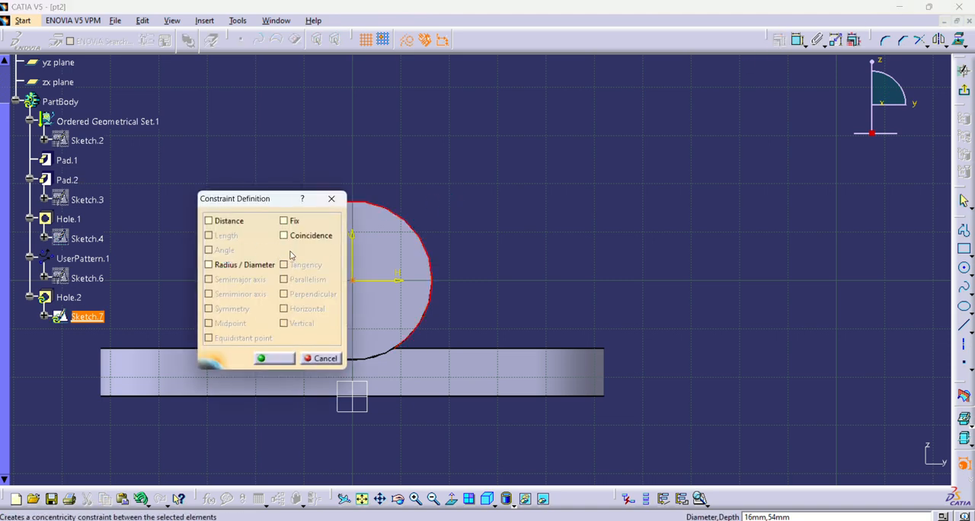
pyautogui.click(284, 249)
pyautogui.click(279, 358)
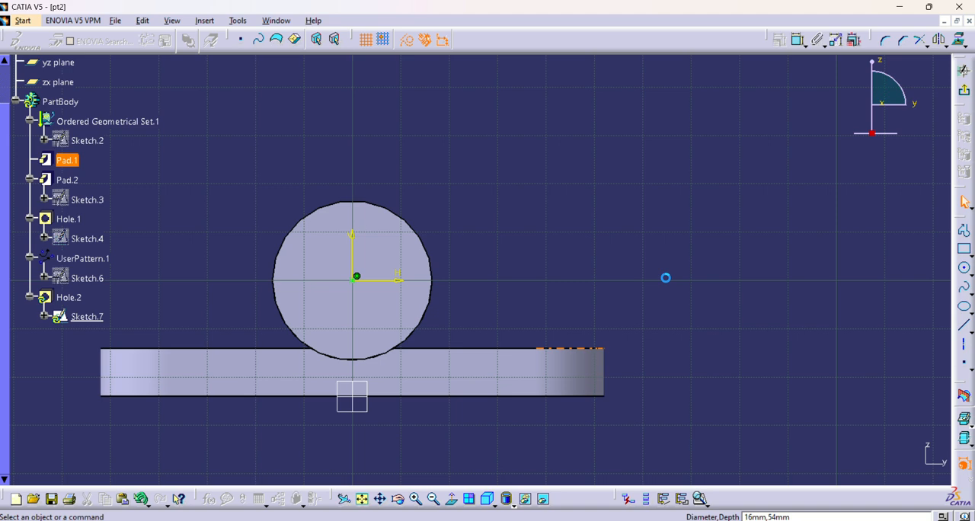
pyautogui.click(963, 90)
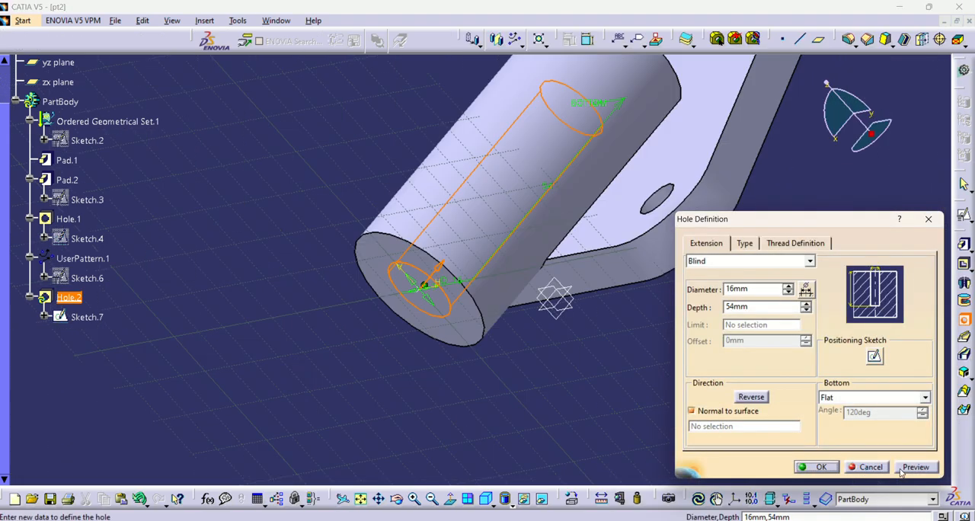
pyautogui.click(914, 467)
pyautogui.click(815, 467)
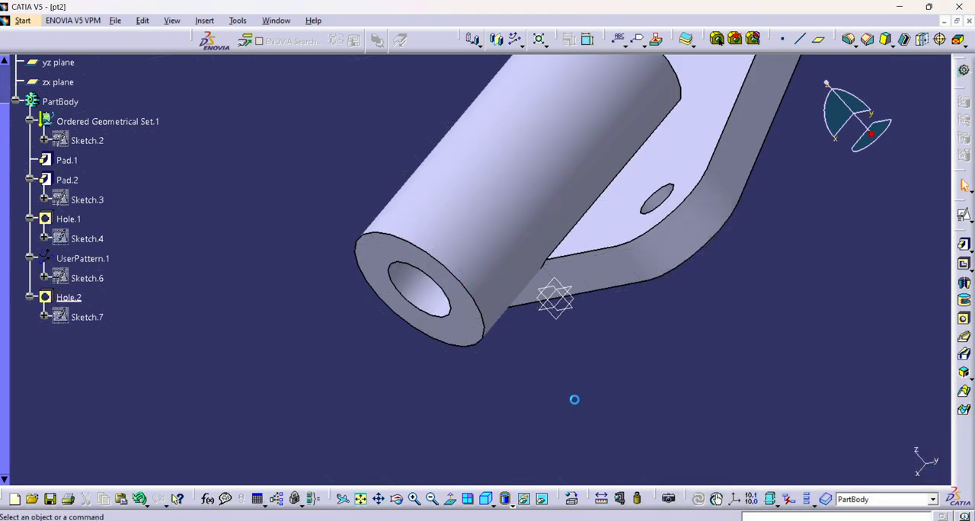
pyautogui.moveTo(293, 313); pyautogui.dragTo(656, 295, button='middle')
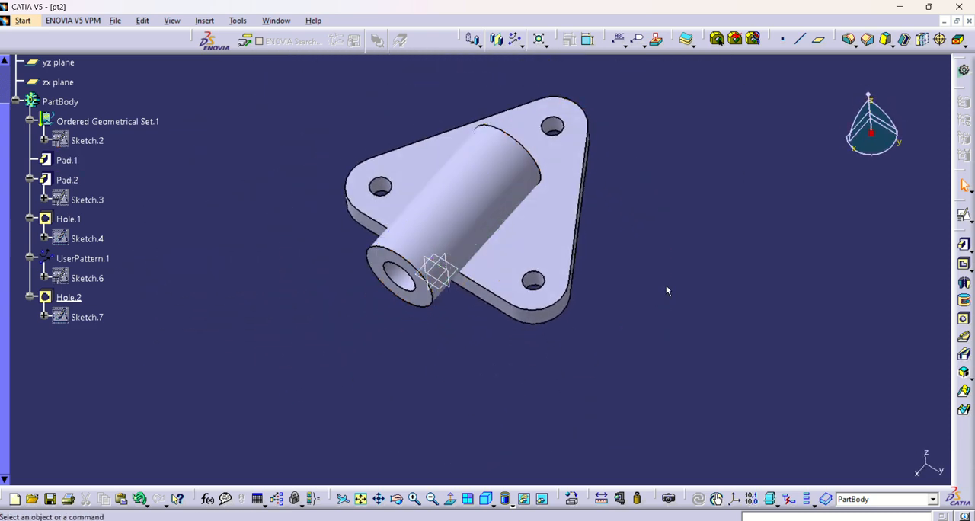
# Step: Check the fillet radius in the Task-2.JPG drawing, and set up a 2 mm Edge Fillet on the base plate's upper outer edge
pyautogui.hotkey('alt', 'Tab')
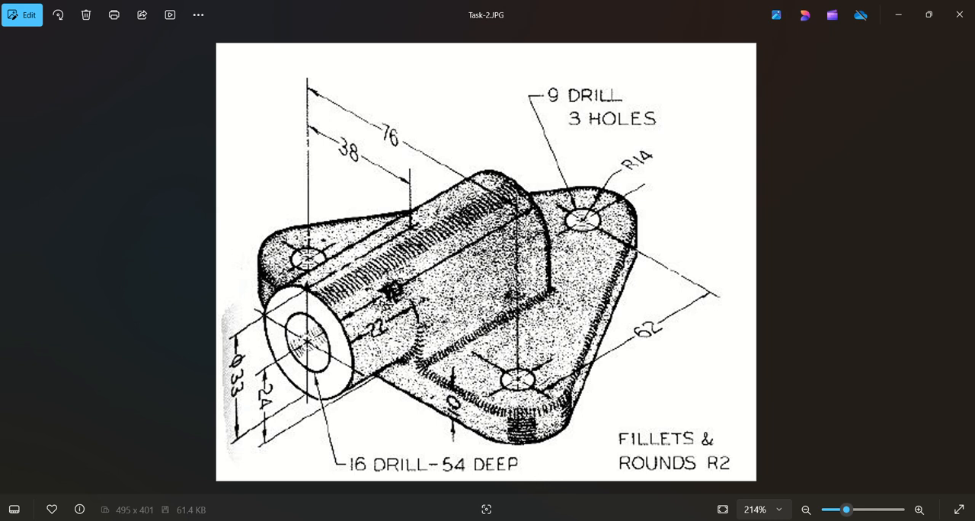
pyautogui.moveTo(577, 519)
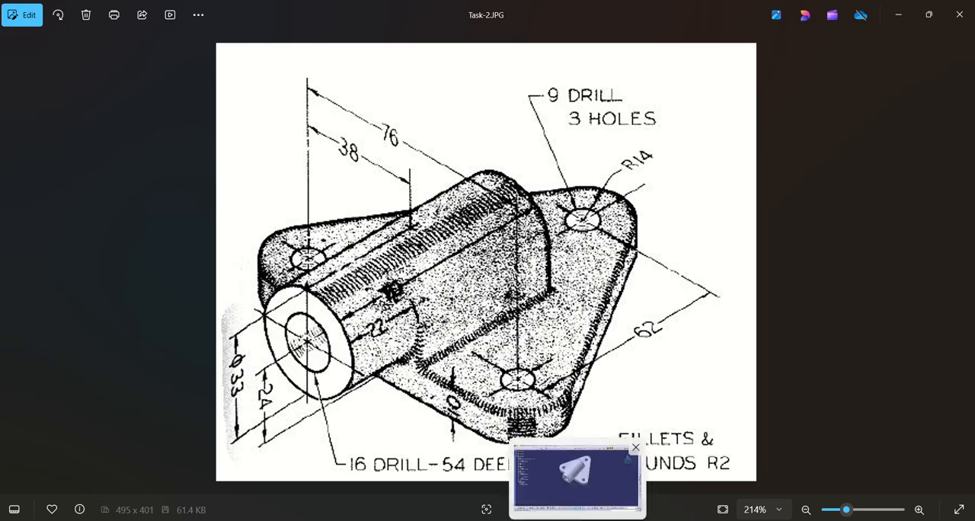
pyautogui.click(577, 487)
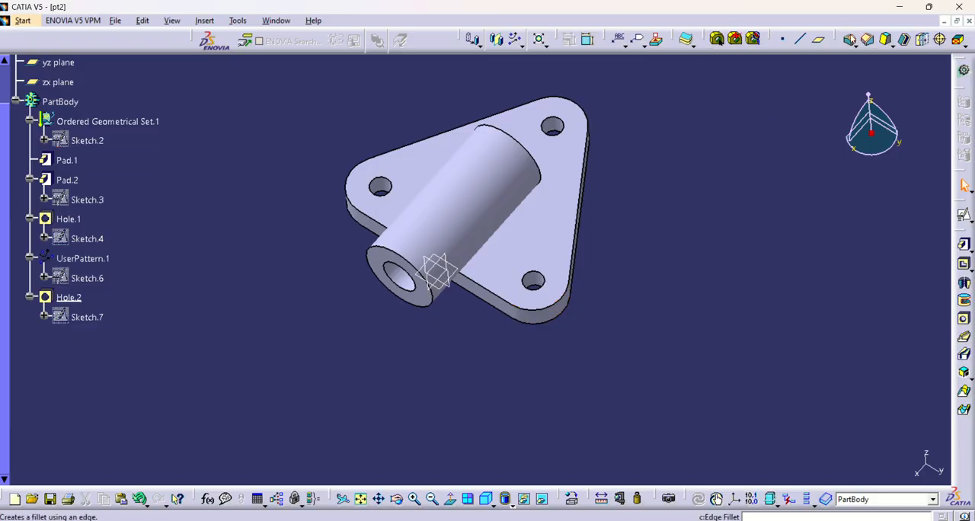
pyautogui.click(698, 498)
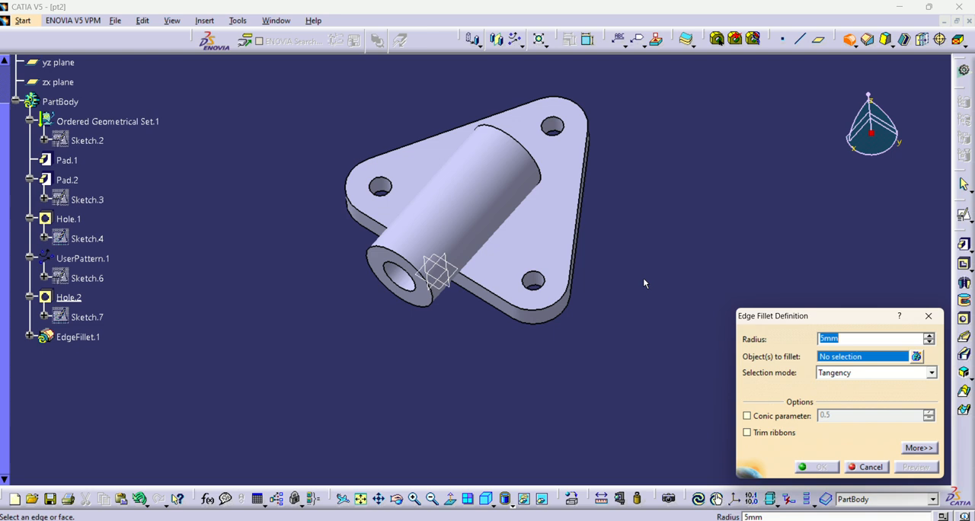
pyautogui.write('2')
pyautogui.moveTo(497, 369); pyautogui.dragTo(510, 351, button='middle')
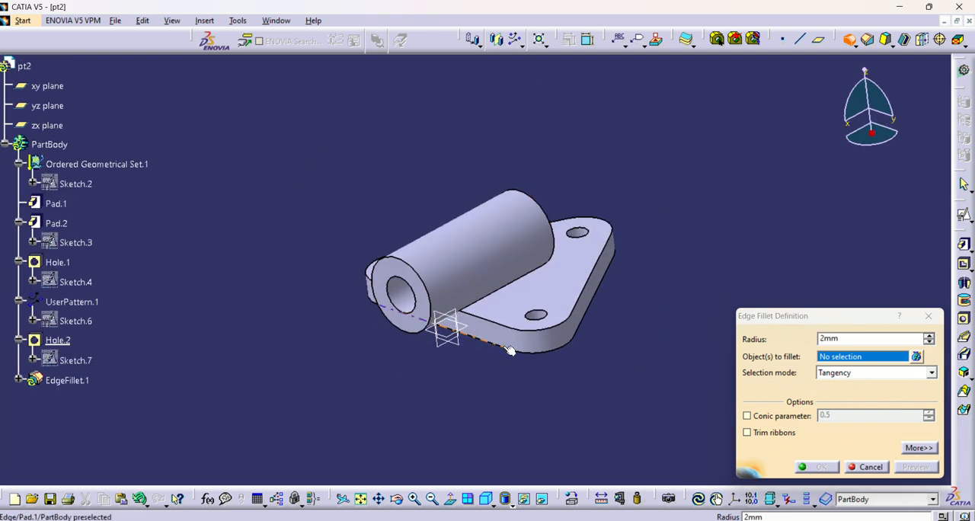
pyautogui.click(502, 326)
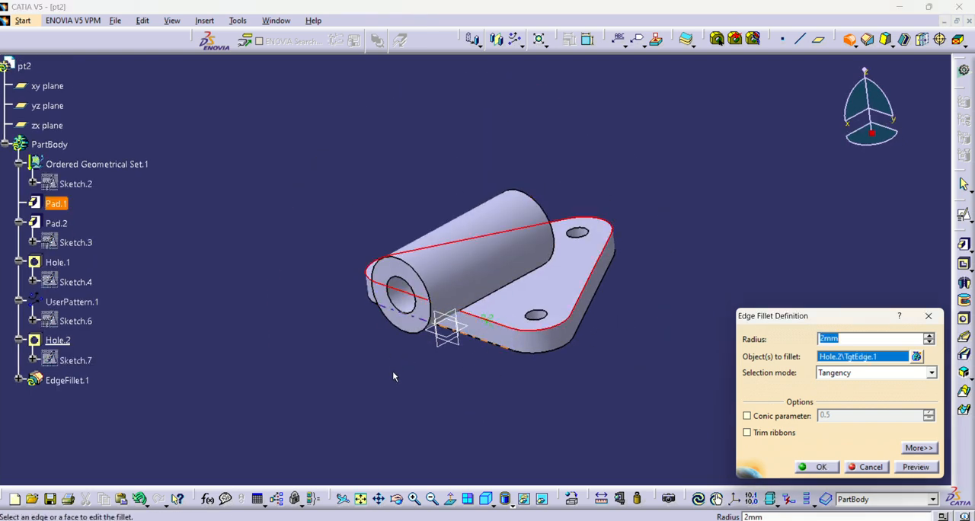
# Step: Add the curved edge where the boss meets the plate's side face and one straight boss-to-plate edge to the fillet selection
pyautogui.moveTo(393, 376); pyautogui.dragTo(473, 193, button='middle')
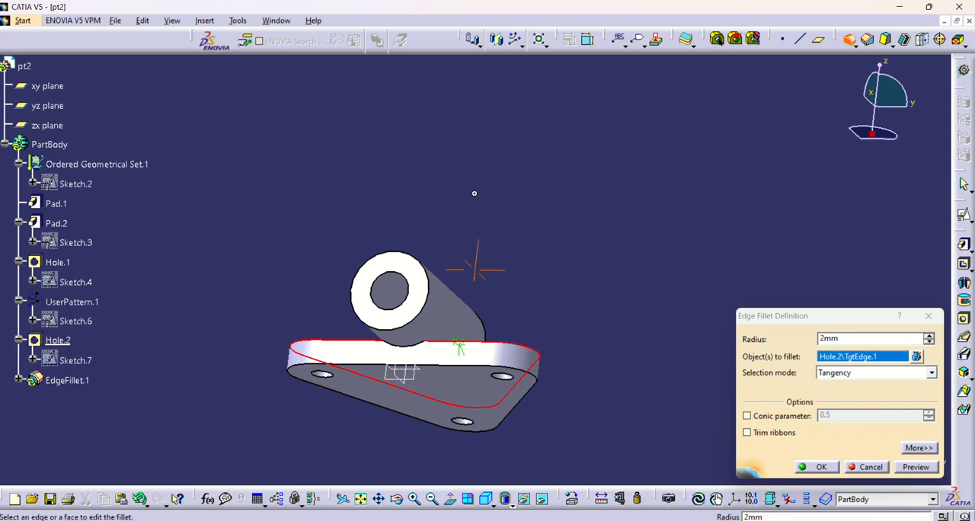
pyautogui.middleClick(474, 193)
pyautogui.moveTo(465, 250); pyautogui.dragTo(475, 76, button='middle')
pyautogui.moveTo(389, 466); pyautogui.dragTo(451, 287, button='middle')
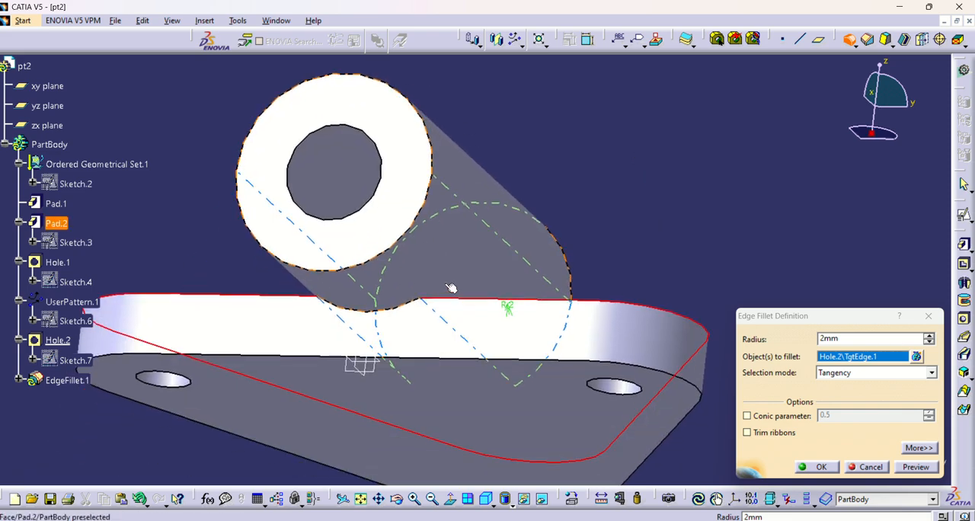
pyautogui.click(376, 309)
pyautogui.moveTo(381, 229); pyautogui.dragTo(351, 317, button='middle')
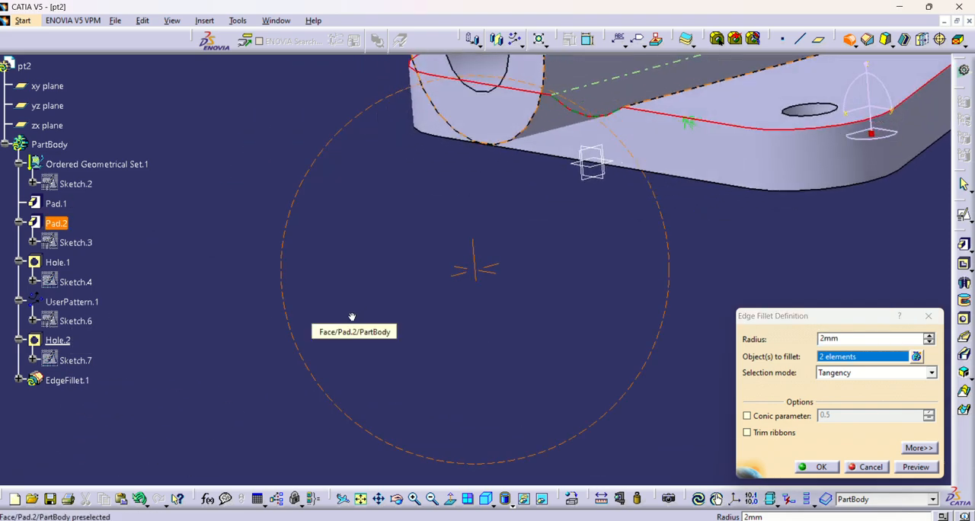
pyautogui.moveTo(596, 169); pyautogui.dragTo(428, 308, button='middle')
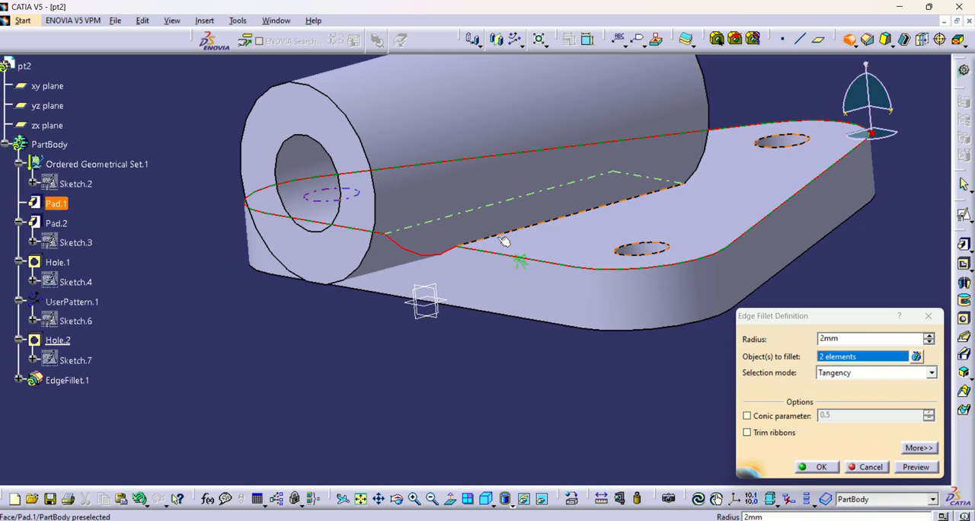
pyautogui.click(555, 223)
pyautogui.moveTo(430, 304); pyautogui.dragTo(376, 258, button='middle')
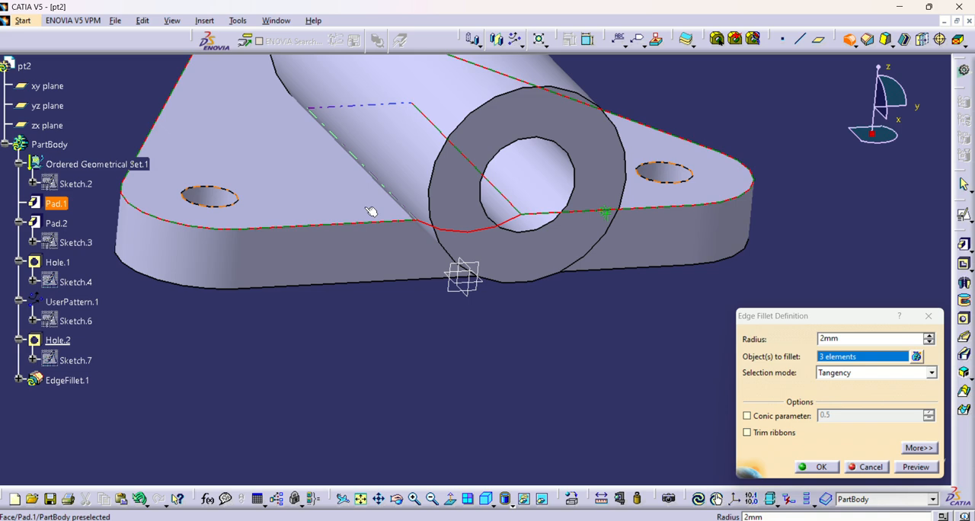
pyautogui.moveTo(371, 211); pyautogui.dragTo(450, 200, button='middle')
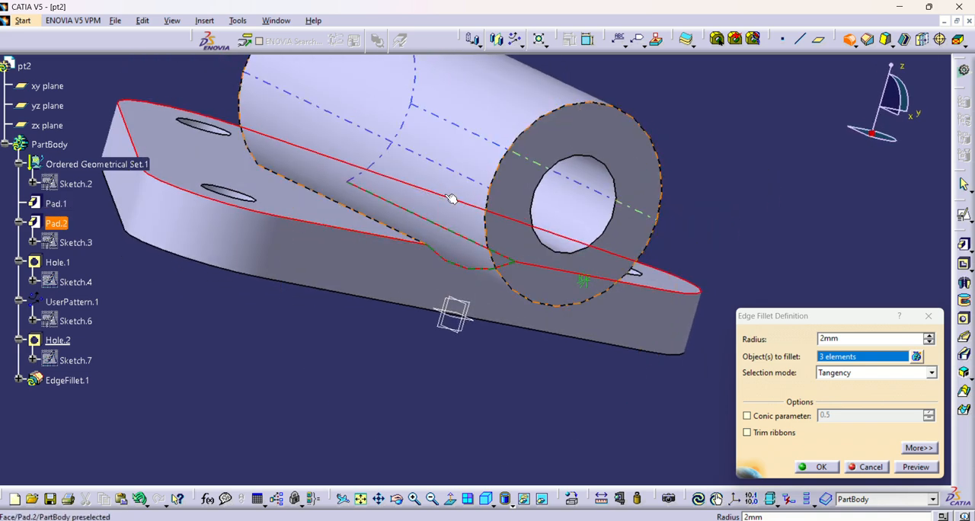
pyautogui.click(406, 237)
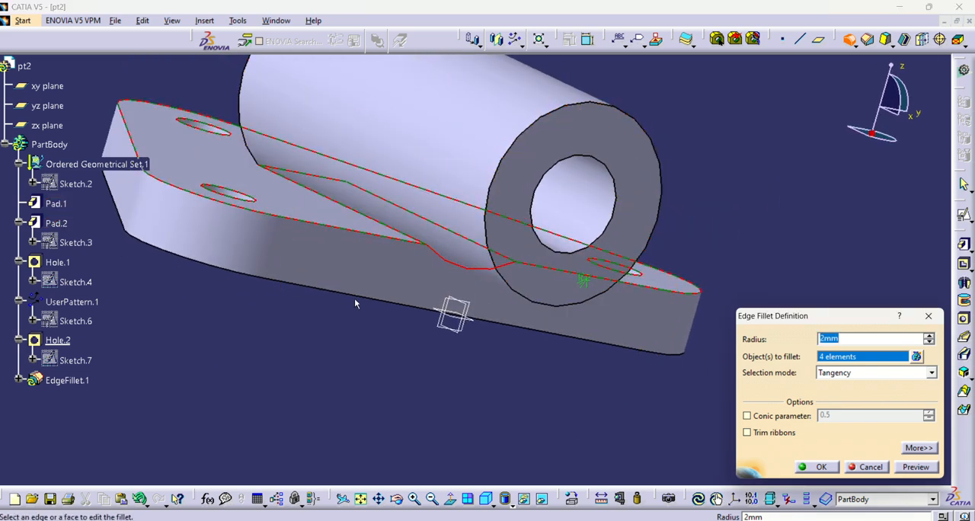
pyautogui.moveTo(371, 309); pyautogui.dragTo(264, 378, button='middle')
pyautogui.moveTo(544, 177); pyautogui.dragTo(329, 345, button='middle')
pyautogui.moveTo(516, 170); pyautogui.dragTo(466, 245, button='middle')
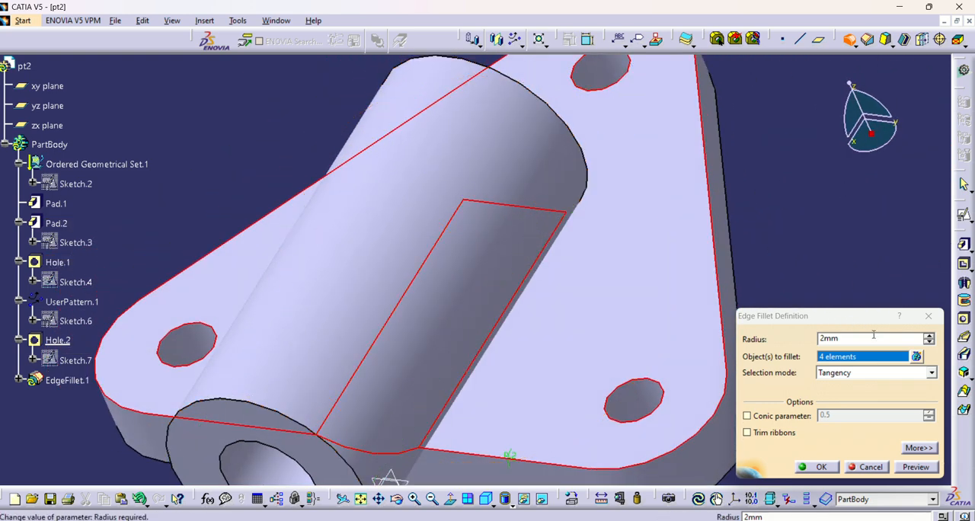
pyautogui.click(638, 323)
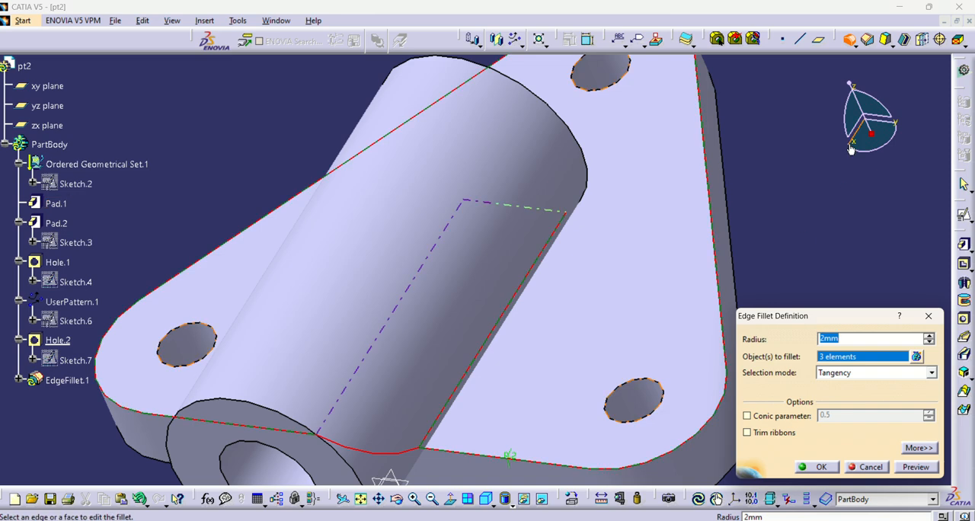
# Step: Add the straight boss-to-plate edge on the boss's opposite side to the selection, check it against the drawing, and complete the fillet
pyautogui.moveTo(585, 196); pyautogui.dragTo(403, 319, button='middle')
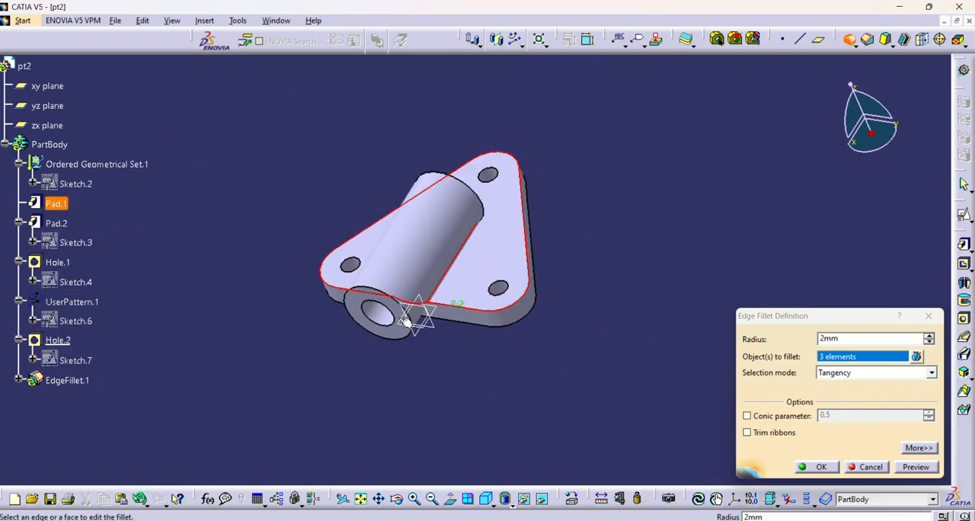
pyautogui.moveTo(246, 306); pyautogui.dragTo(480, 179, button='middle')
pyautogui.moveTo(328, 322); pyautogui.dragTo(493, 93, button='middle')
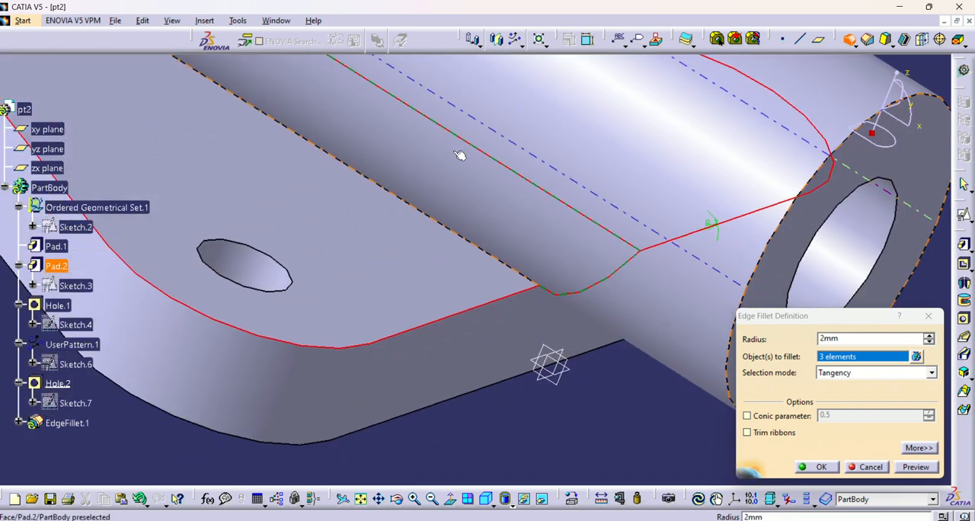
pyautogui.click(416, 212)
pyautogui.moveTo(571, 310); pyautogui.dragTo(439, 361, button='middle')
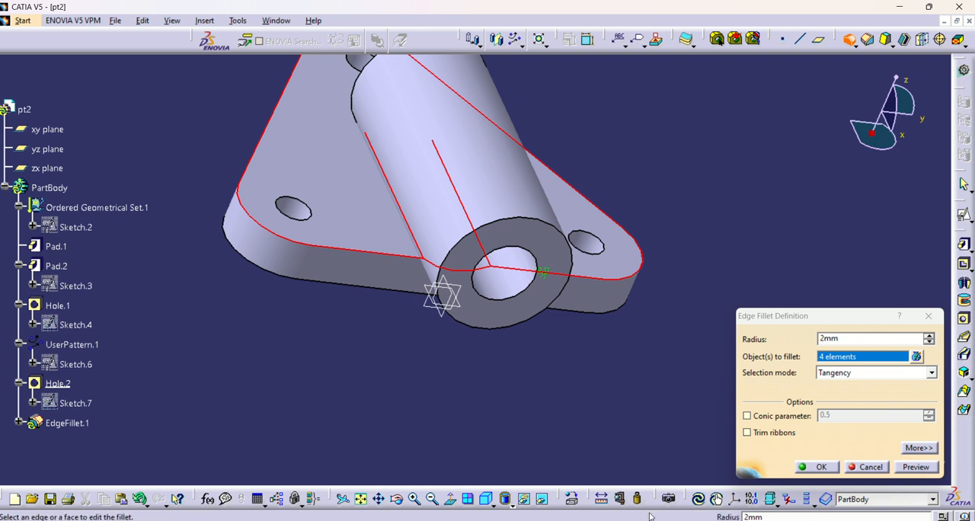
pyautogui.click(658, 520)
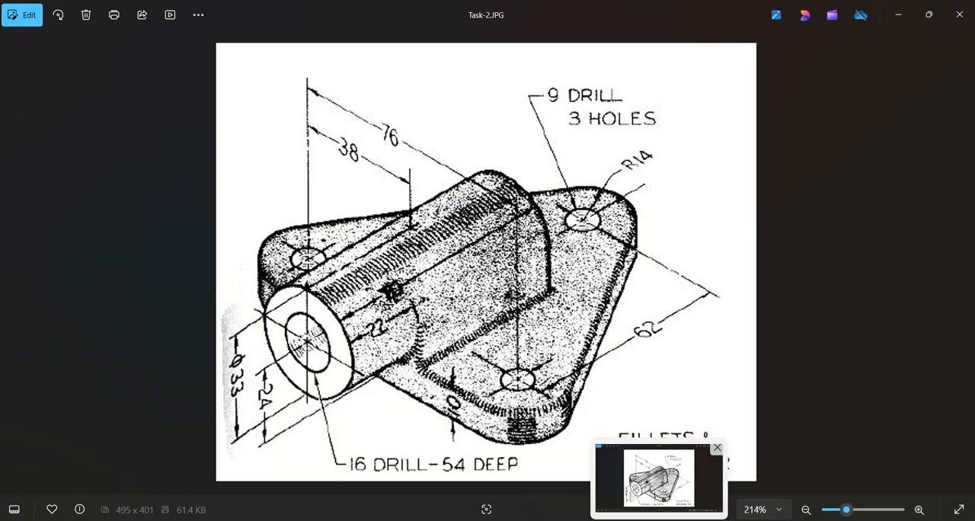
pyautogui.click(659, 520)
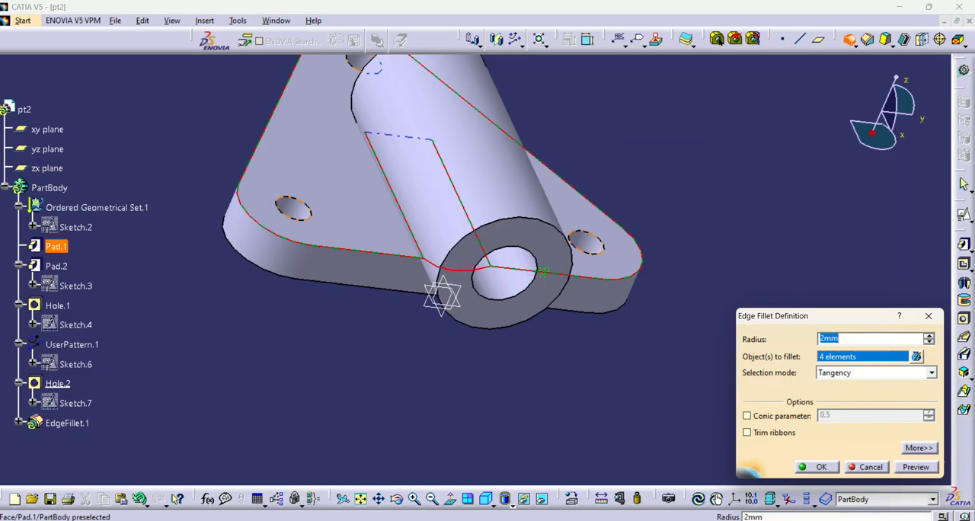
pyautogui.click(823, 463)
pyautogui.click(529, 342)
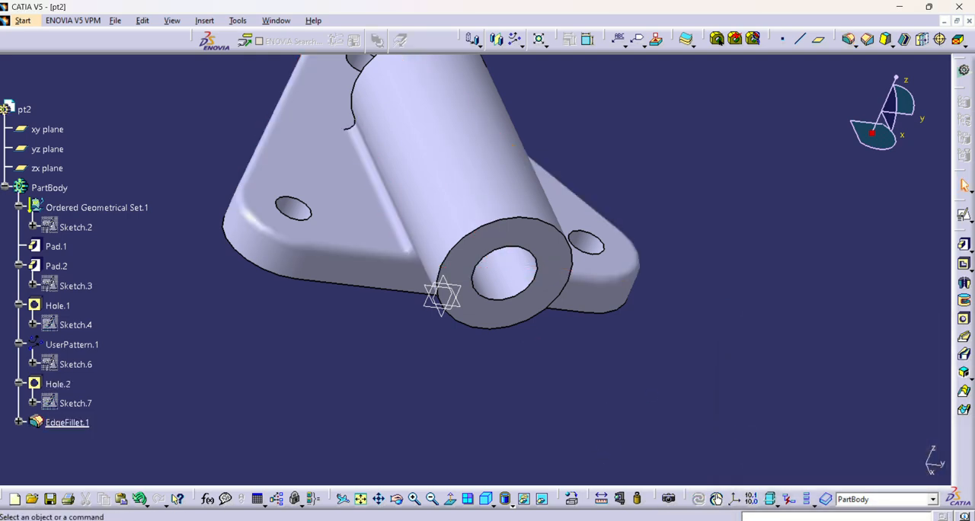
# Step: Compare the filleted bracket with the Task-2.JPG drawing and inspect the model from several directions
pyautogui.click(659, 520)
pyautogui.moveTo(659, 520)
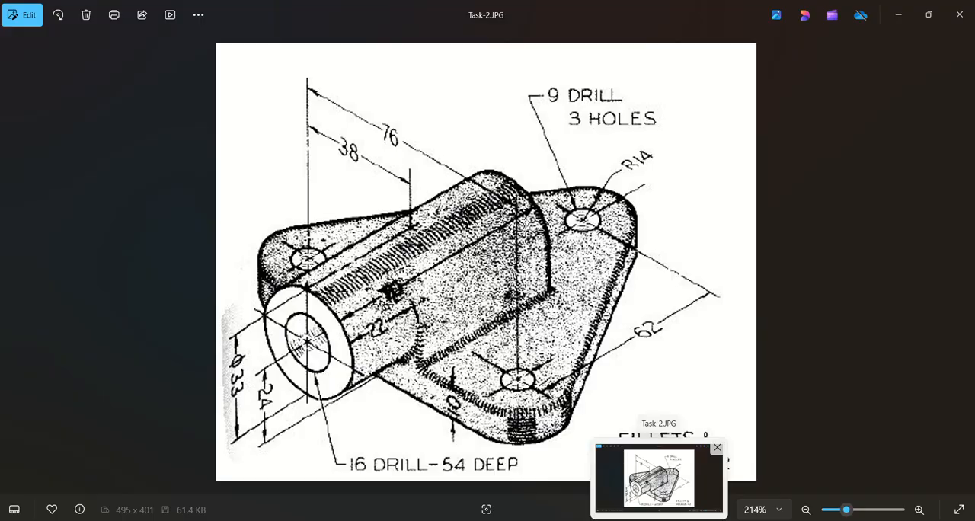
pyautogui.click(658, 520)
pyautogui.moveTo(605, 354); pyautogui.dragTo(445, 367, button='middle')
pyautogui.moveTo(529, 289); pyautogui.dragTo(582, 251, button='middle')
pyautogui.moveTo(246, 364); pyautogui.dragTo(391, 377, button='middle')
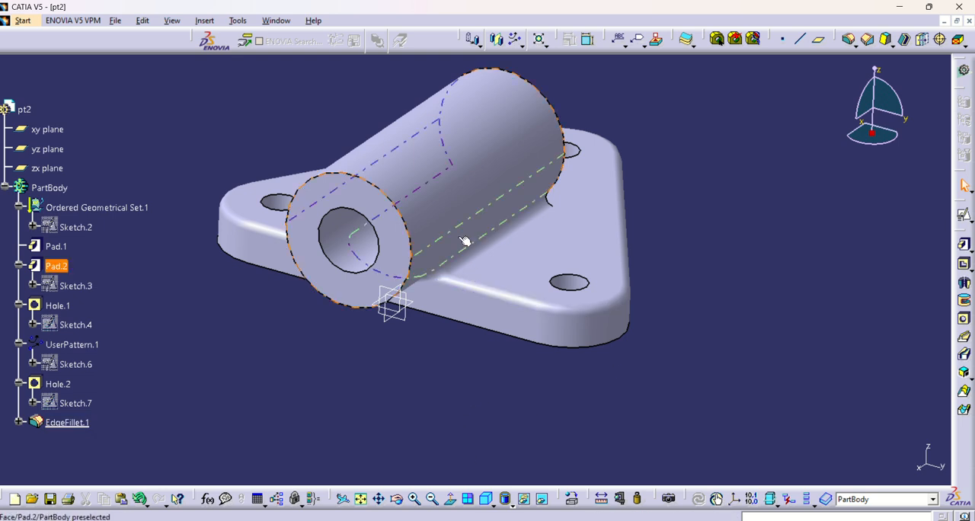
pyautogui.moveTo(464, 241); pyautogui.dragTo(399, 311, button='middle')
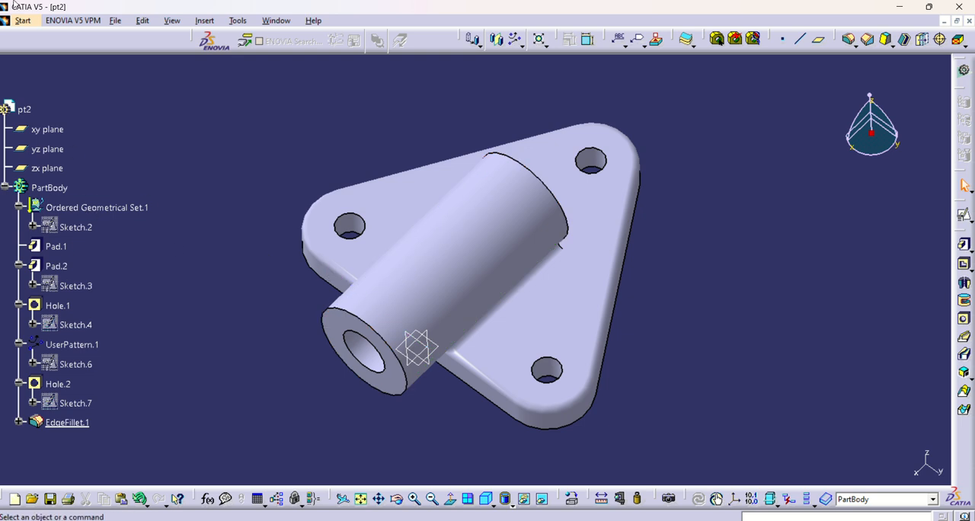